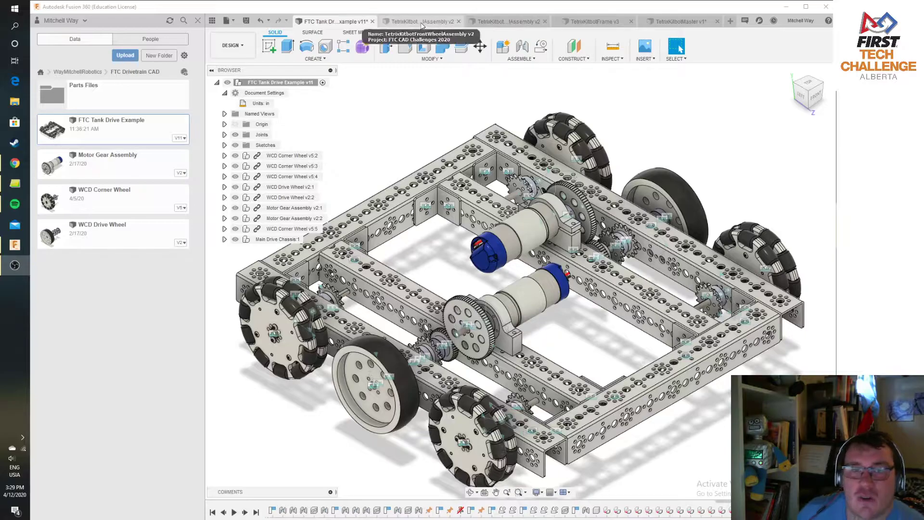
Step: Open the Tetrix Kitbot folder inside Challenge 03 - Drivetrain of the FTC CAD Challenges 2020 project
click(41, 72)
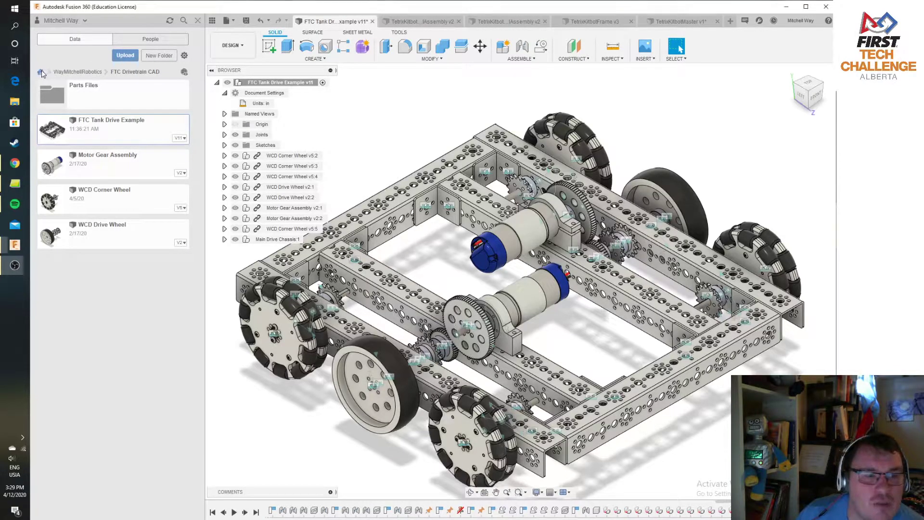
click(159, 161)
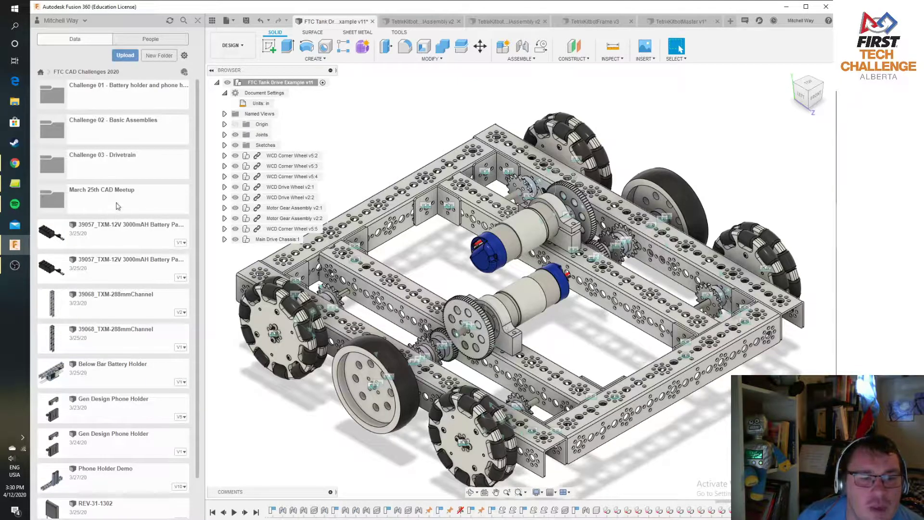
click(110, 156)
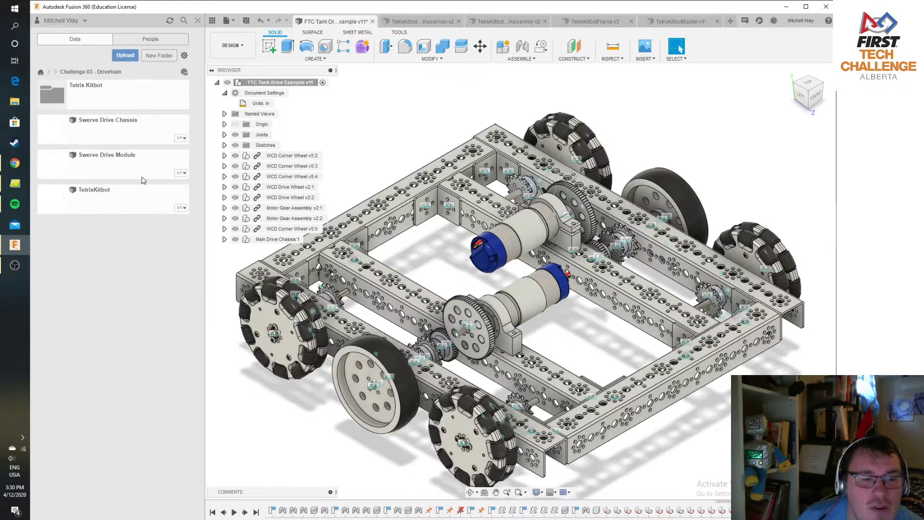
click(95, 103)
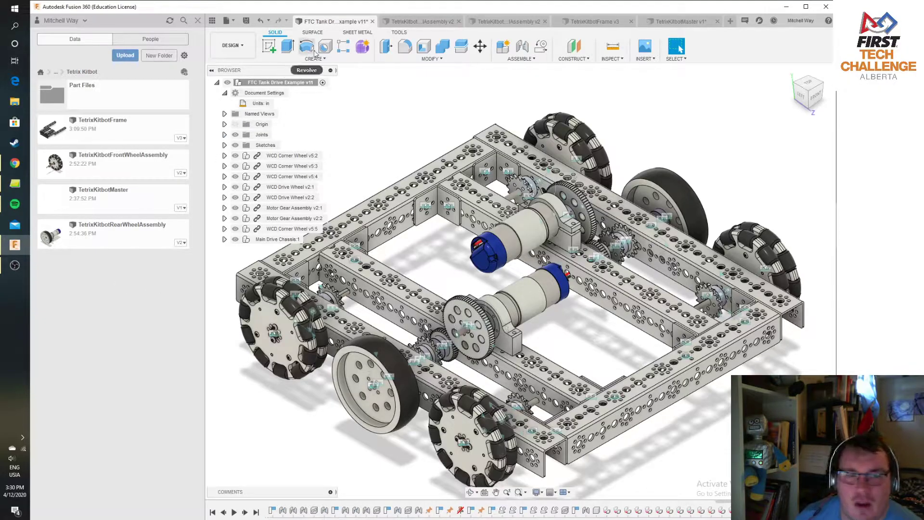
Step: View the front wheel assembly, switch to Chrome to review the TETRIX basic bot guide around the Add the Battery page, and return to Fusion 360
click(427, 21)
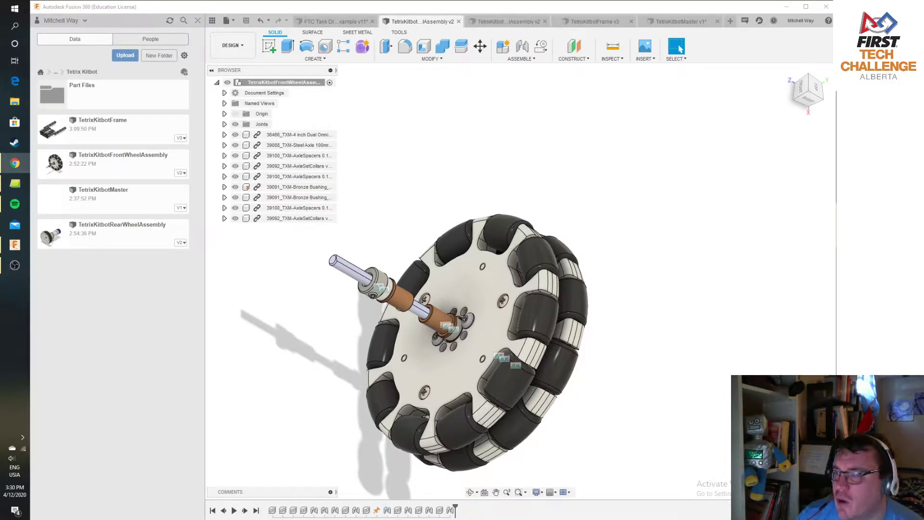
drag(923, 255, 345, 1)
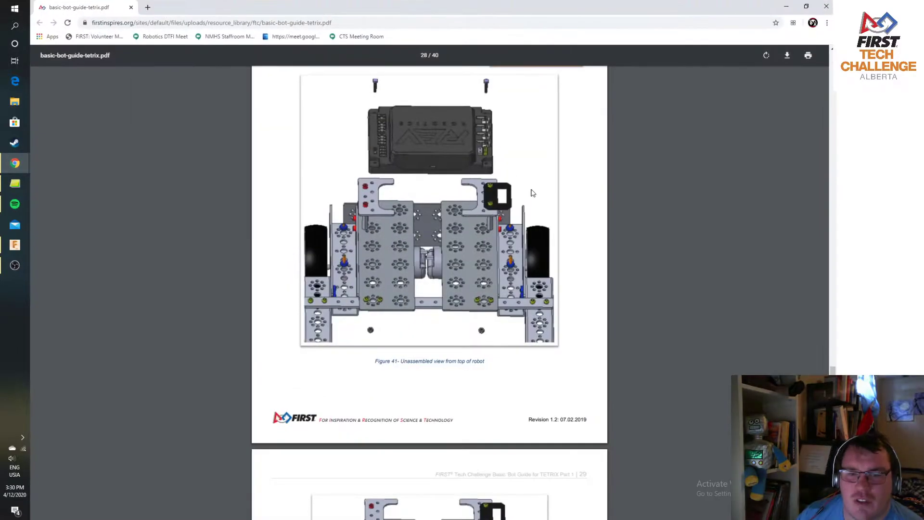
scroll(527, 186, up, 5)
drag(832, 366, 832, 481)
scroll(615, 305, up, 8)
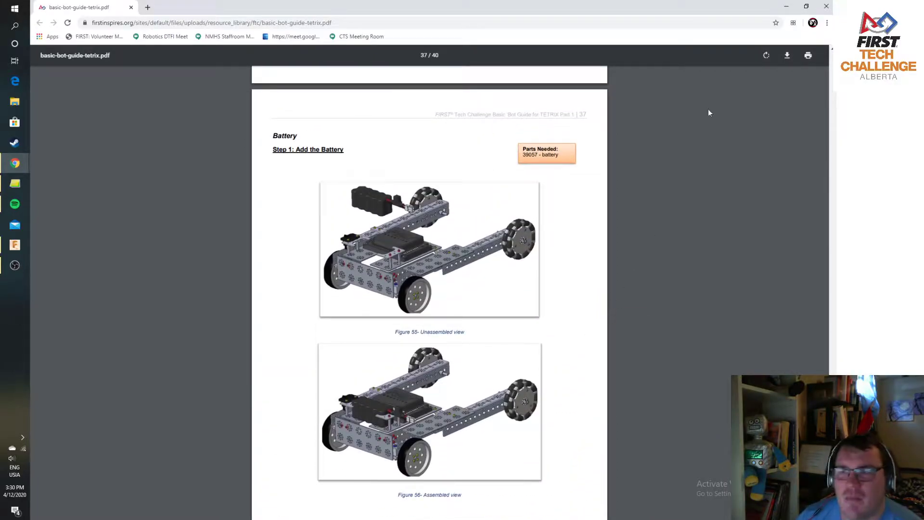
drag(642, 4, 836, 96)
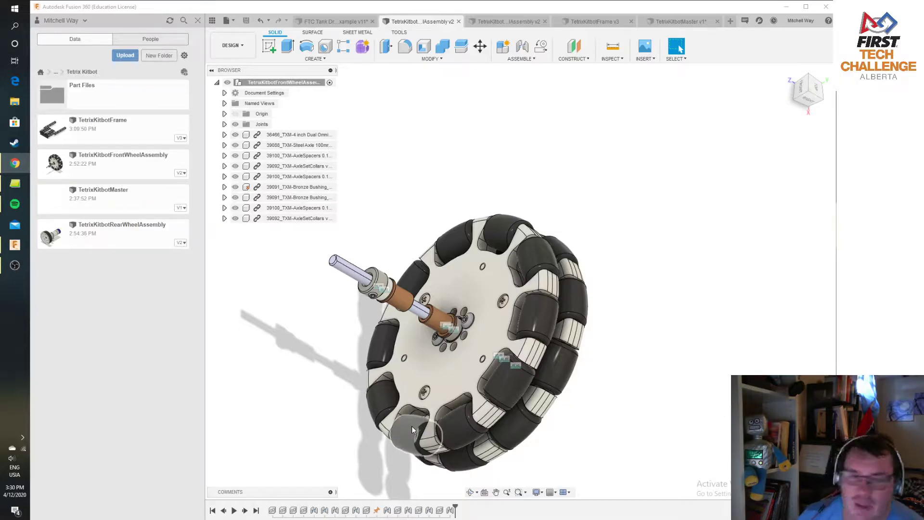
Step: Inspect the open rear wheel and motor assembly and the TetrixKitbotFrame design
click(499, 22)
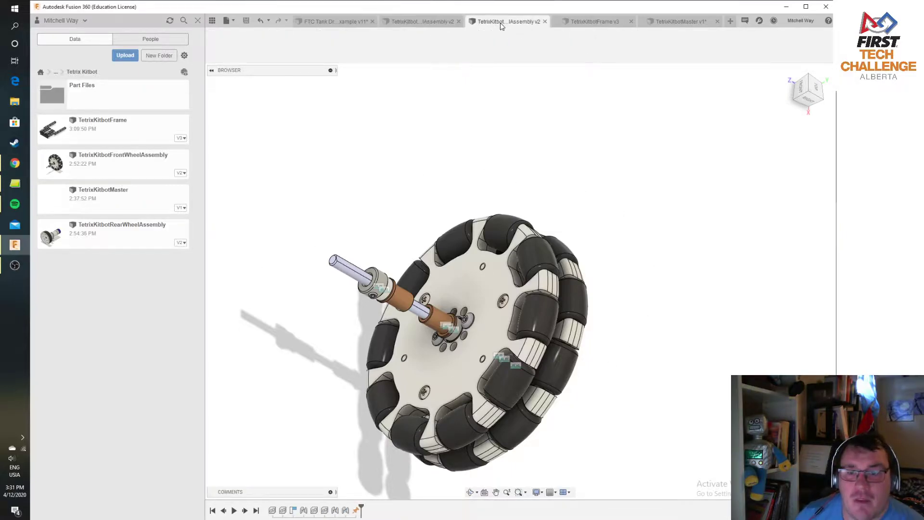
mouse_move(815, 97)
mouse_down()
mouse_move(804, 91)
mouse_move(812, 88)
mouse_up()
click(595, 21)
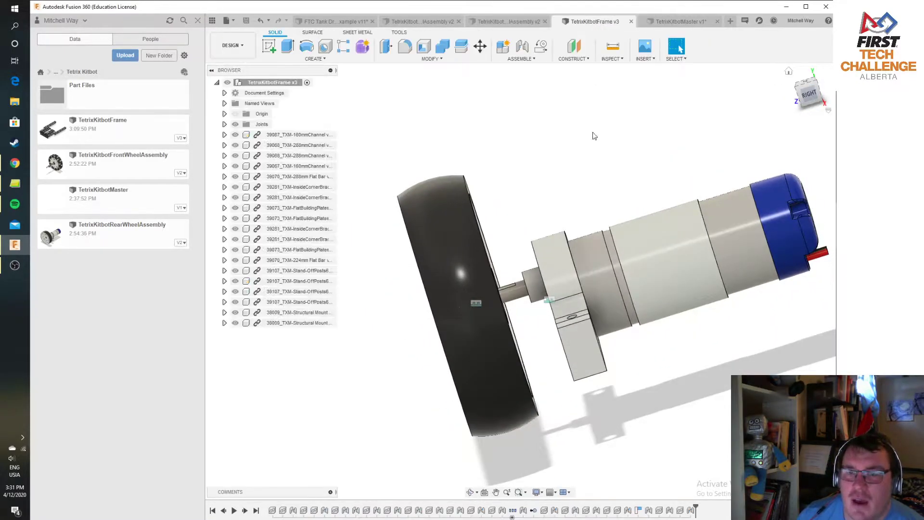
middle_drag(631, 244, 674, 235)
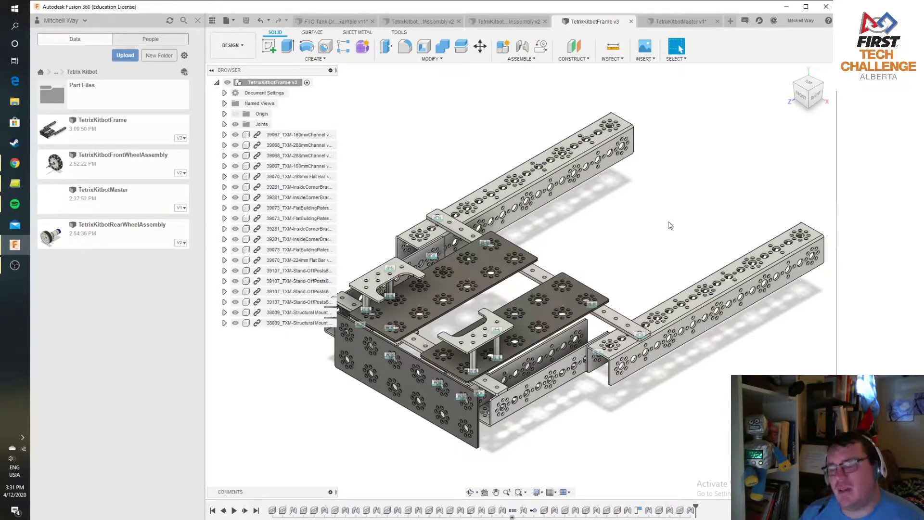
Step: Delete the existing TetrixKitbotFrame component from the TetrixKitbotMaster design
click(693, 22)
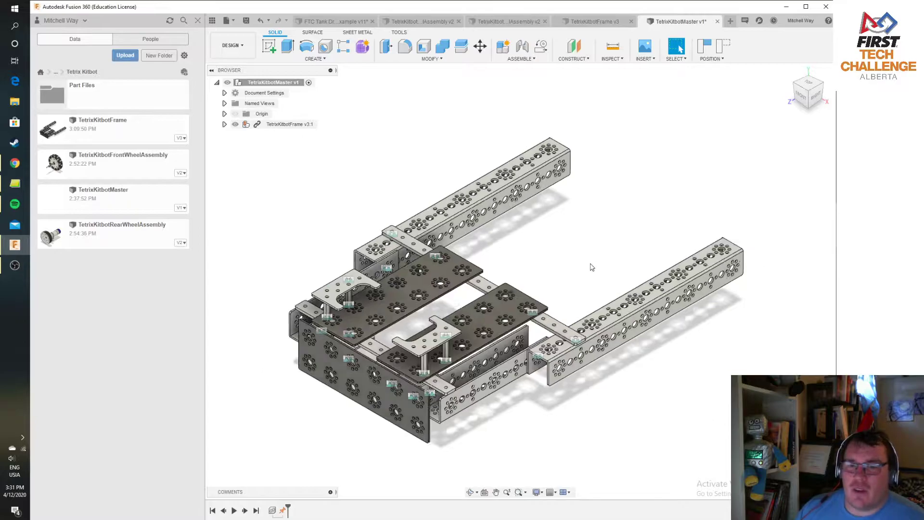
scroll(591, 267, up, 2)
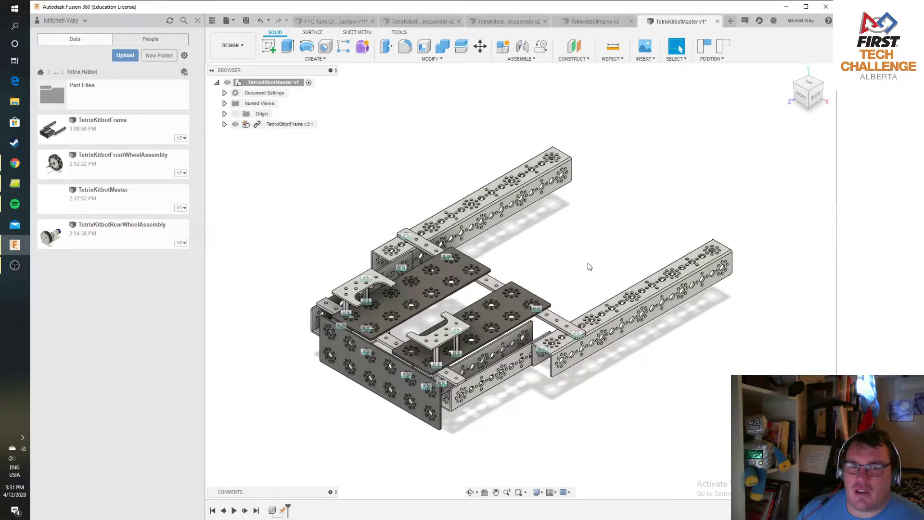
click(300, 127)
key(Delete)
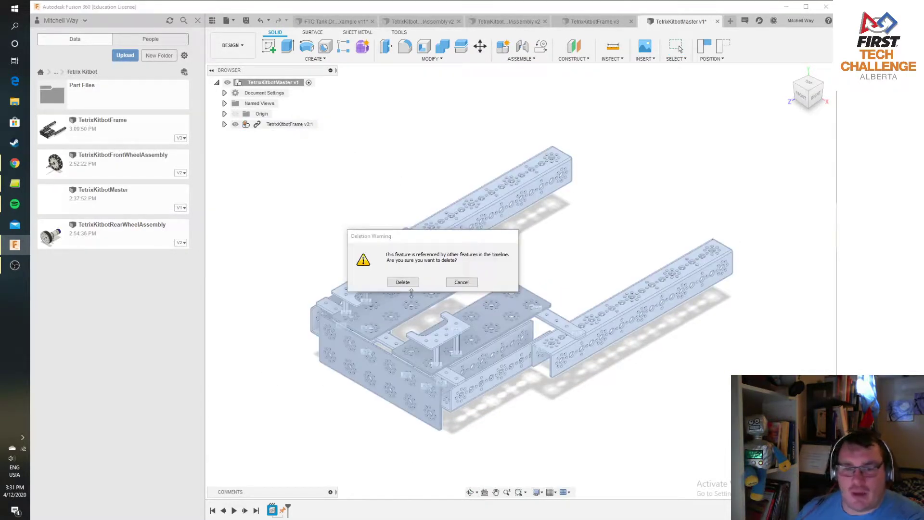
click(403, 283)
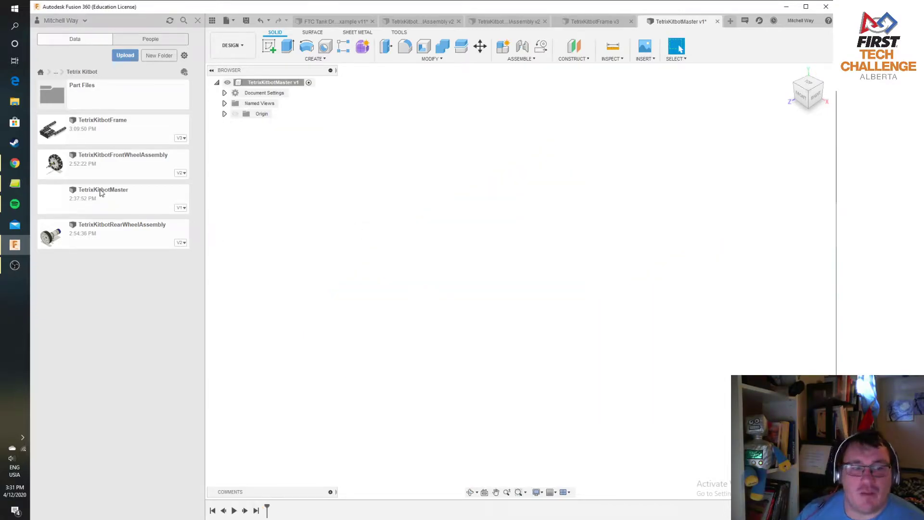
Step: Insert TetrixKitbotFrame into the master assembly at its default position and ground it
drag(98, 134, 490, 294)
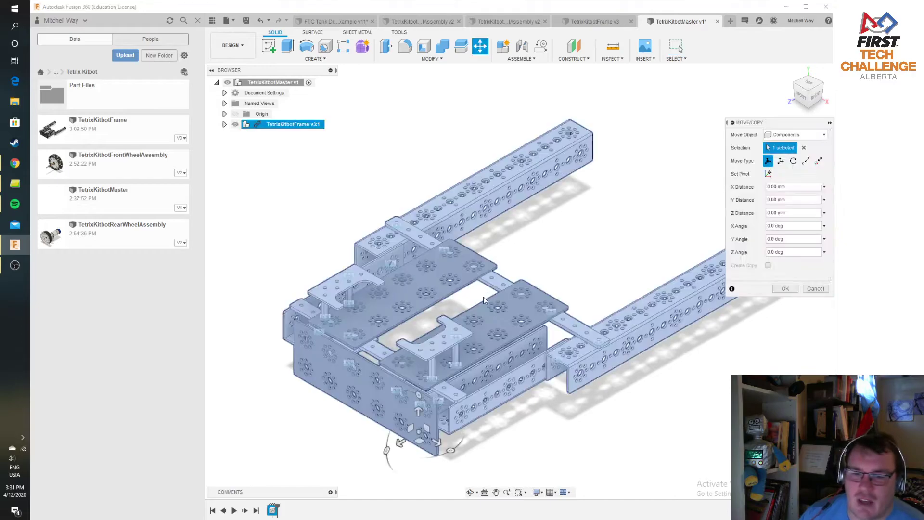
click(782, 289)
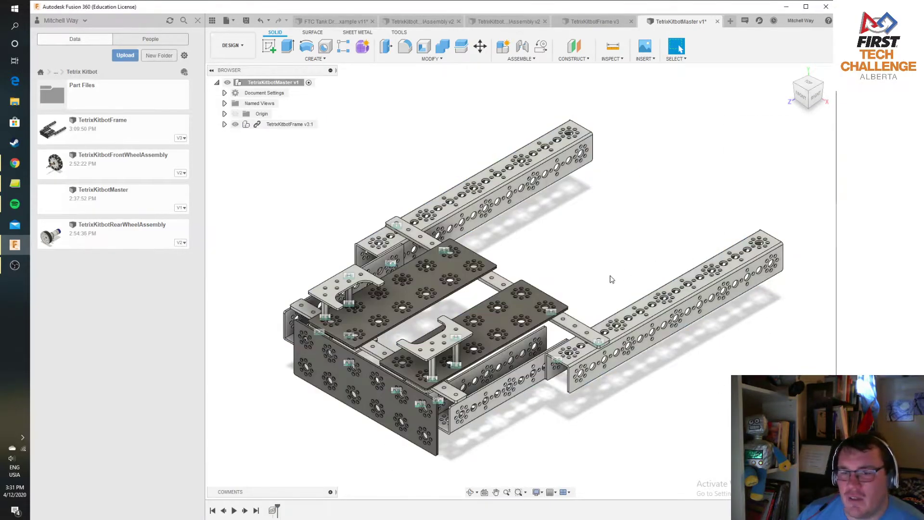
right_click(288, 125)
click(305, 131)
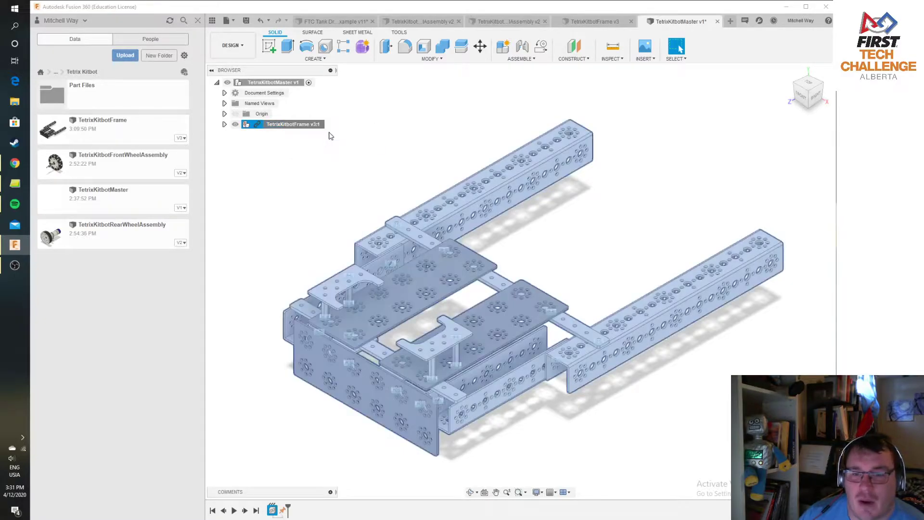
click(608, 313)
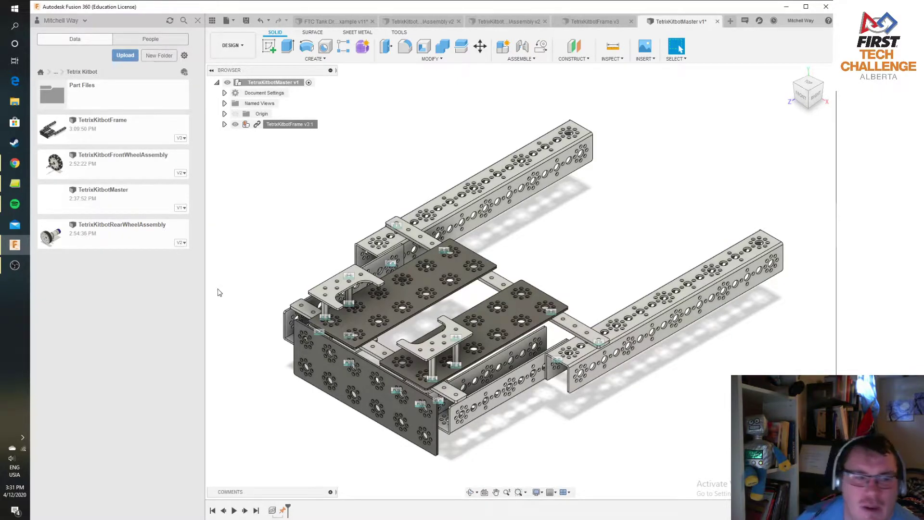
Step: Insert TetrixKitbotFrontWheelAssembly beyond the end of the frame's long channel, offset it 90 mm in X, and rotate it so the axle faces the other way
drag(107, 164, 717, 210)
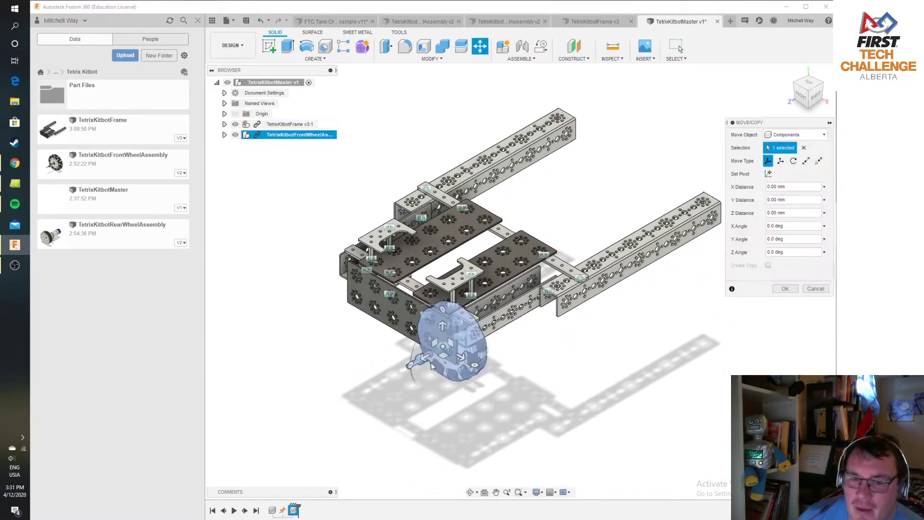
drag(426, 355, 685, 217)
middle_drag(672, 275, 546, 313)
drag(600, 246, 652, 287)
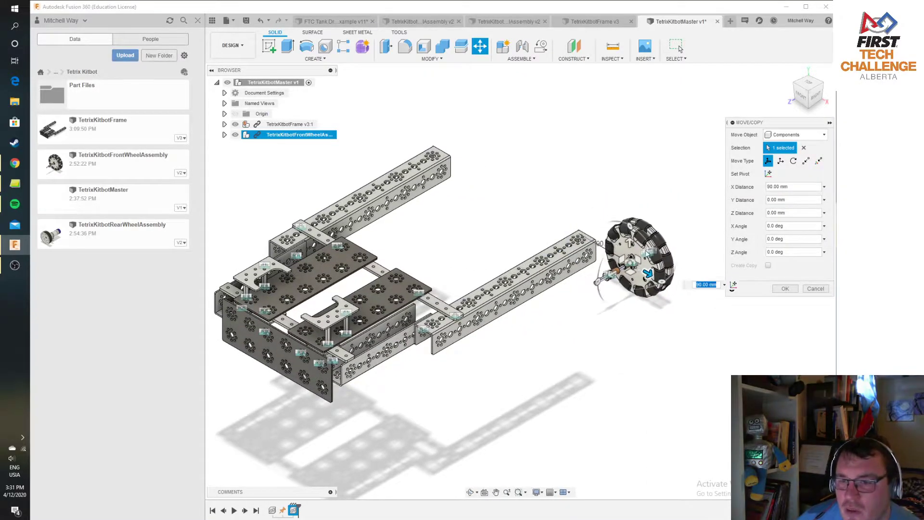
scroll(629, 243, up, 3)
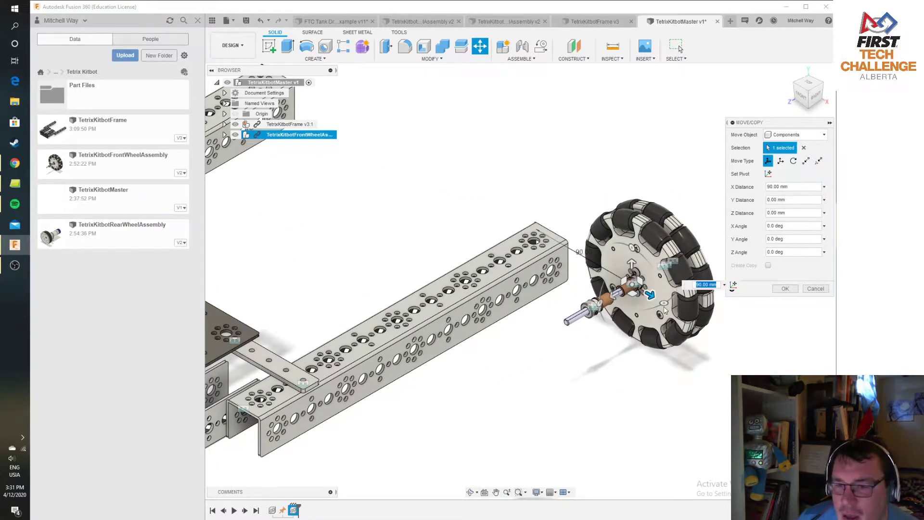
drag(657, 303, 597, 303)
key(Return)
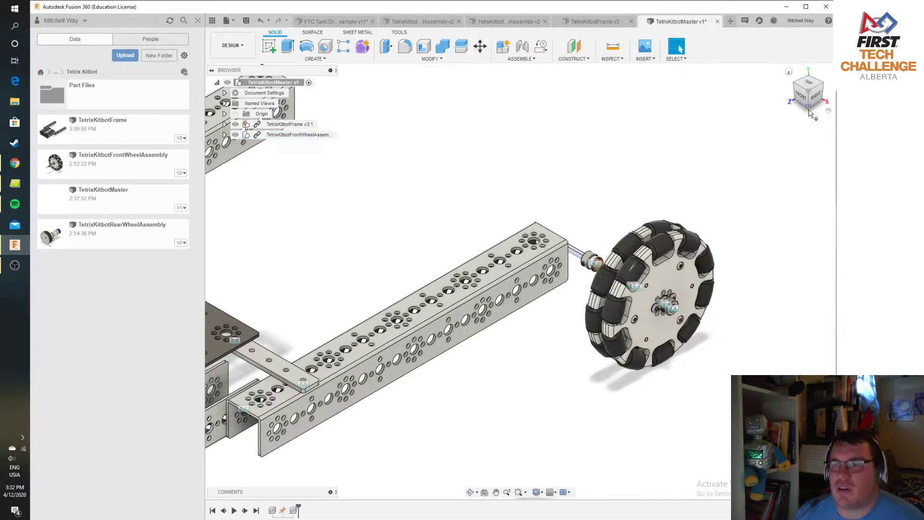
Step: Measure the distance between the flange edges of the two bronze bushings on the front wheel's axle
click(822, 82)
middle_drag(712, 345, 457, 166)
scroll(573, 295, up, 3)
drag(808, 90, 784, 91)
scroll(611, 284, up, 4)
click(613, 47)
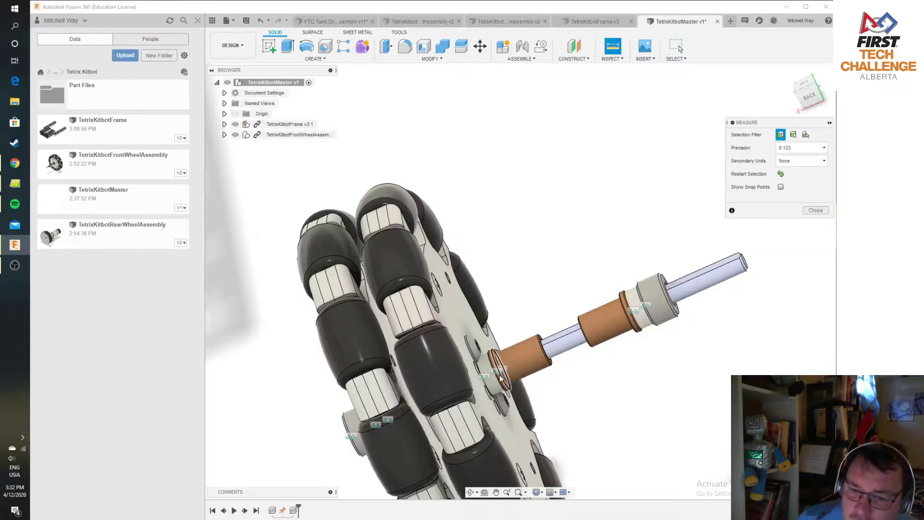
click(498, 360)
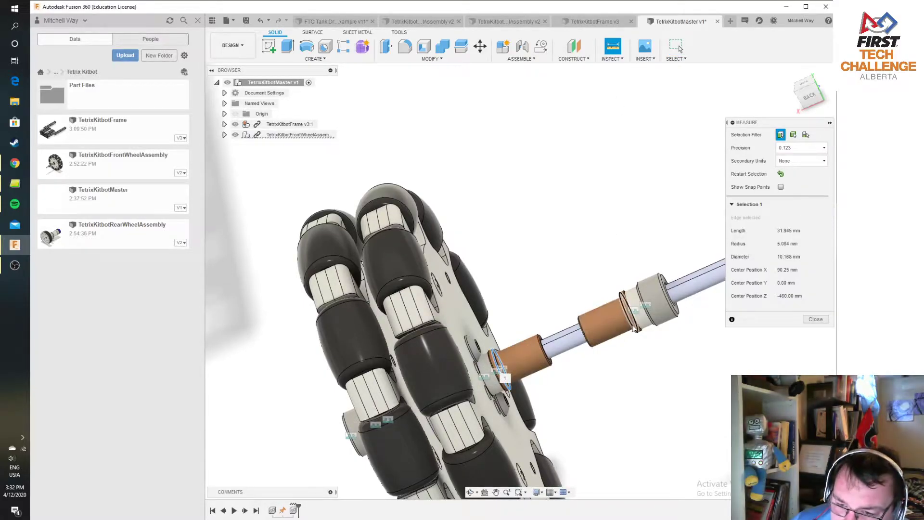
click(646, 336)
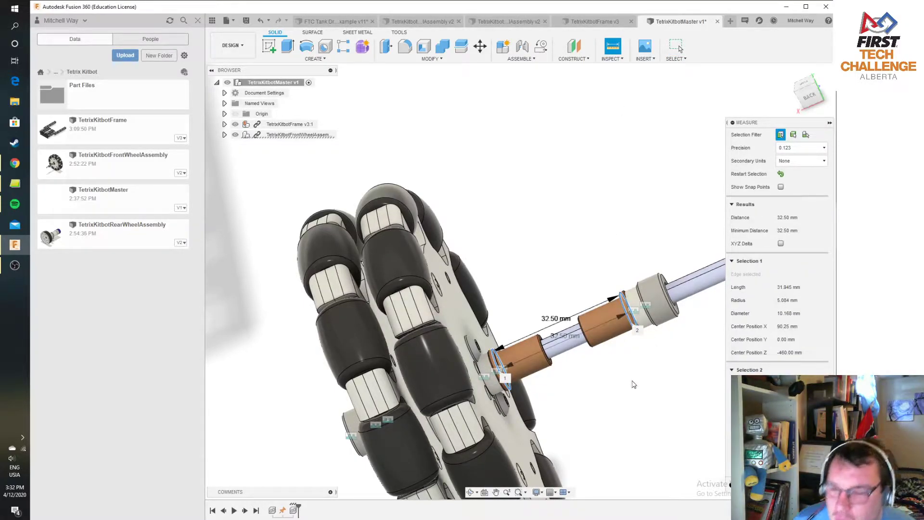
scroll(633, 385, up, 5)
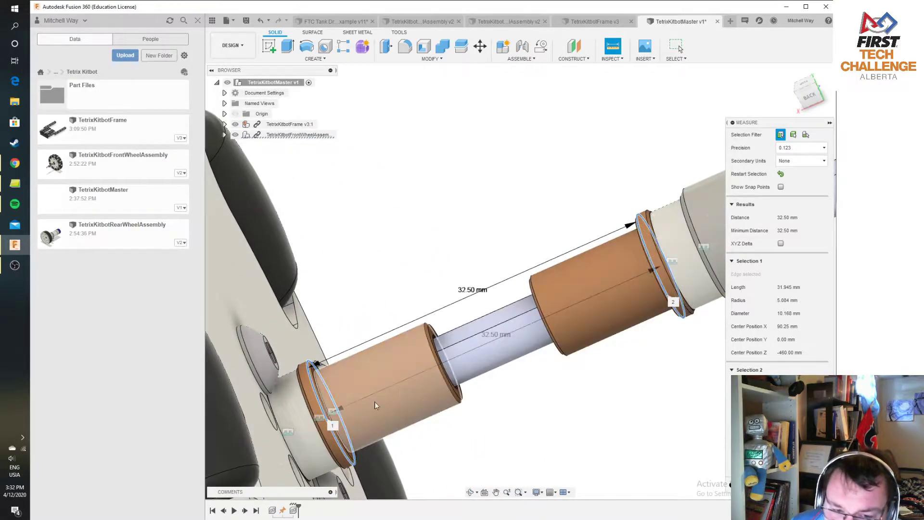
scroll(657, 262, up, 3)
scroll(638, 251, down, 3)
scroll(536, 374, down, 2)
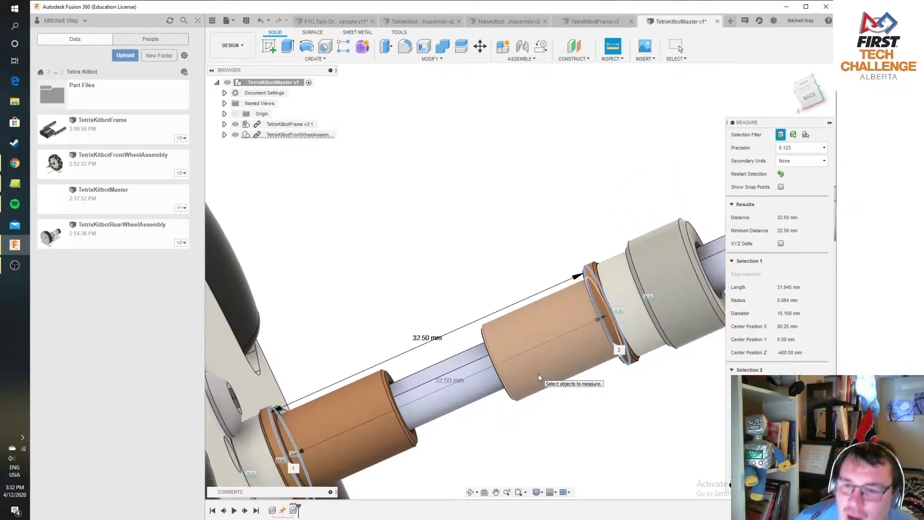
scroll(538, 374, down, 2)
key(Escape)
scroll(521, 343, down, 6)
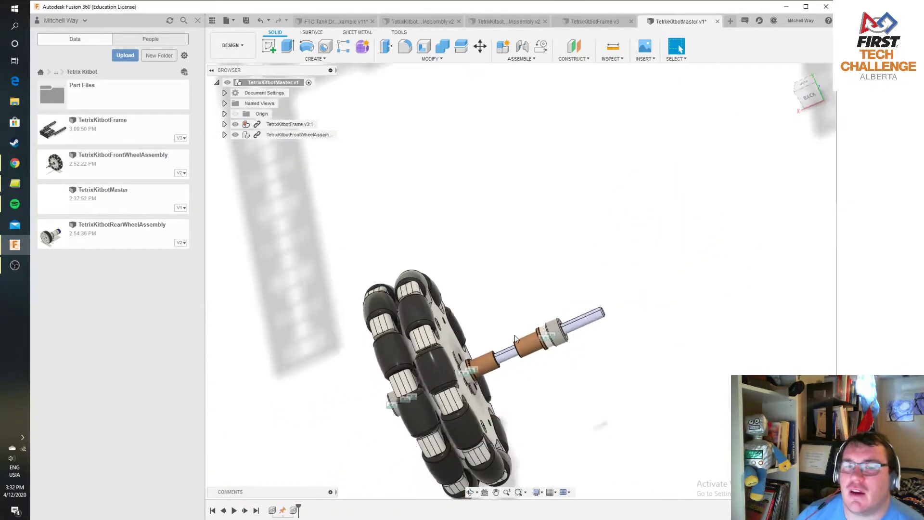
Step: Start a joint from the end hole in the frame's long channel to the flange of the bronze bushing nearest the front wheel
mouse_move(492, 203)
middle_down()
mouse_move(576, 336)
mouse_move(630, 294)
middle_up()
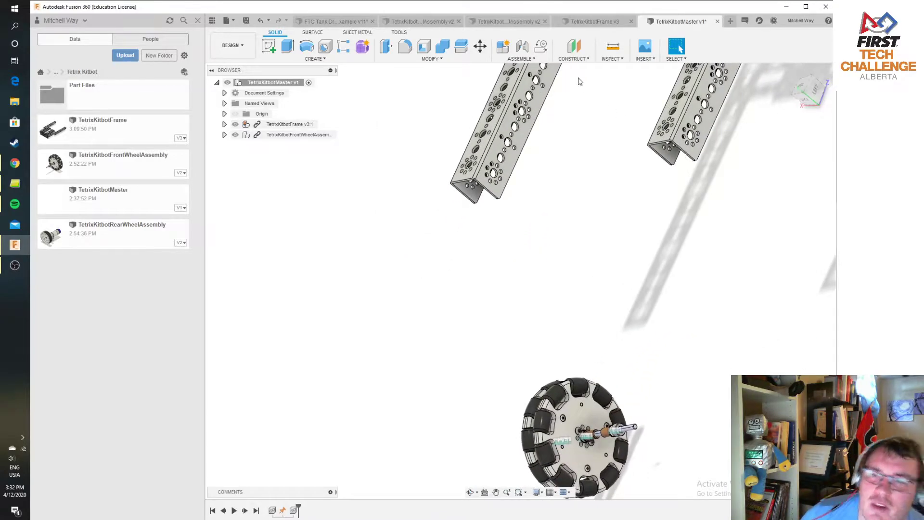
click(523, 48)
scroll(474, 180, up, 6)
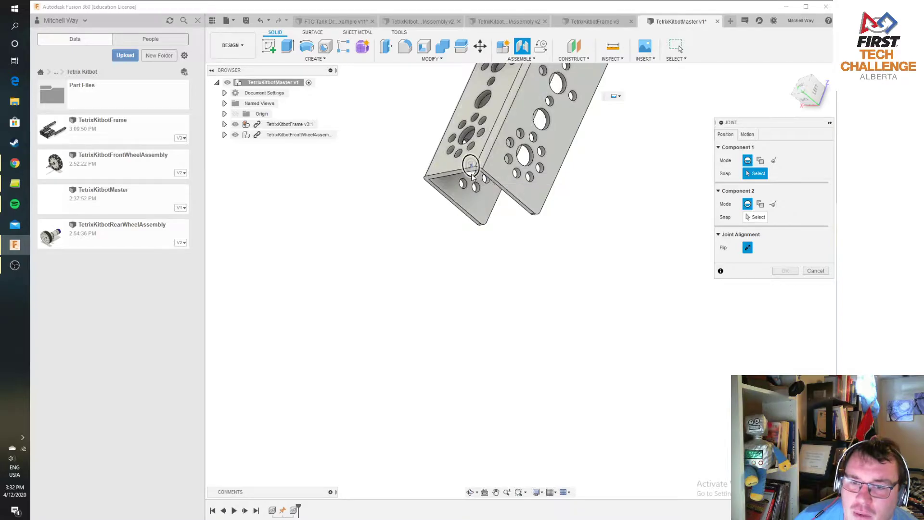
scroll(474, 178, up, 3)
click(474, 176)
scroll(621, 351, down, 4)
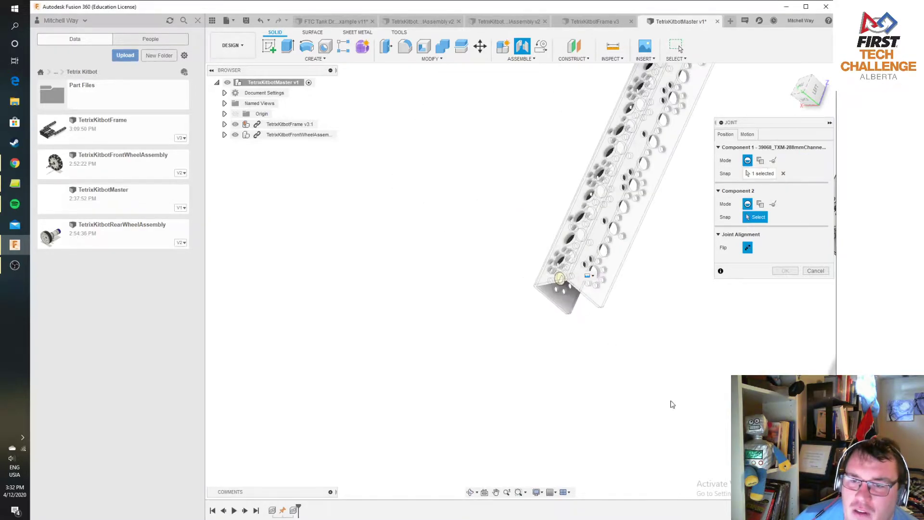
middle_drag(664, 396, 545, 115)
scroll(617, 373, up, 5)
scroll(570, 368, up, 2)
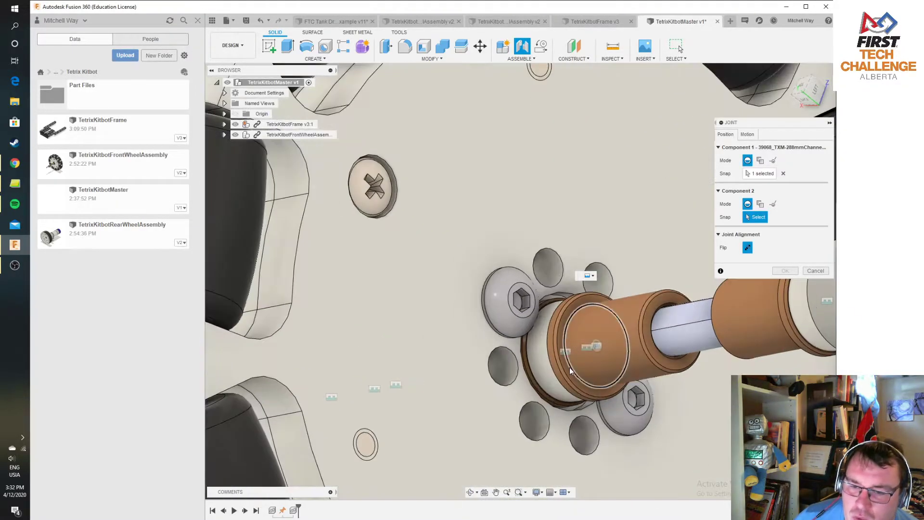
click(570, 368)
scroll(511, 138, down, 6)
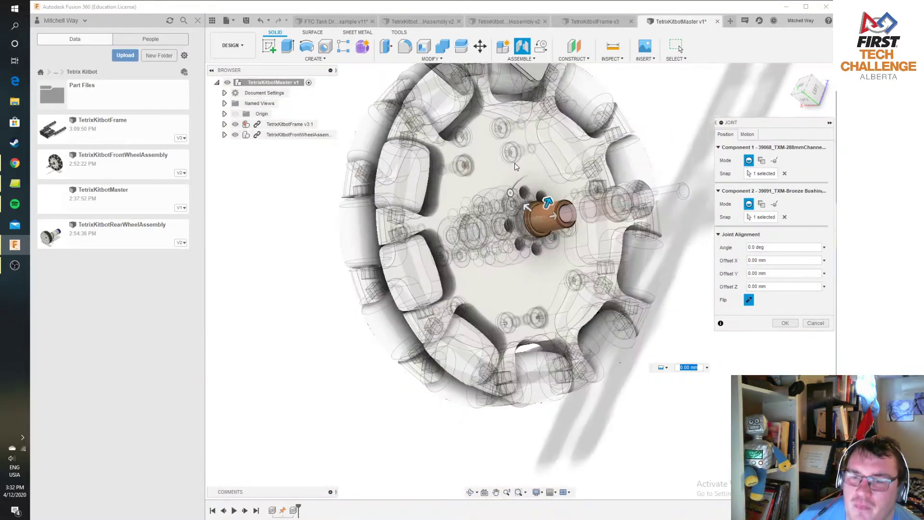
scroll(511, 265, down, 1)
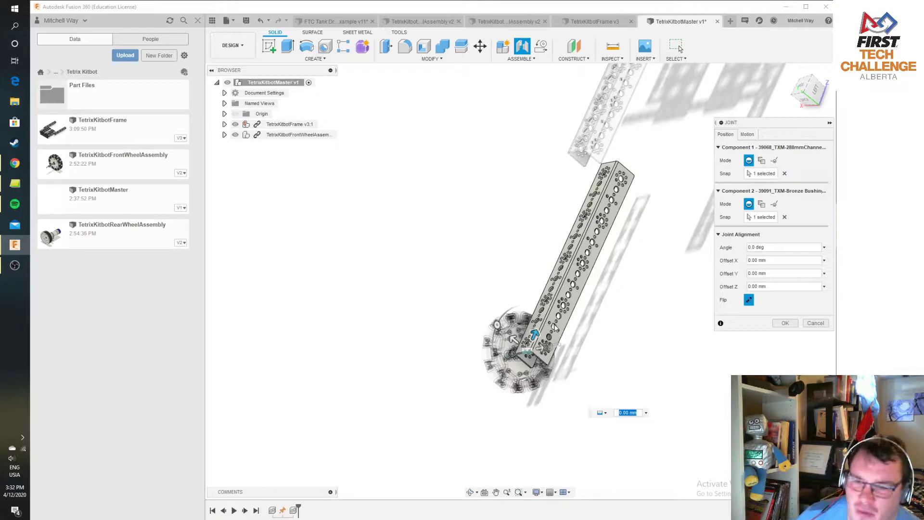
Step: Set the front wheel joint's motion type to Revolute and create the joint
click(752, 135)
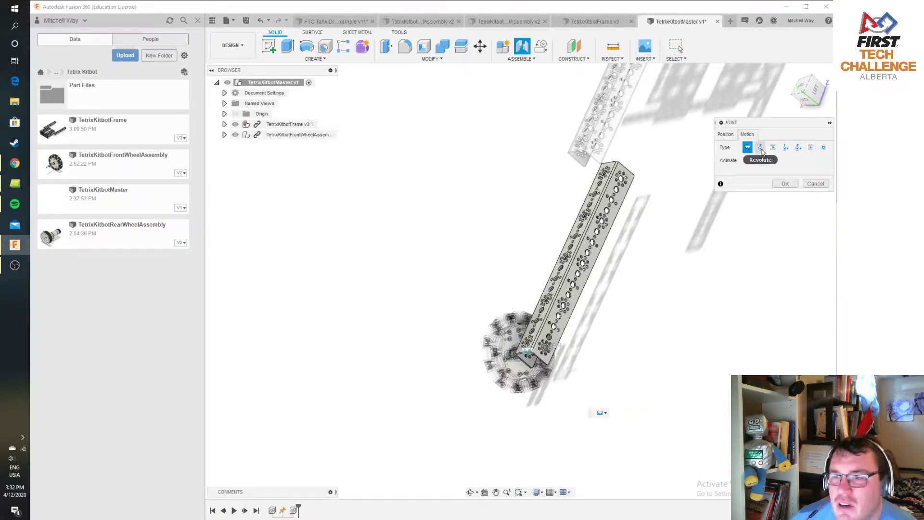
click(760, 148)
click(785, 184)
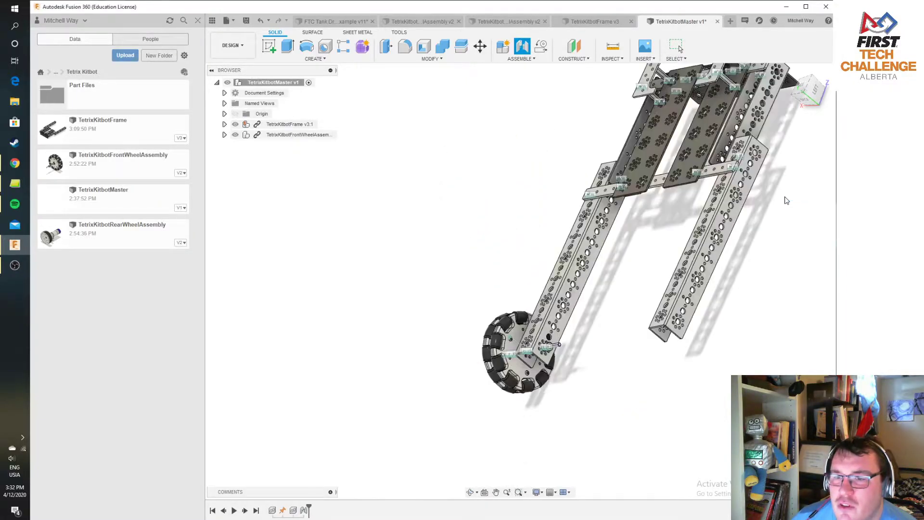
middle_drag(493, 347, 473, 308)
click(676, 46)
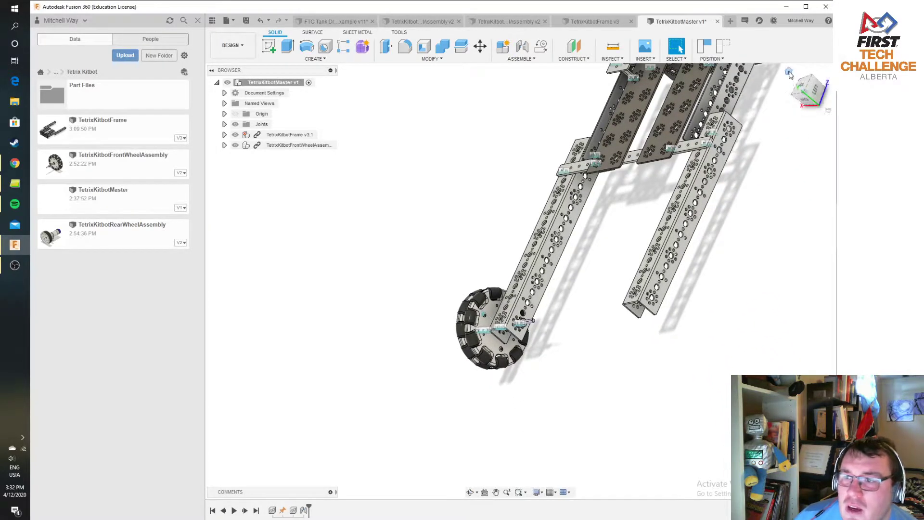
Step: Make a rigid group of TetrixKitbotFrame including its child components, capturing the current component positions
click(788, 72)
right_click(295, 135)
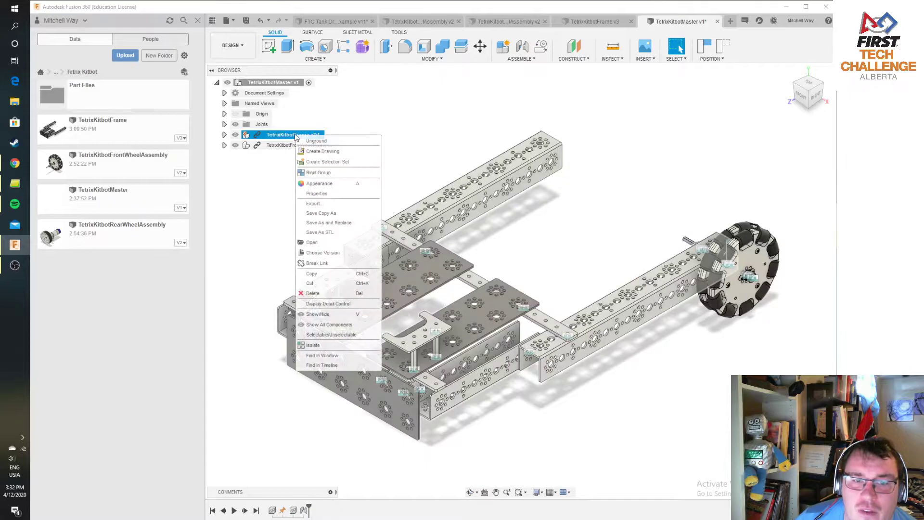
click(318, 172)
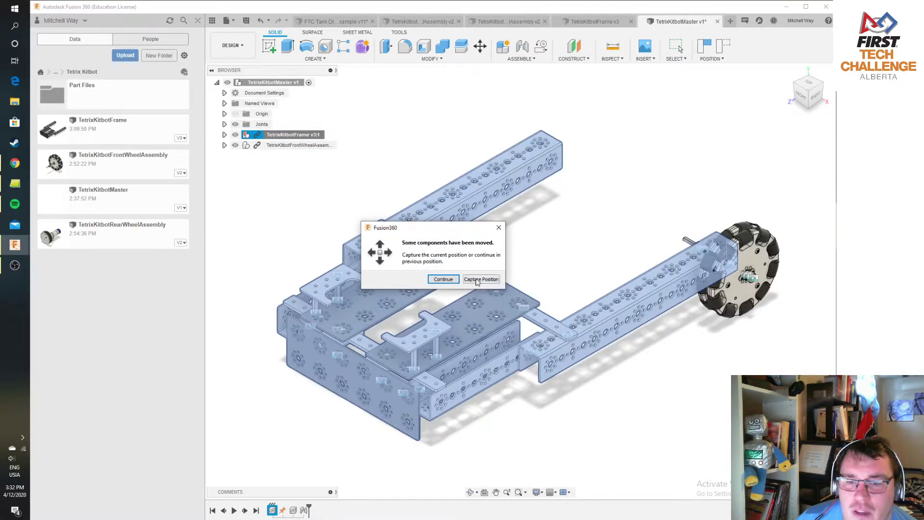
click(477, 280)
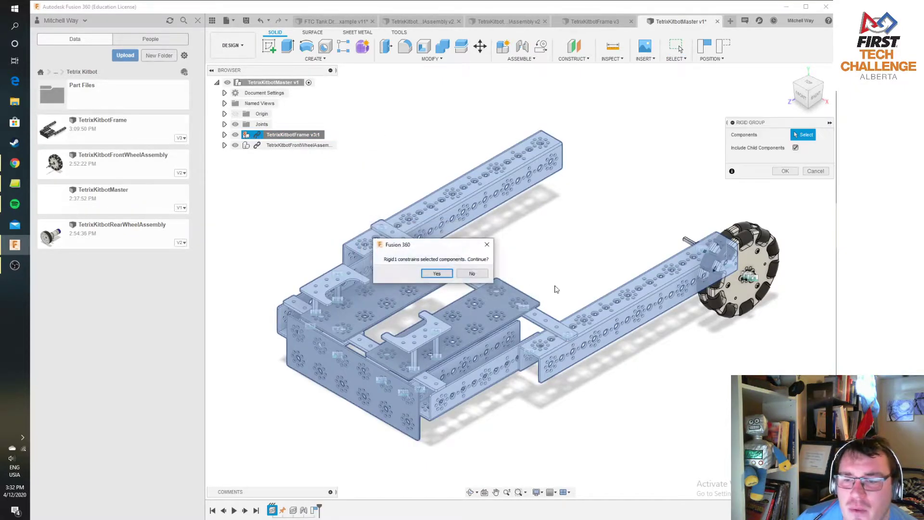
click(436, 273)
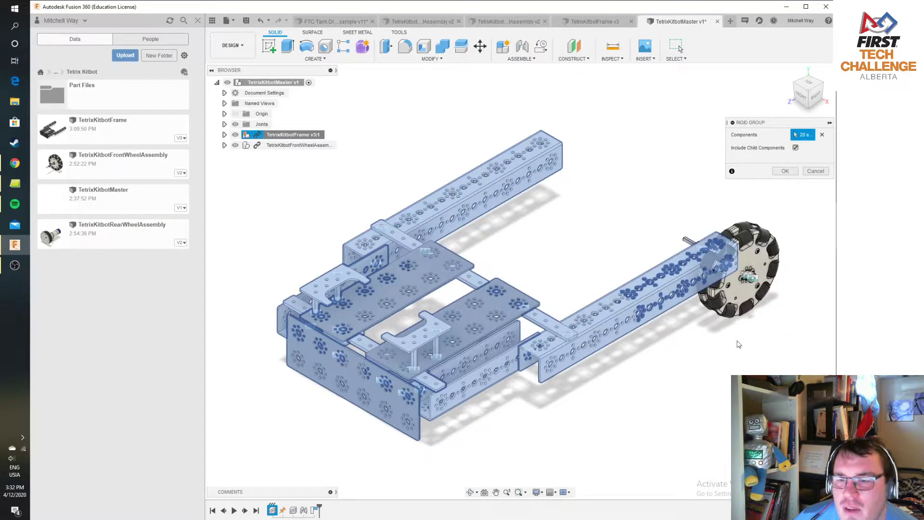
click(785, 170)
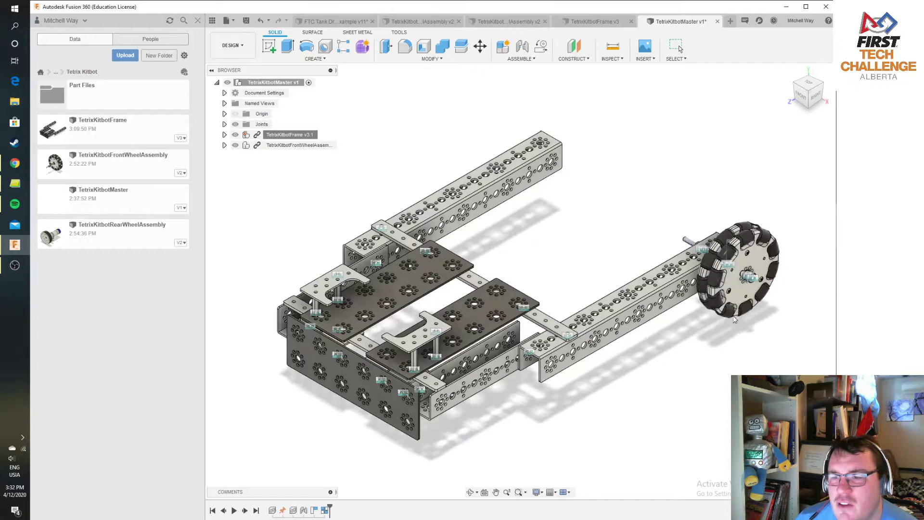
Step: Insert a second TetrixKitbotFrontWheelAssembly outside the free end of the frame's other long channel
click(794, 89)
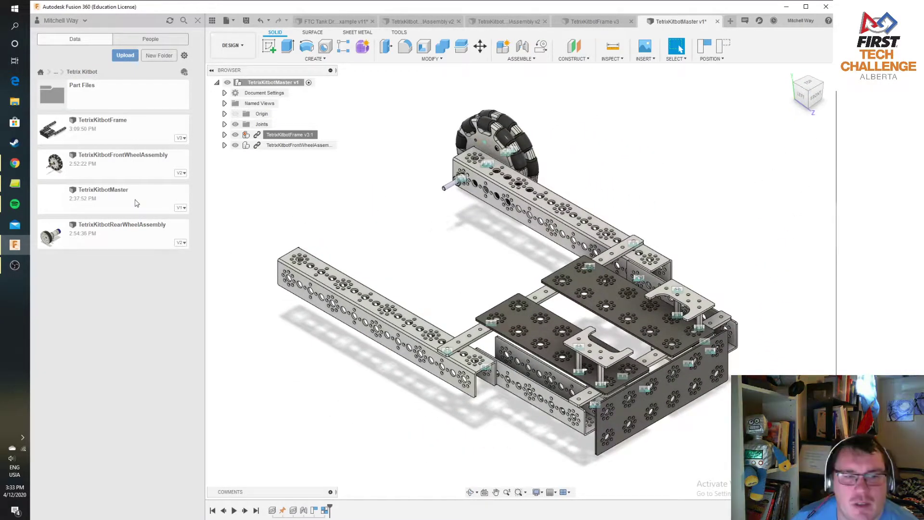
drag(84, 165, 325, 174)
drag(379, 180, 254, 252)
key(Return)
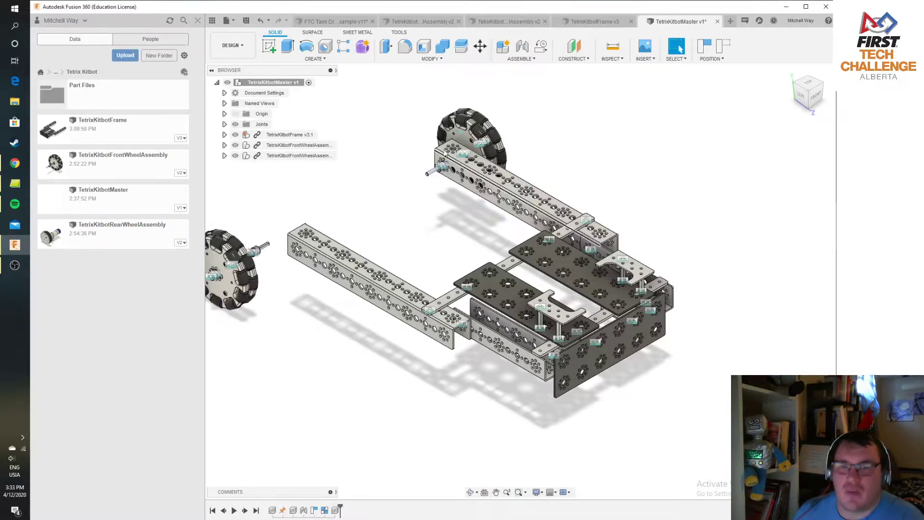
Step: Start a joint on the bronze bushing nearest the second front wheel, capturing the current component positions first
click(824, 90)
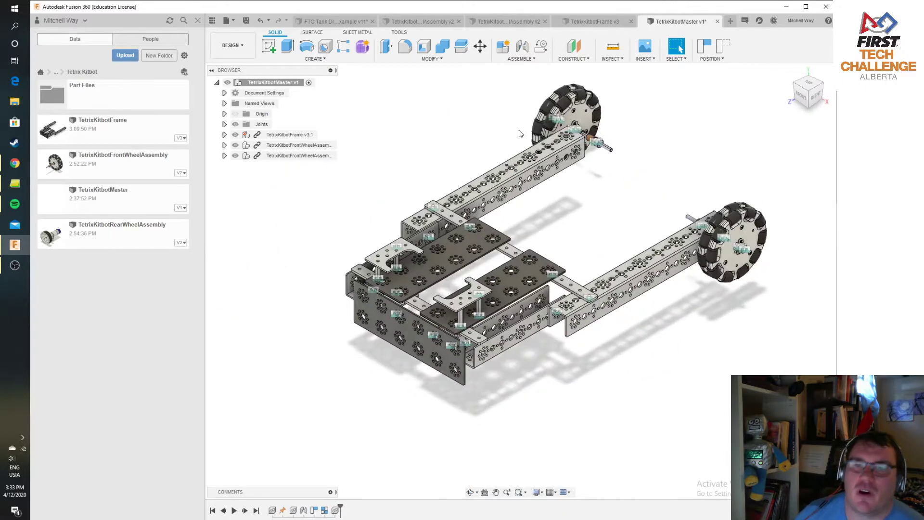
scroll(461, 276, up, 5)
scroll(461, 277, up, 5)
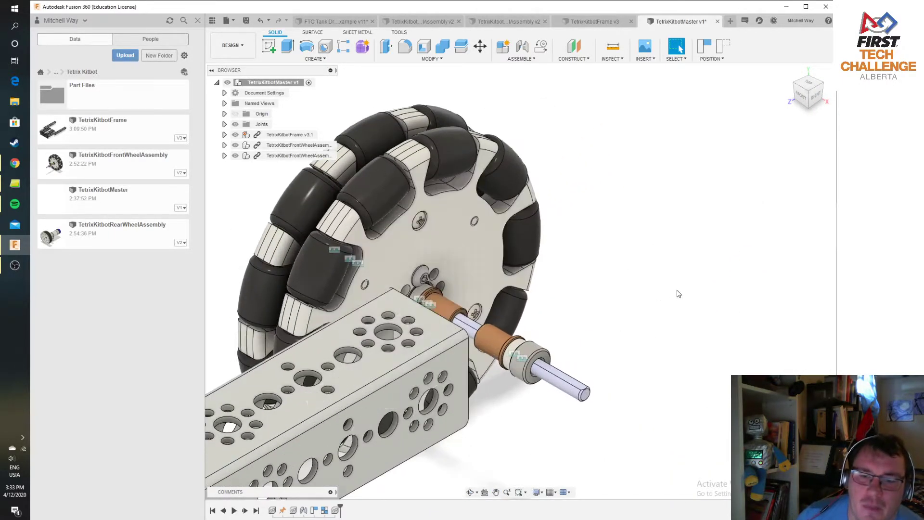
click(519, 48)
click(479, 278)
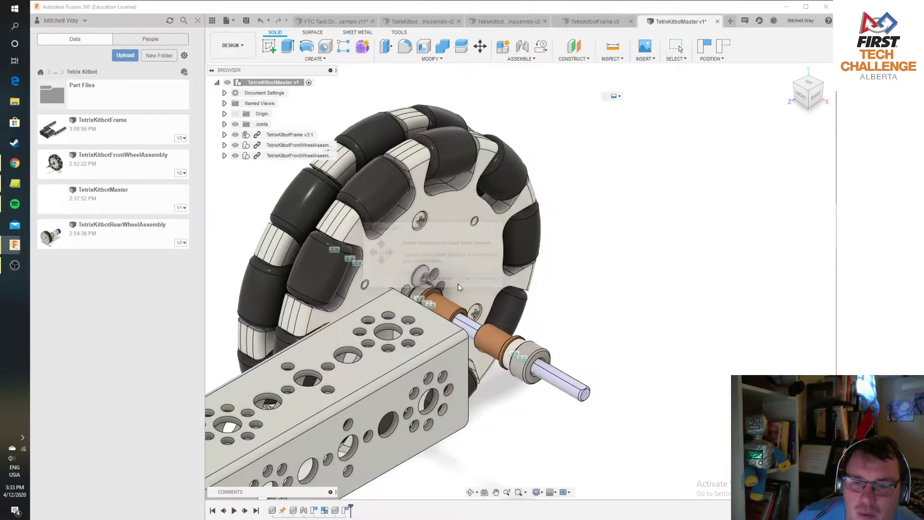
scroll(448, 288, up, 3)
click(434, 293)
scroll(419, 325, down, 5)
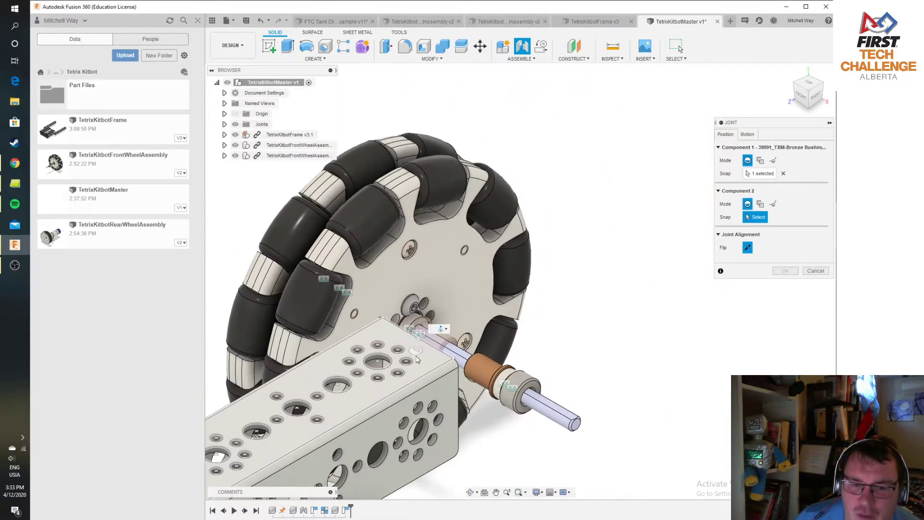
Step: Snap the bushing joint to the end hole on the other long channel's outer side, create it, and try turning the wheel
drag(813, 98, 803, 85)
middle_drag(546, 284, 538, 106)
mouse_move(539, 270)
middle_down()
mouse_move(536, 200)
mouse_move(506, 121)
middle_up()
mouse_move(809, 98)
mouse_down()
mouse_move(824, 104)
mouse_move(799, 85)
mouse_up()
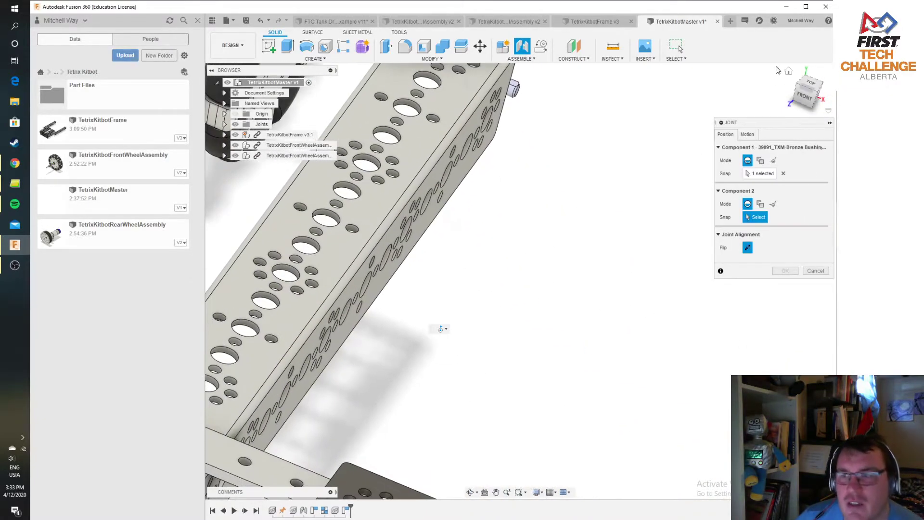
click(799, 86)
middle_drag(385, 404, 722, 293)
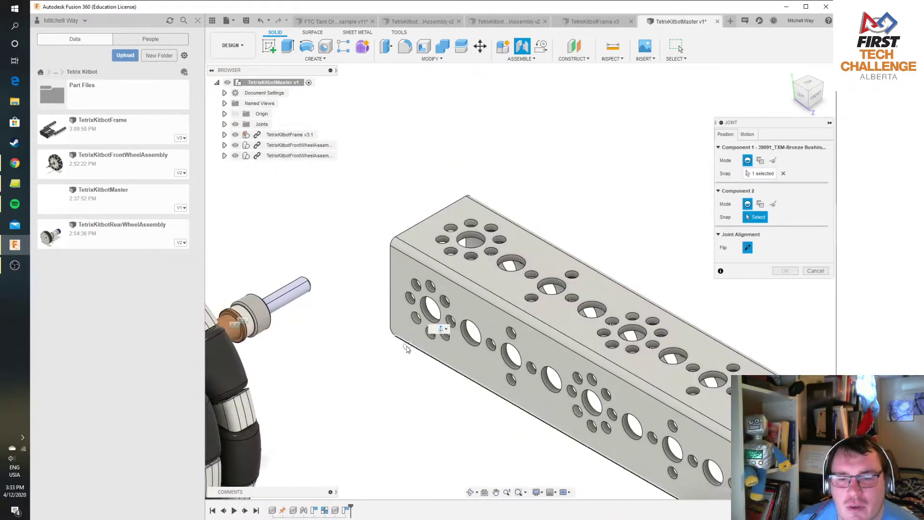
click(434, 323)
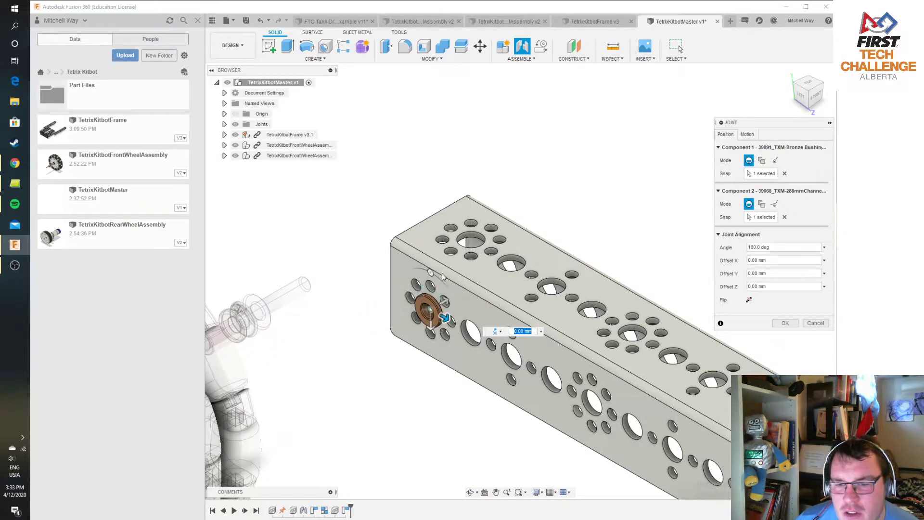
click(785, 323)
scroll(732, 241, down, 5)
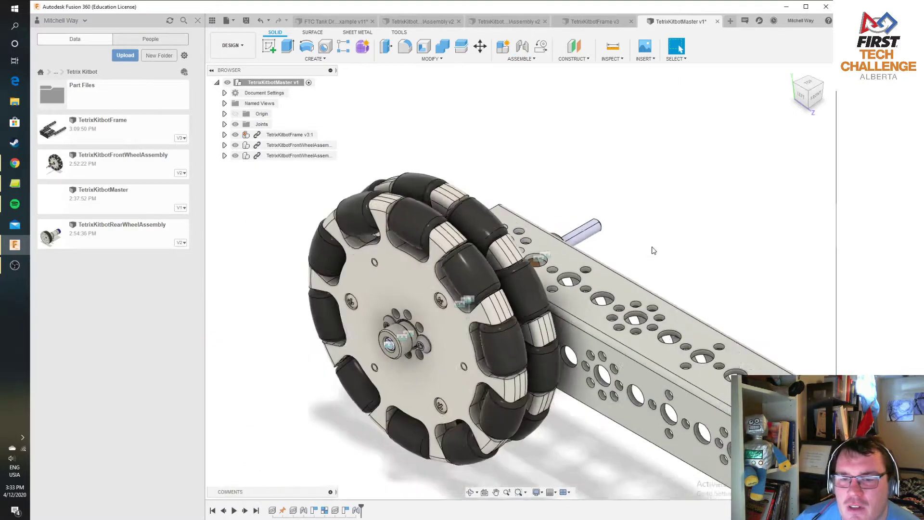
middle_drag(731, 241, 495, 258)
mouse_move(363, 289)
mouse_down()
mouse_move(368, 277)
mouse_move(361, 279)
mouse_up()
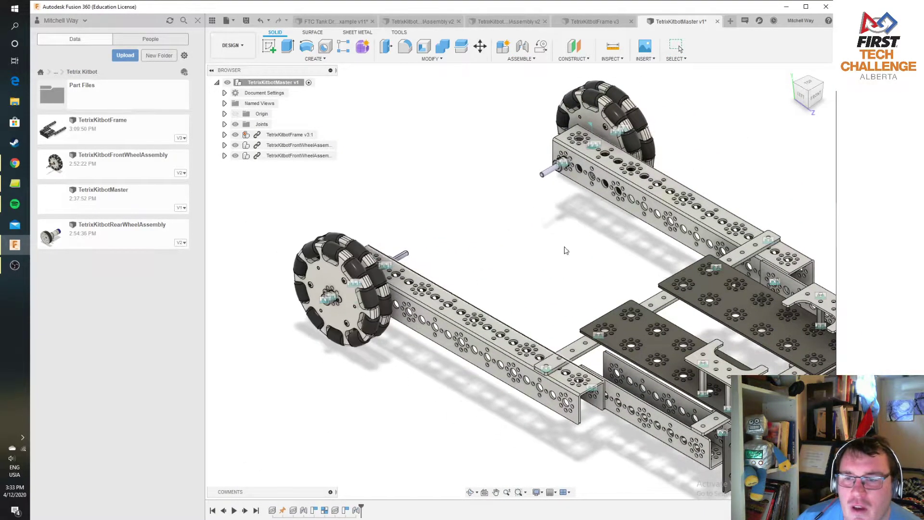
Step: Insert TetrixKitbotRearWheelAssembly beside the frame, rotate it 180° about Z and 90° about Y, and move it 310 mm along Z
click(795, 85)
middle_drag(433, 359, 533, 333)
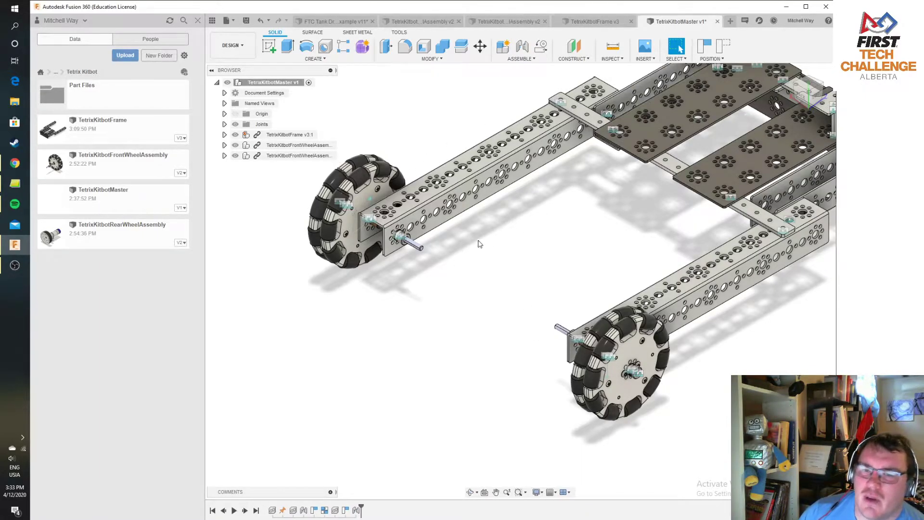
scroll(578, 240, down, 2)
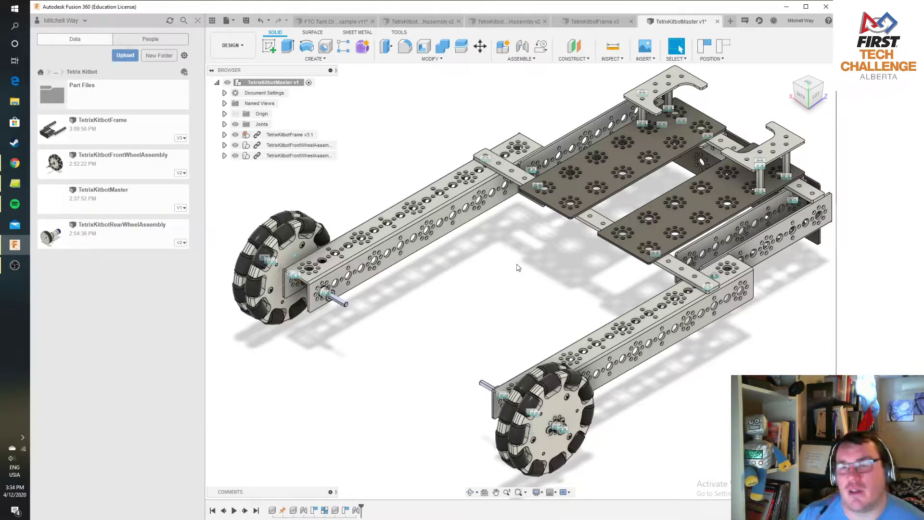
middle_drag(796, 316, 682, 323)
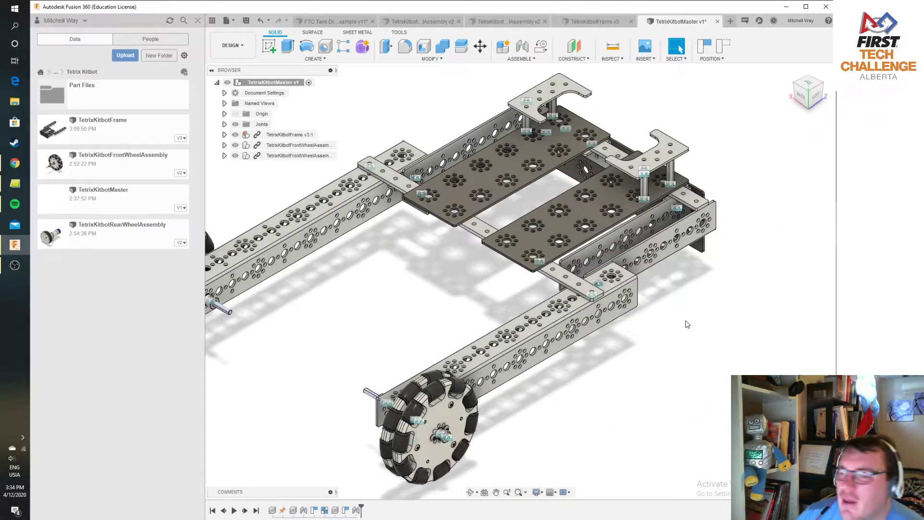
shift+middle_drag(723, 255, 506, 242)
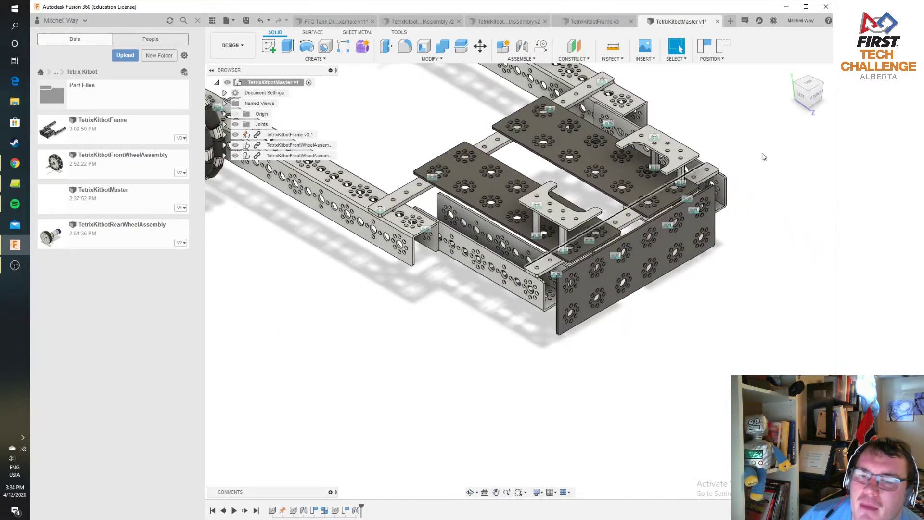
click(812, 111)
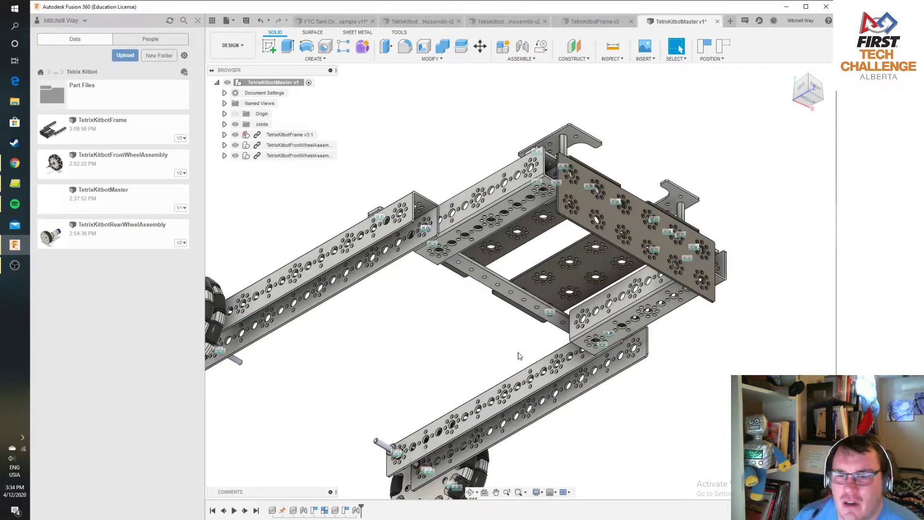
drag(678, 216, 678, 370)
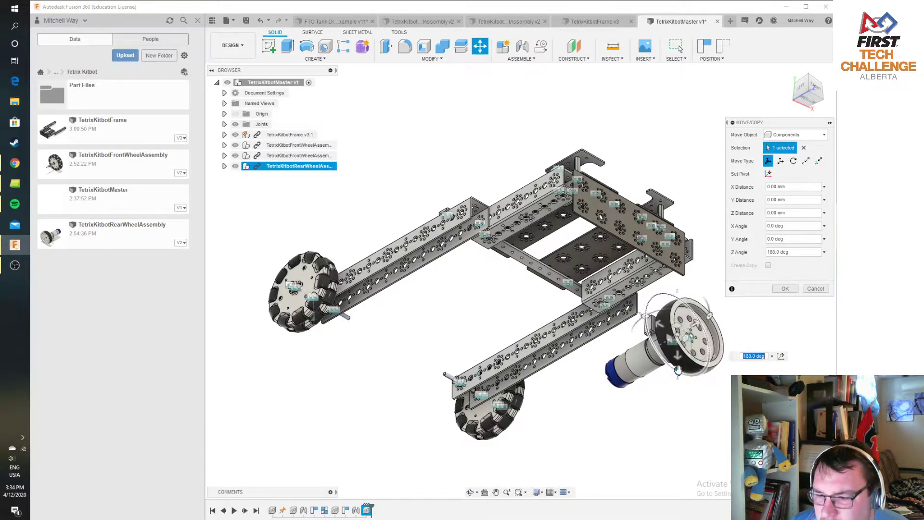
drag(644, 317, 640, 361)
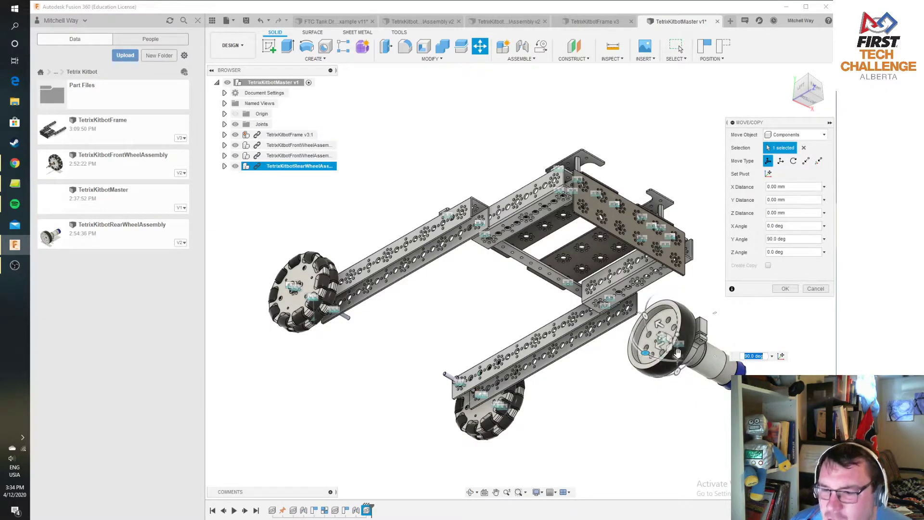
drag(659, 323, 480, 221)
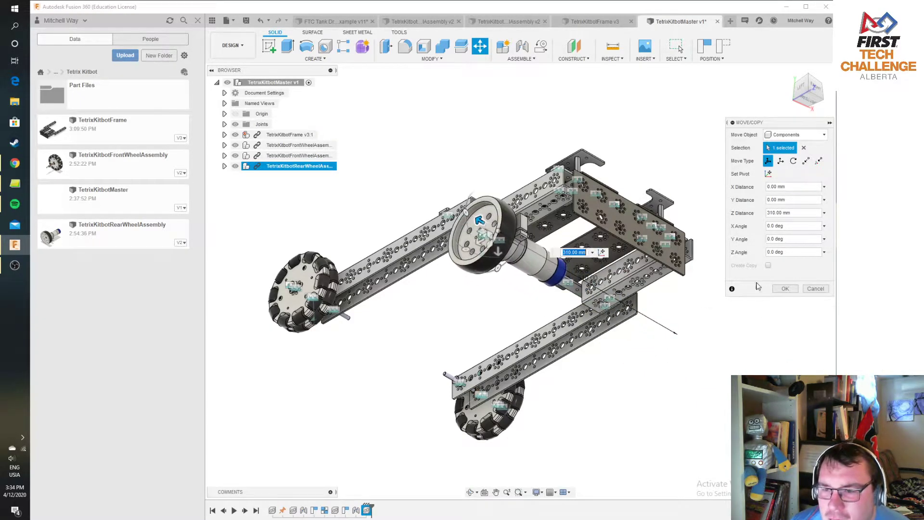
click(784, 288)
Step: Start a joint, capturing the current component positions, and pick a small hole at the rear end of the 160 mm channel near the rear wheel
click(800, 101)
drag(797, 119, 815, 97)
scroll(553, 219, up, 5)
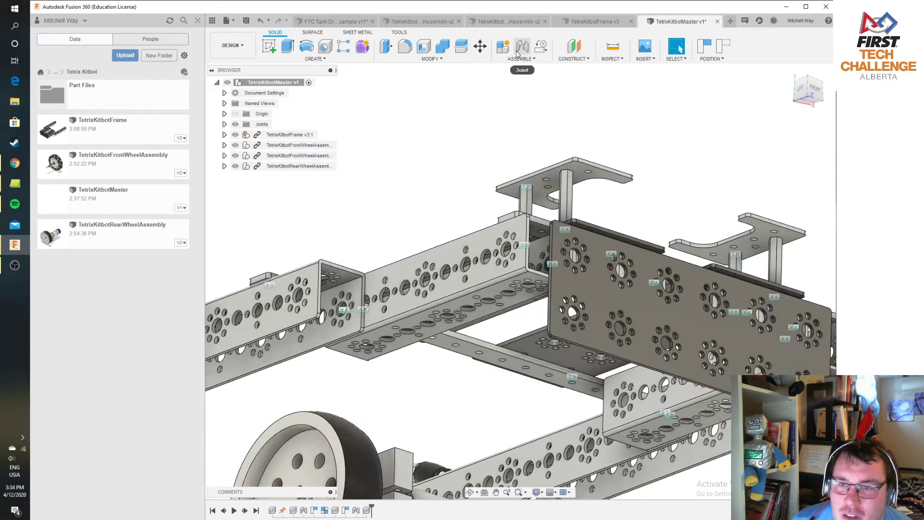
click(521, 47)
click(482, 279)
scroll(520, 296, up, 3)
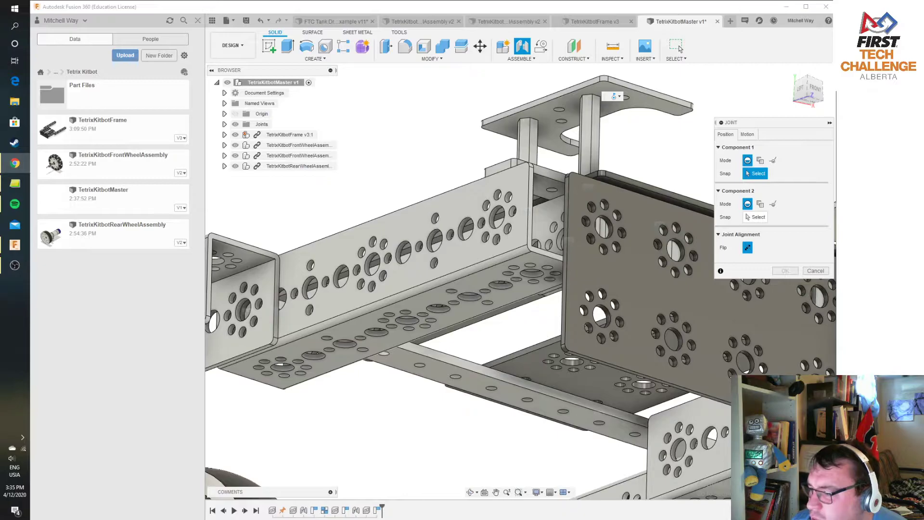
click(549, 269)
click(749, 137)
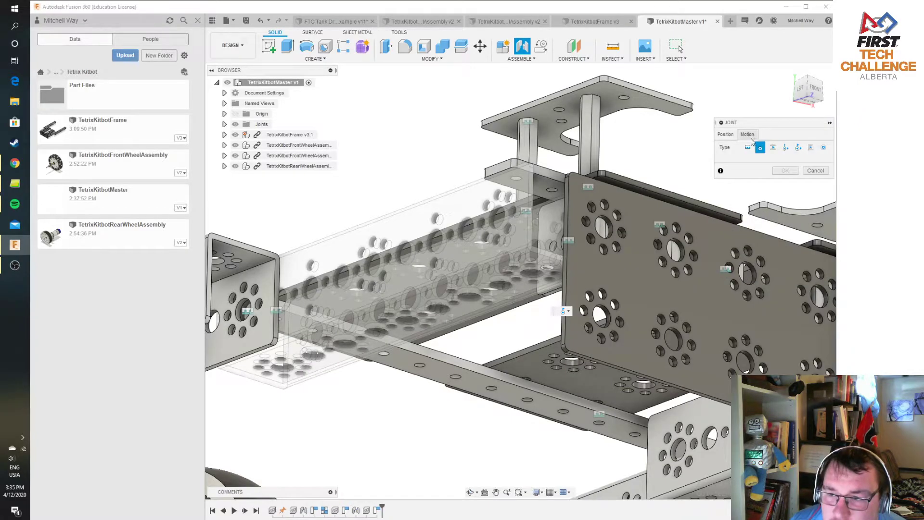
click(725, 135)
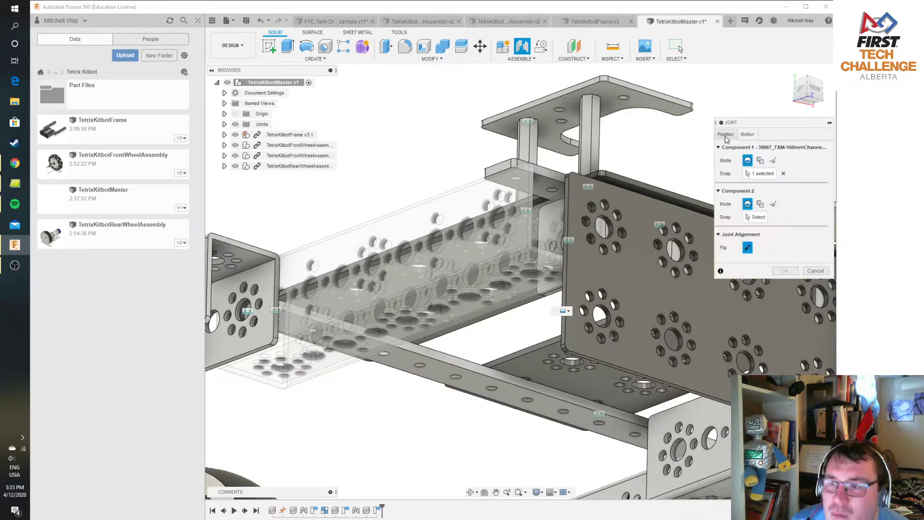
Step: Snap the joint to the hole in the rear wheel assembly's motor mount on the side away from the wheel's front and create it
click(761, 219)
scroll(553, 401, down, 5)
middle_drag(551, 400, 558, 294)
drag(808, 105, 809, 131)
middle_drag(445, 445, 485, 305)
scroll(501, 465, up, 5)
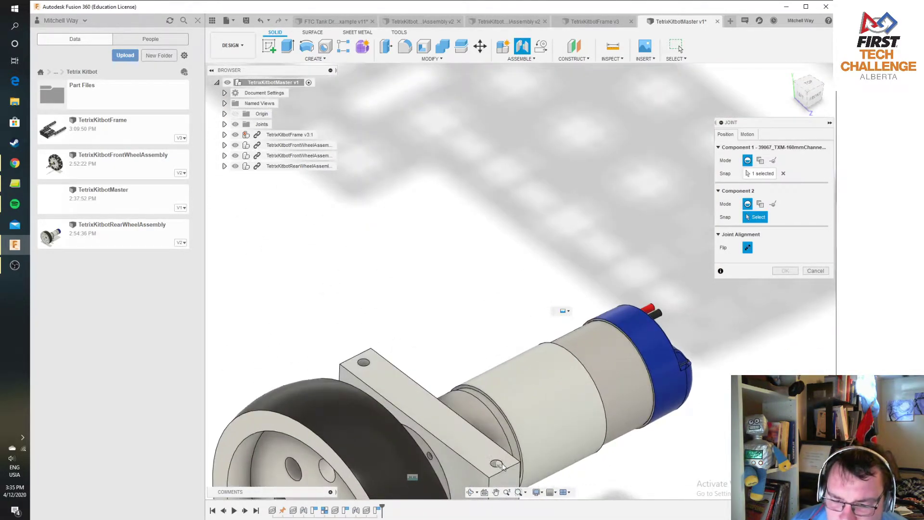
click(495, 463)
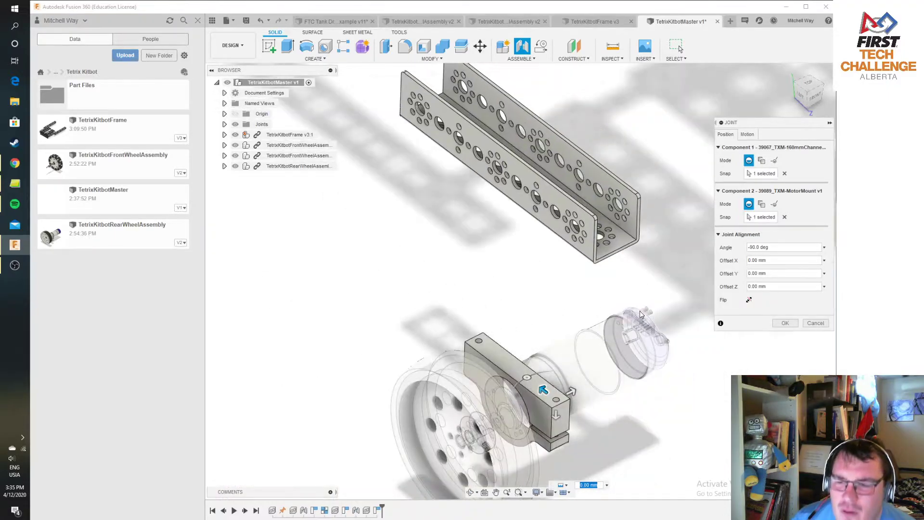
click(792, 324)
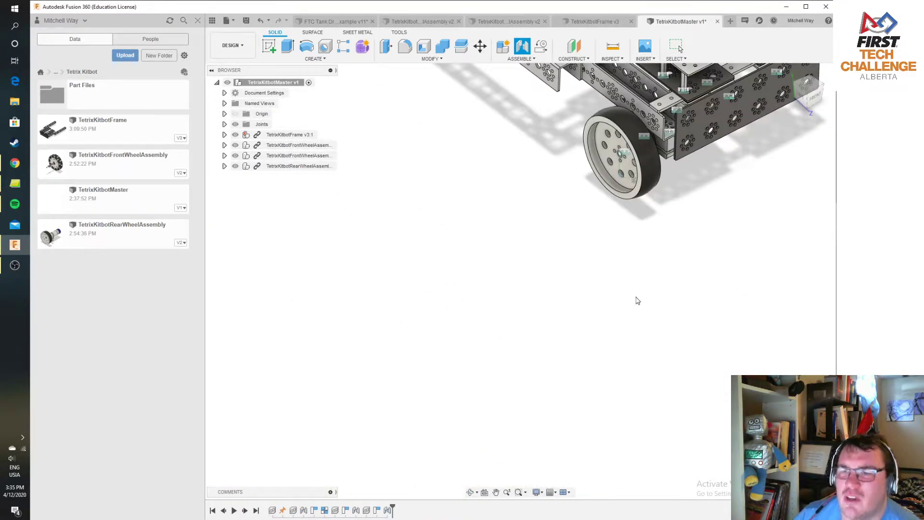
Step: Paste a copy of the rear wheel assembly and move it -180 mm along Y to the frame's opposite side
mouse_move(520, 282)
shift+middle_down()
mouse_move(481, 270)
mouse_move(501, 289)
mouse_move(511, 278)
mouse_move(471, 282)
mouse_move(568, 207)
shift+middle_up()
middle_drag(754, 238, 700, 279)
click(300, 169)
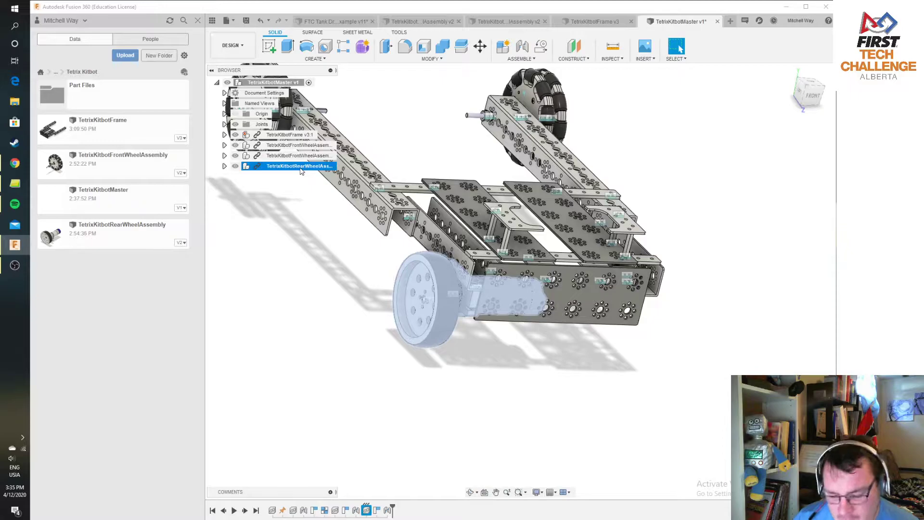
key(ctrl+c)
key(ctrl+v)
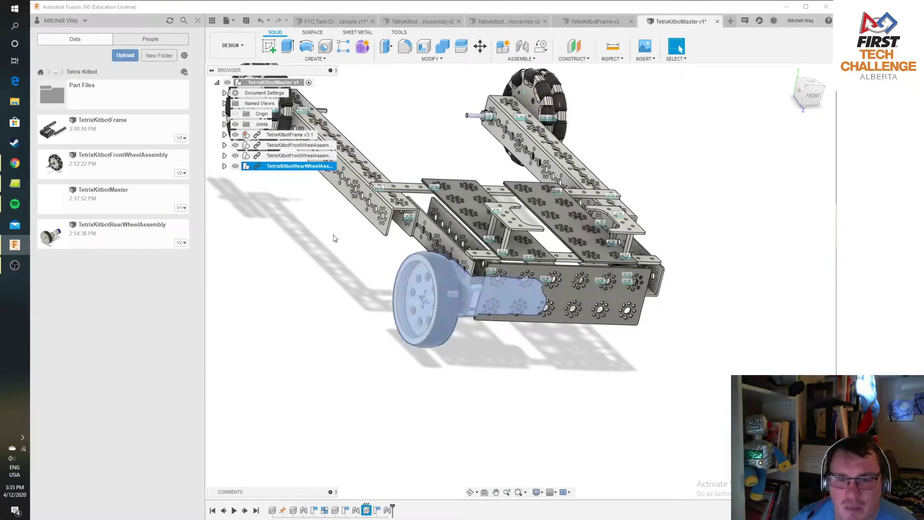
drag(289, 456, 702, 334)
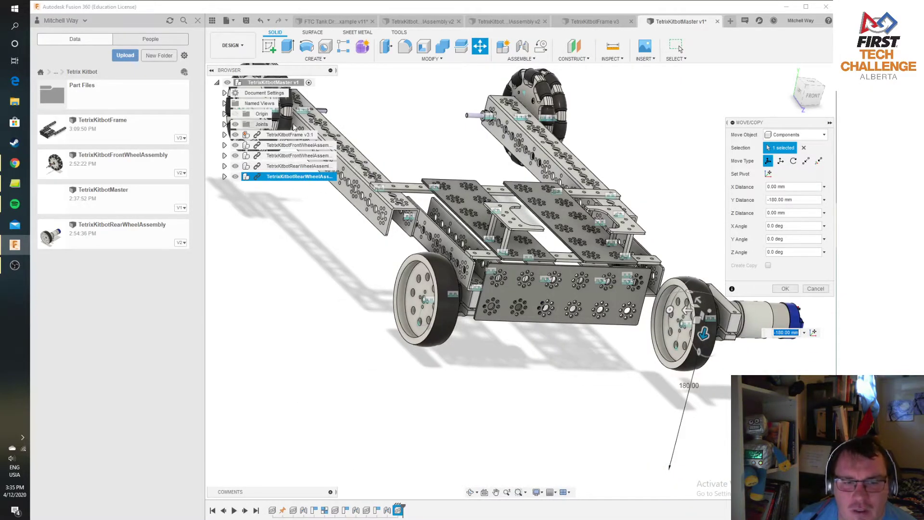
click(224, 135)
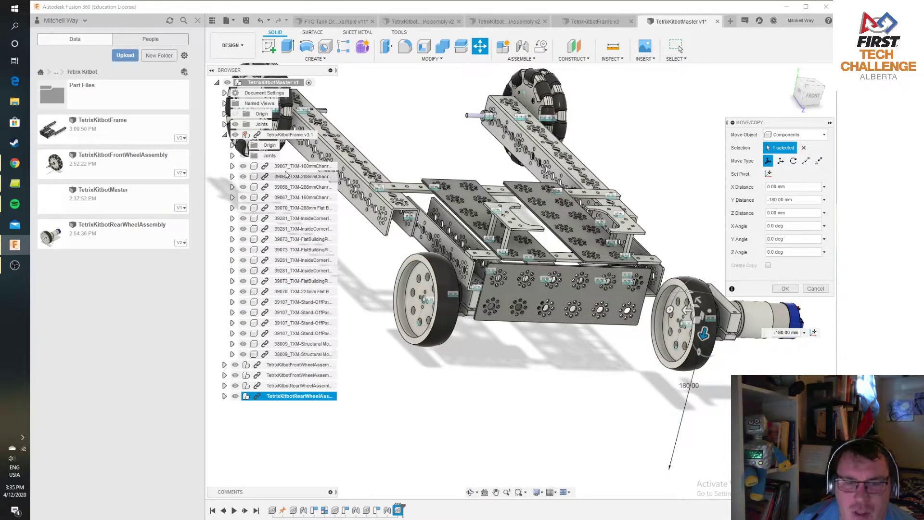
click(225, 135)
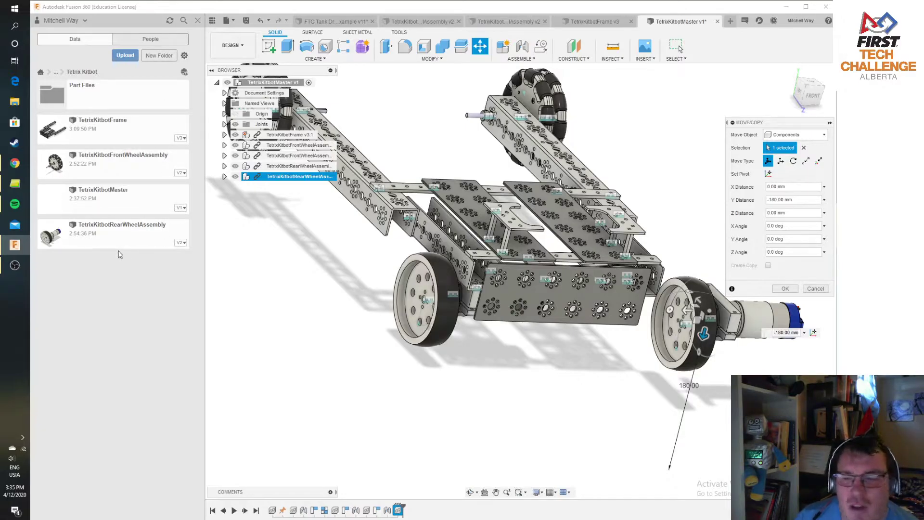
middle_drag(772, 357, 654, 344)
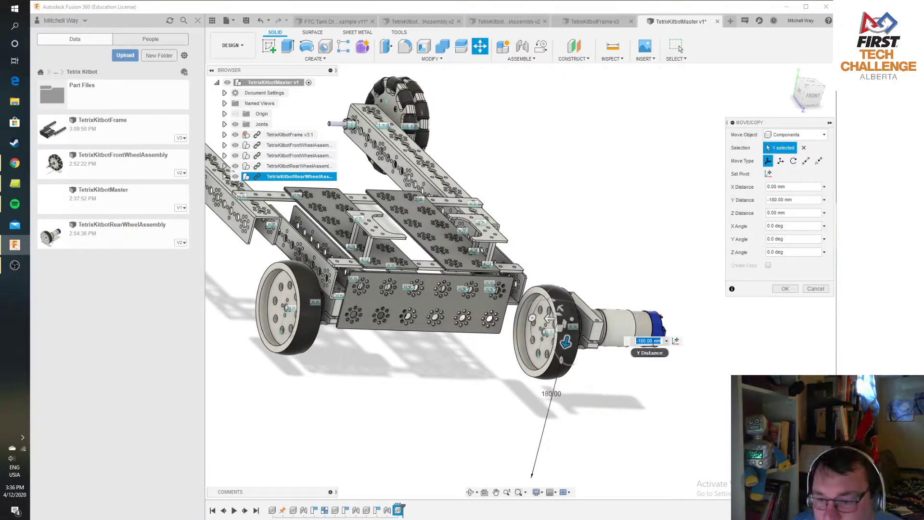
click(784, 288)
Step: Rotate the copied rear wheel assembly so its motor points towards the frame and its wheel faces outward
scroll(594, 336, up, 5)
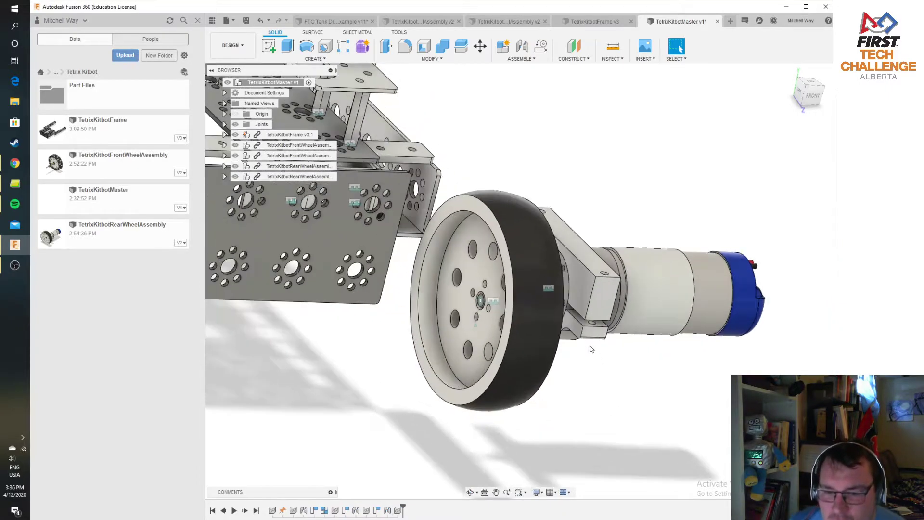
click(291, 176)
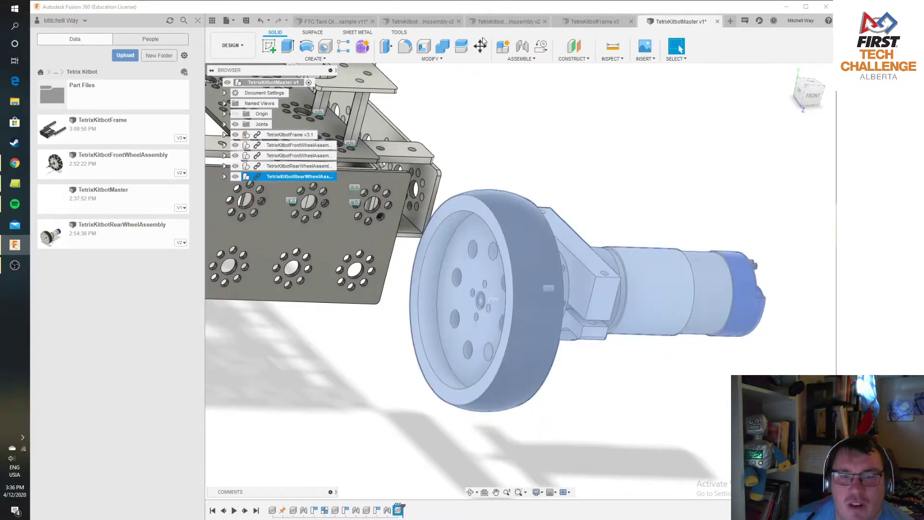
key(m)
drag(529, 254, 573, 300)
click(782, 315)
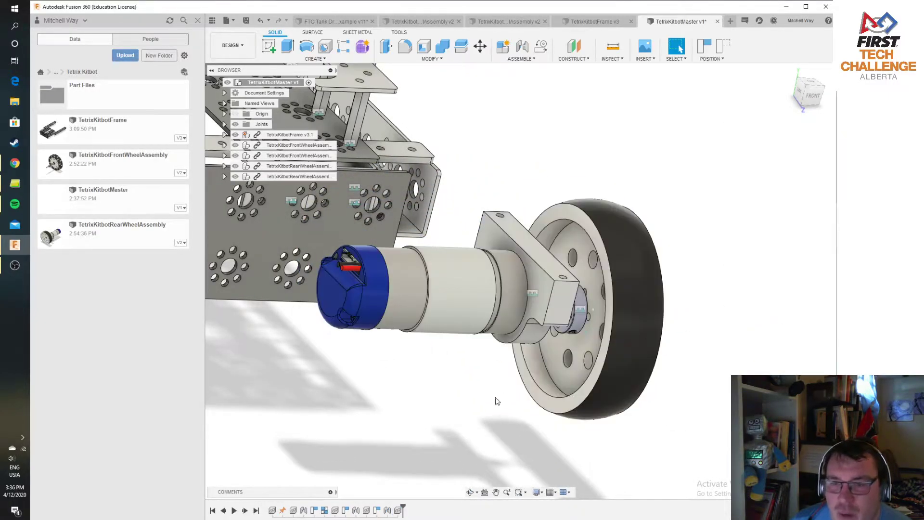
Step: Start a joint, capturing the current component positions, and pick a small hole at the rear end of the other 160 mm channel
mouse_move(497, 402)
shift+middle_down()
mouse_move(437, 261)
mouse_move(514, 237)
shift+middle_up()
mouse_move(521, 281)
shift+middle_down()
mouse_move(636, 265)
mouse_move(607, 264)
shift+middle_up()
click(523, 47)
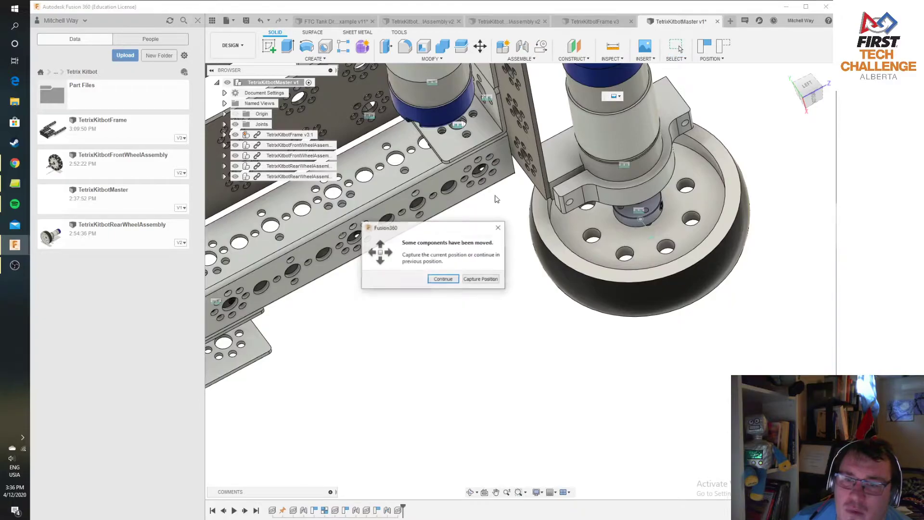
click(477, 280)
click(495, 166)
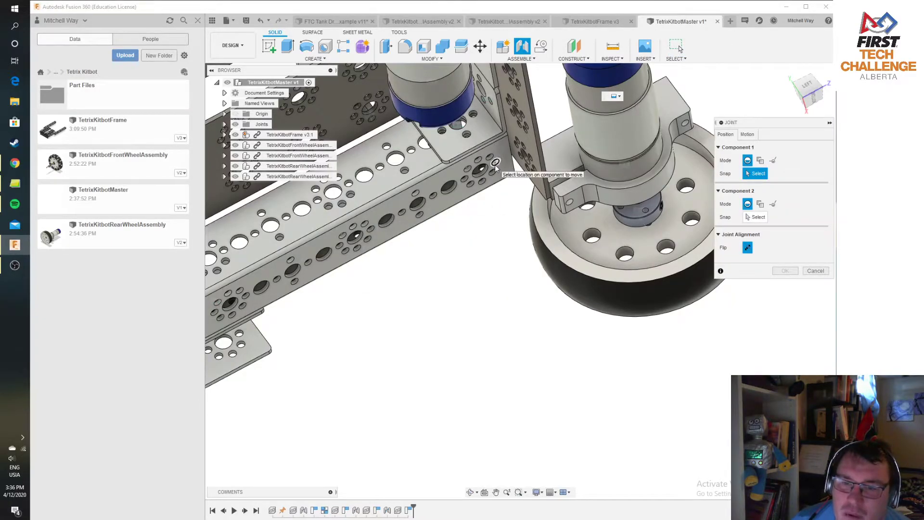
Step: Snap the joint to the wheel-side mounting hole in the copied assembly's motor mount and create it
shift+middle_drag(500, 173, 649, 231)
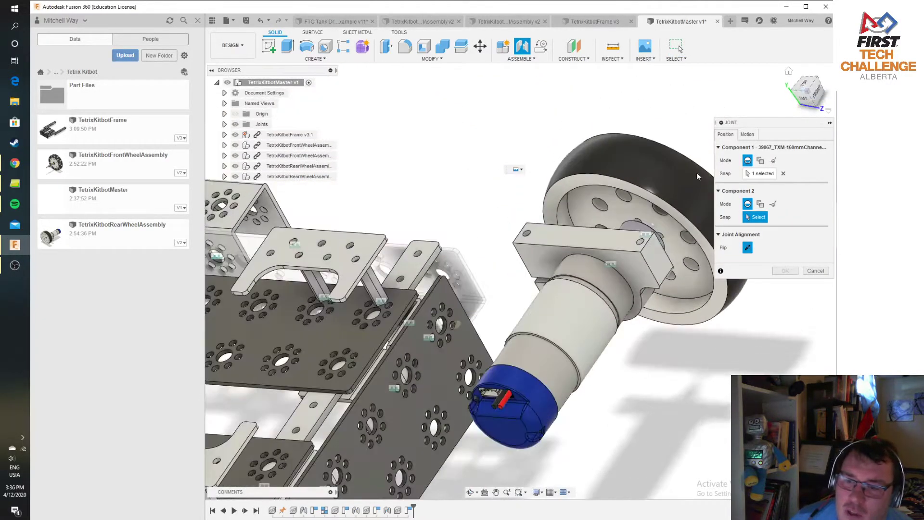
click(640, 243)
key(Return)
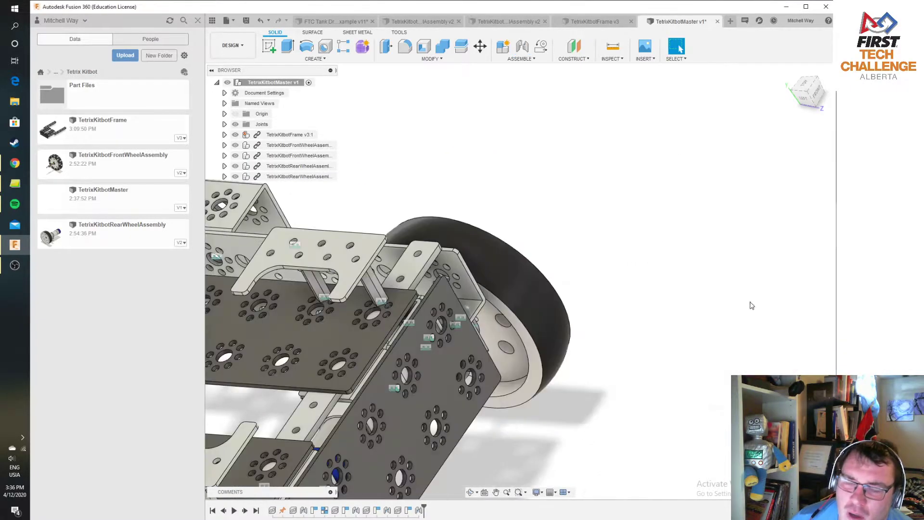
Step: Measure the gap between the copied rear wheel's inner edge and the corner of the frame, viewed from above
click(813, 88)
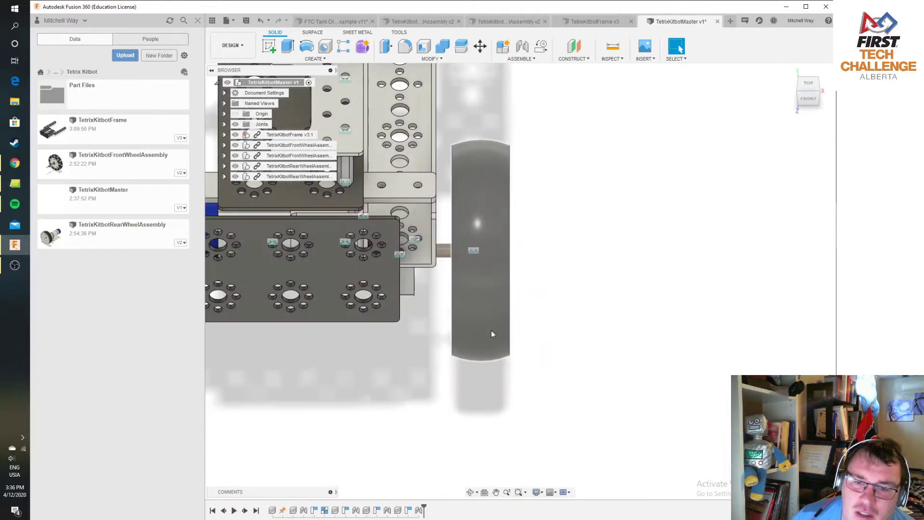
scroll(481, 183, up, 3)
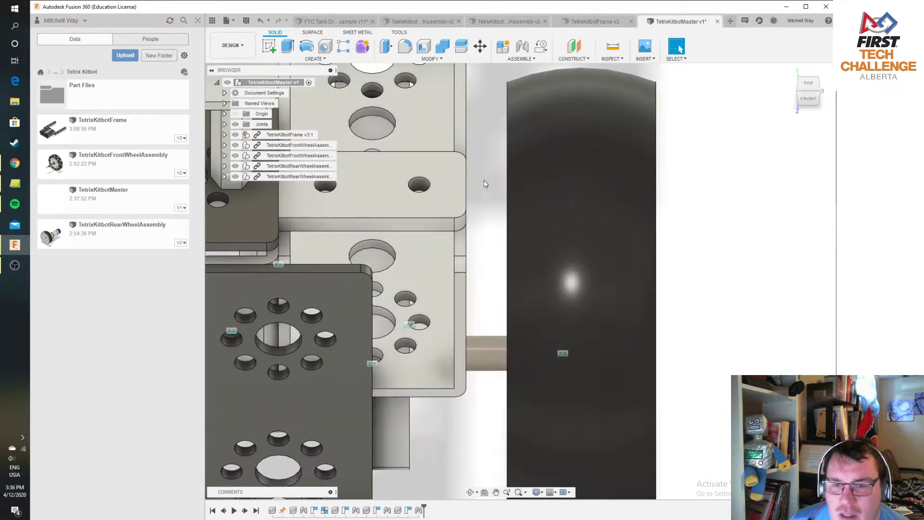
click(612, 46)
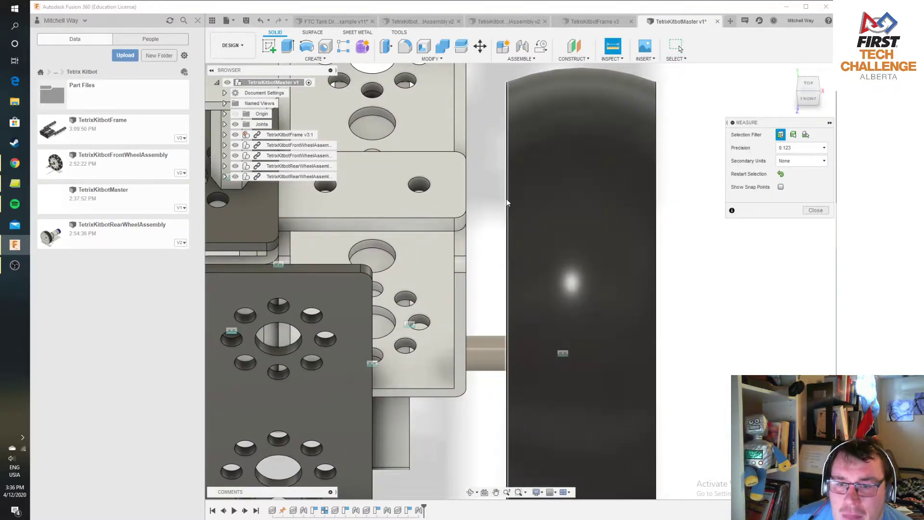
click(506, 198)
click(466, 211)
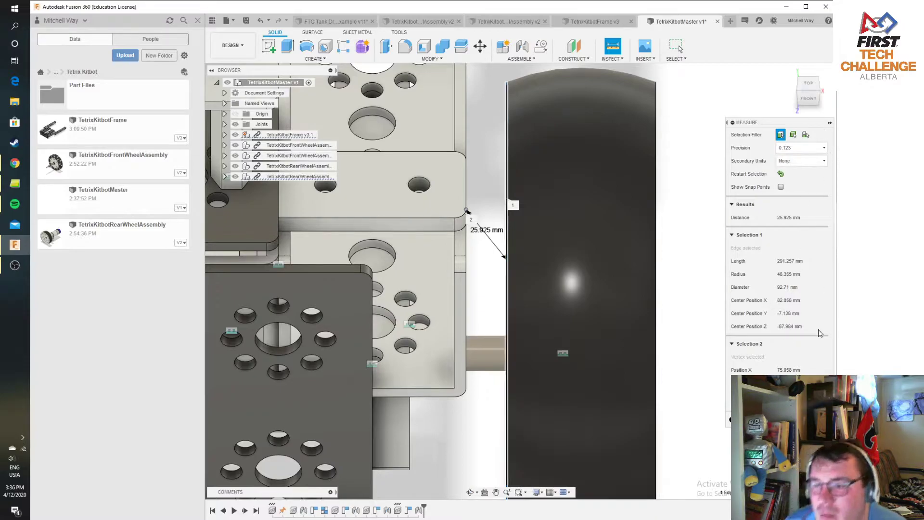
click(679, 47)
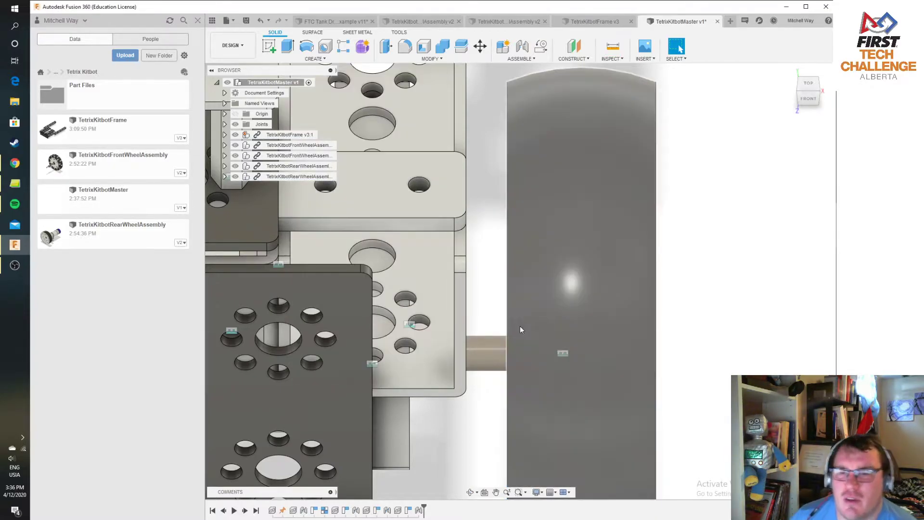
Step: Save the TetrixKitbotMaster design and switch to the TetrixKitbotRearWheelAssembly document
click(246, 20)
key(Return)
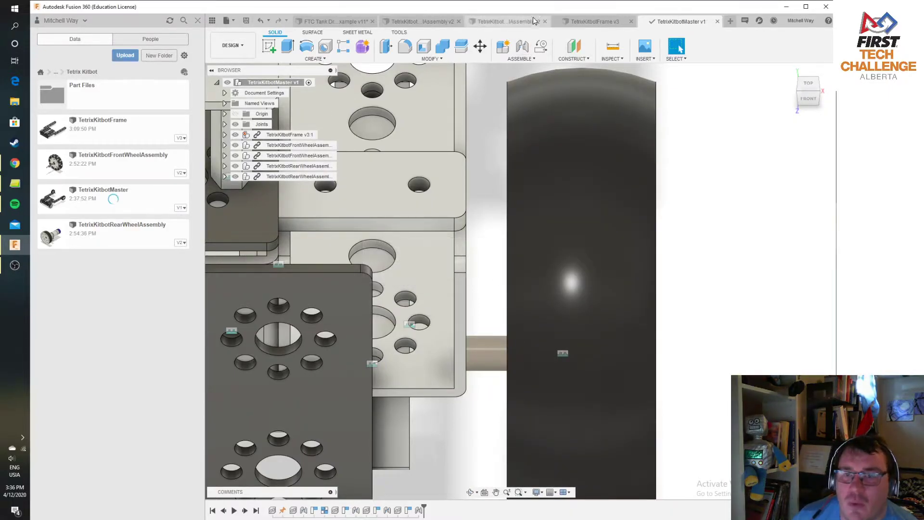
click(428, 22)
click(505, 21)
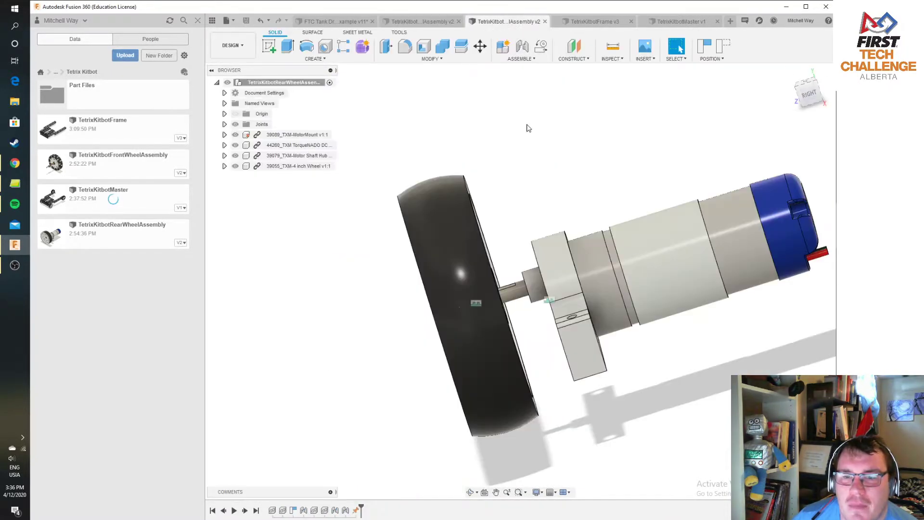
Step: Edit the joint between the TorqueNADO motor and the 4 inch wheel, setting its Z offset to 5 mm
click(475, 304)
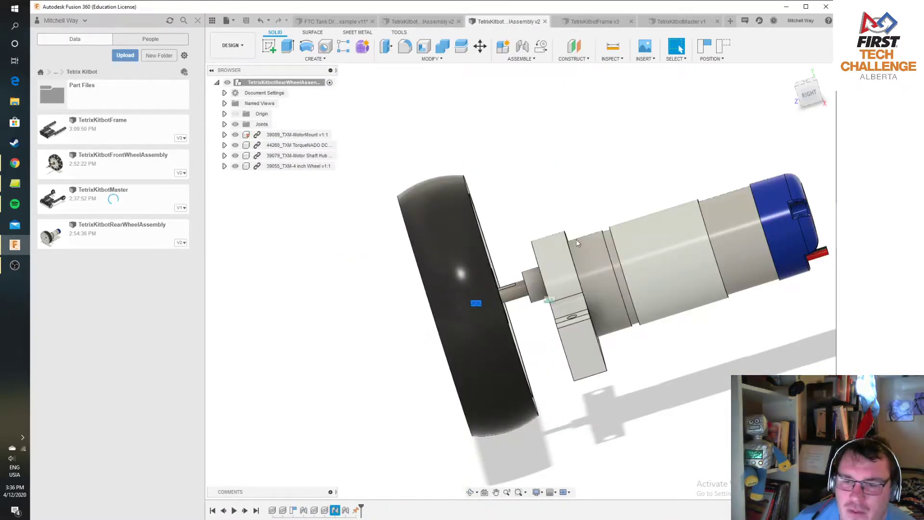
drag(811, 98, 830, 91)
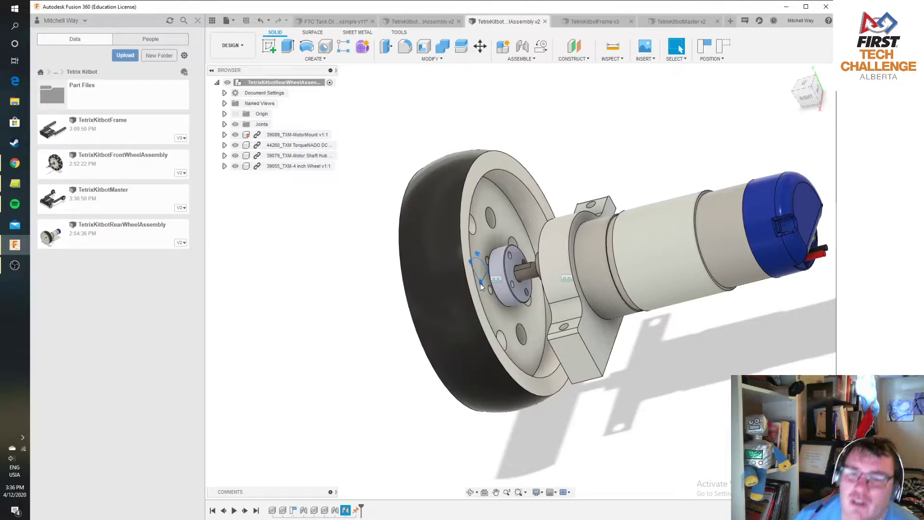
right_click(481, 287)
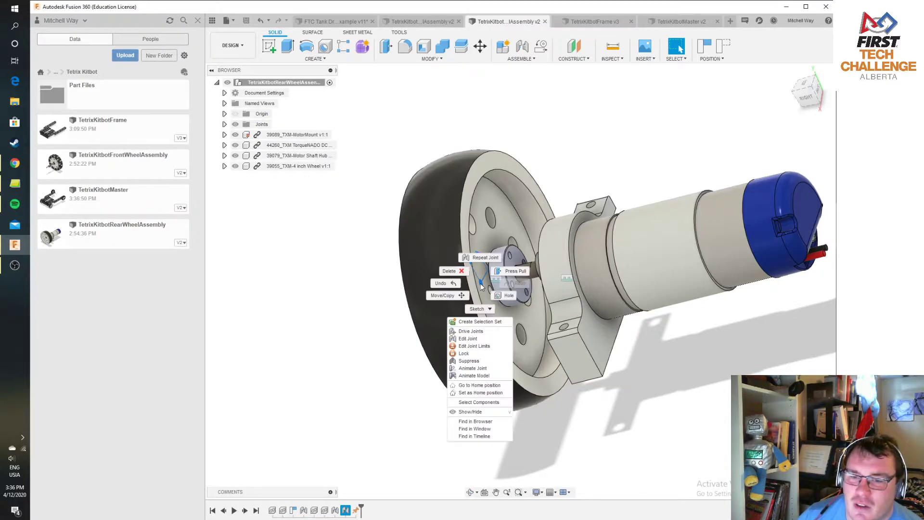
click(468, 339)
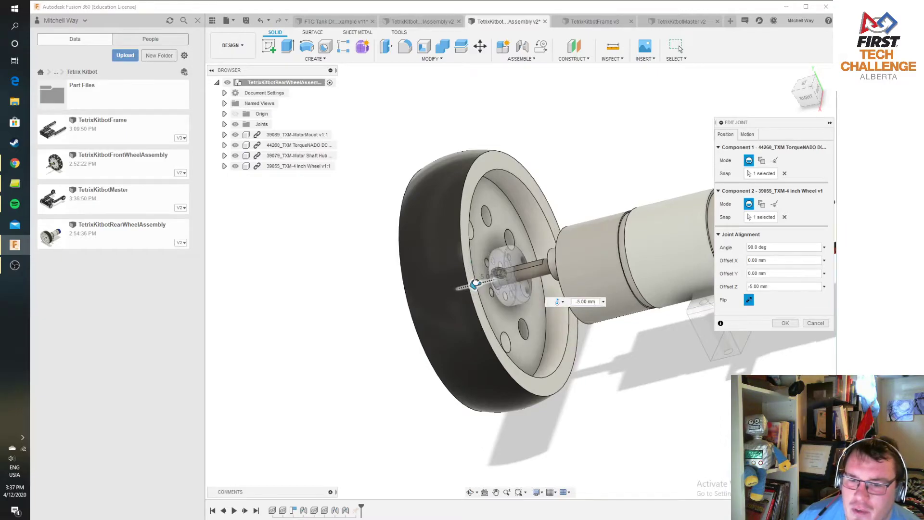
drag(455, 288, 445, 291)
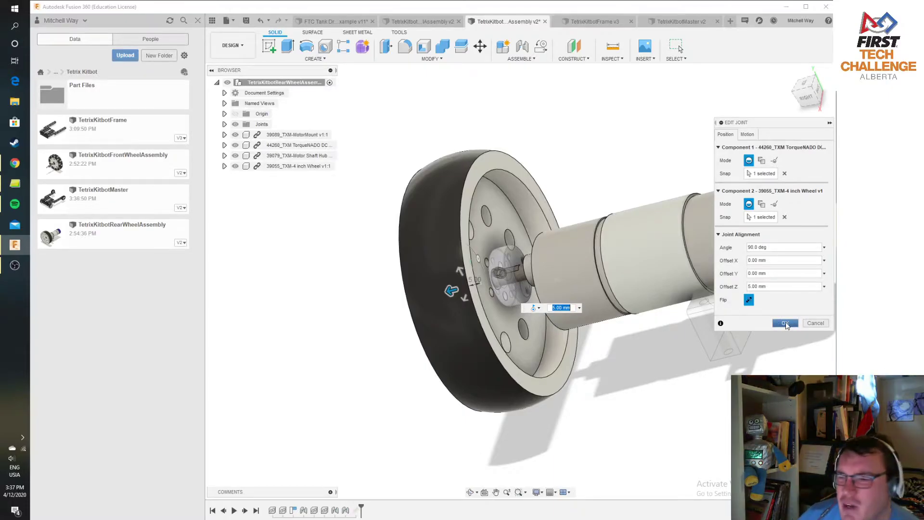
click(785, 323)
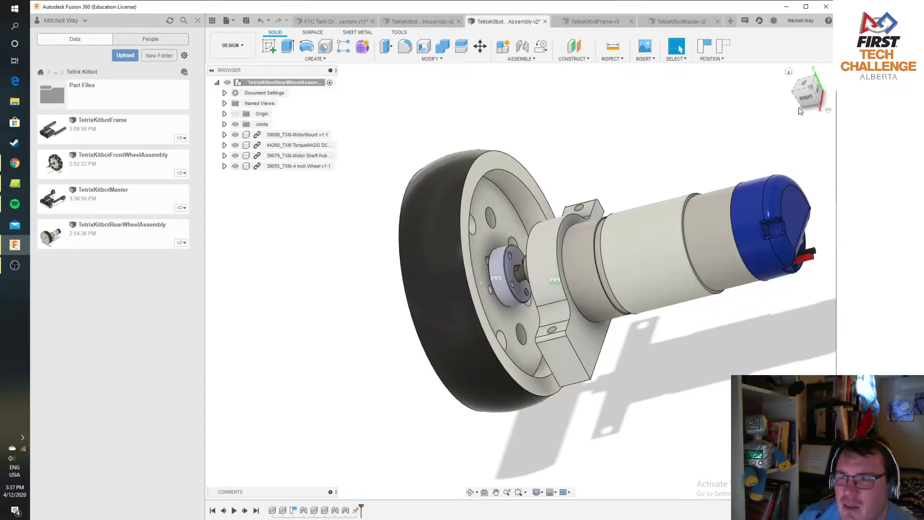
Step: Save the TetrixKitbotRearWheelAssembly design with the version description "User Saved"
click(795, 95)
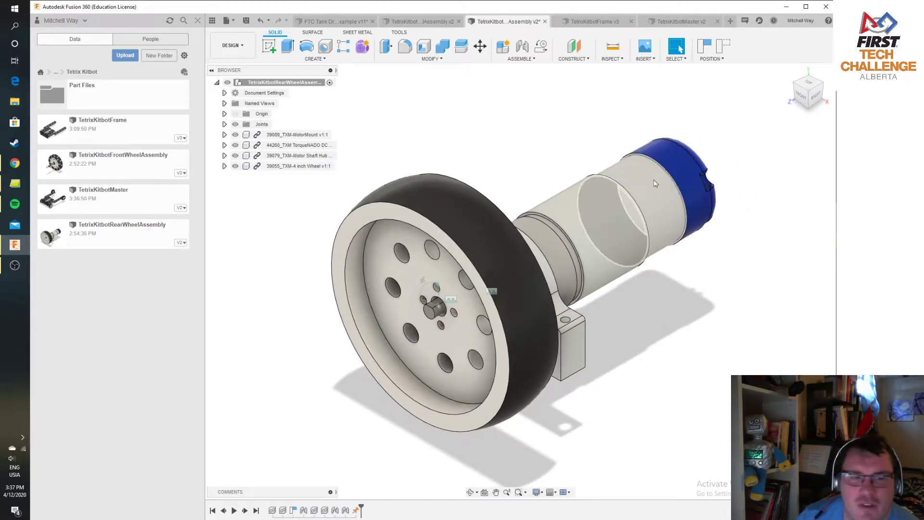
click(247, 21)
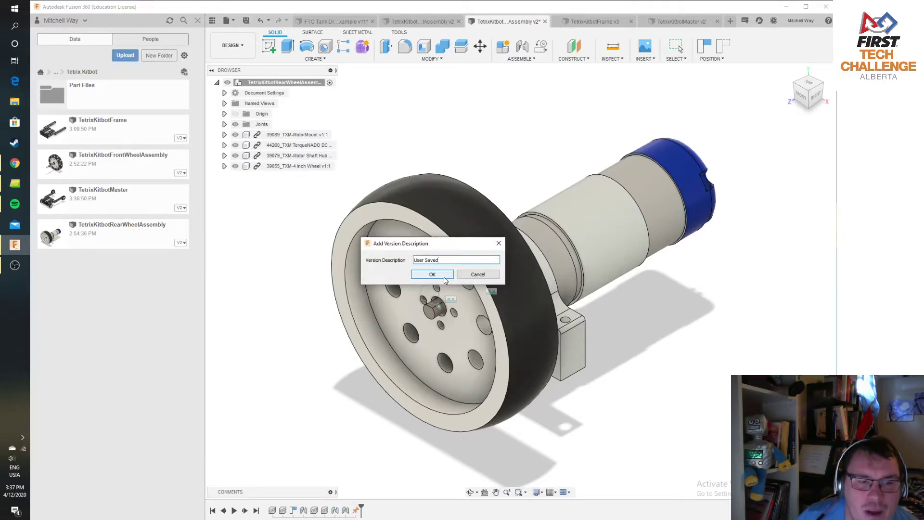
click(443, 277)
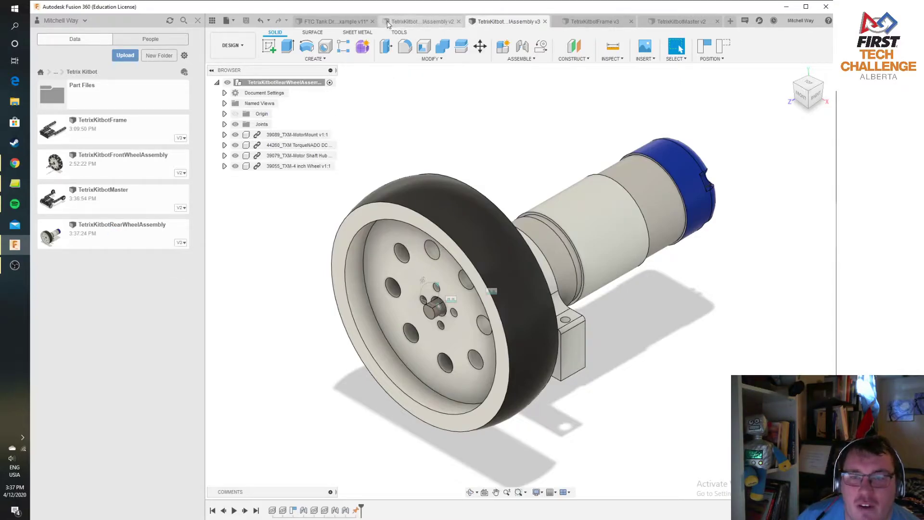
Step: Switch to the TetrixKitbotMaster document and update its out-of-date rear wheel assemblies to the latest version
click(681, 21)
scroll(527, 273, down, 5)
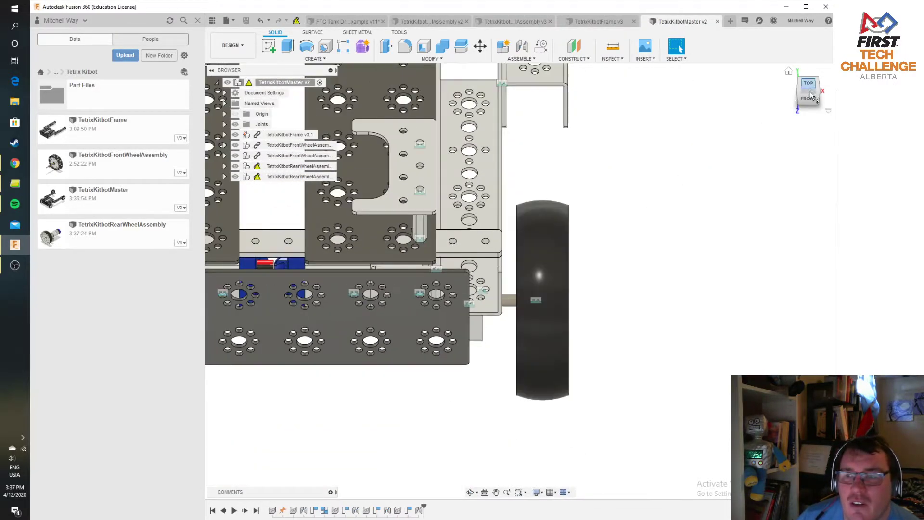
click(818, 95)
scroll(607, 340, up, 2)
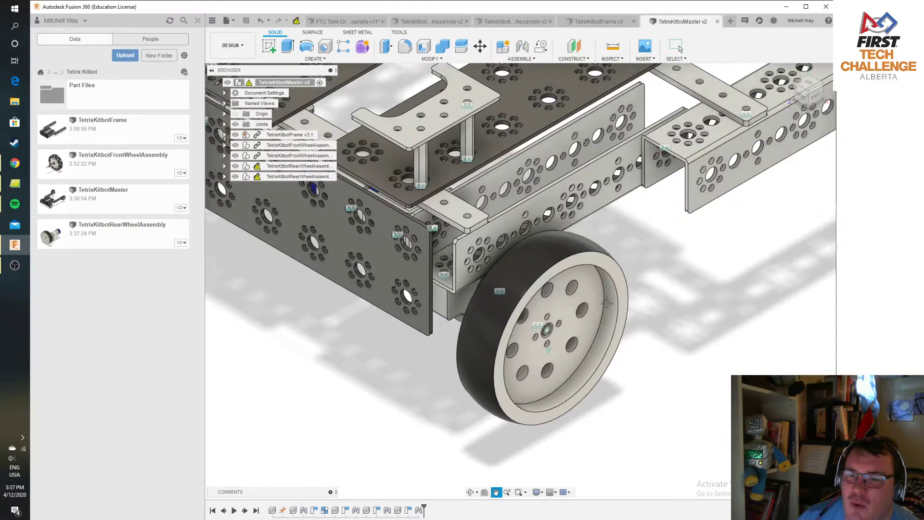
click(803, 93)
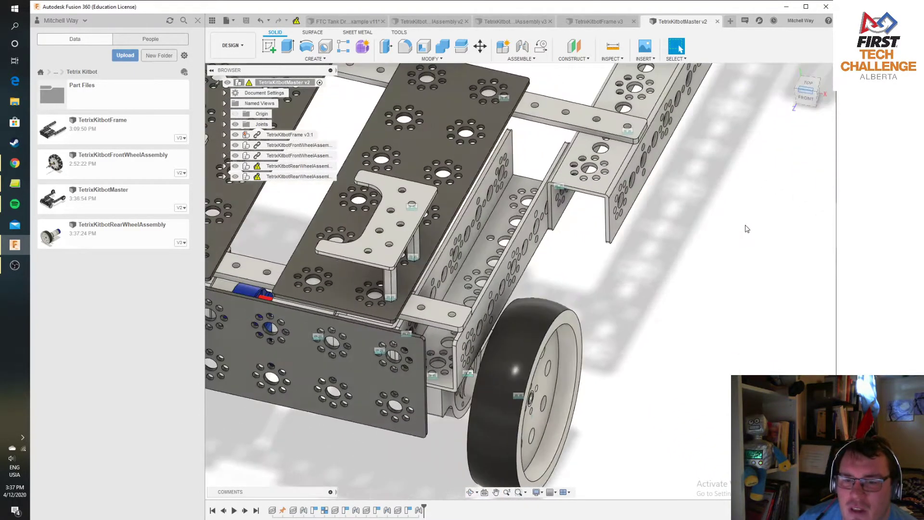
scroll(502, 331, up, 2)
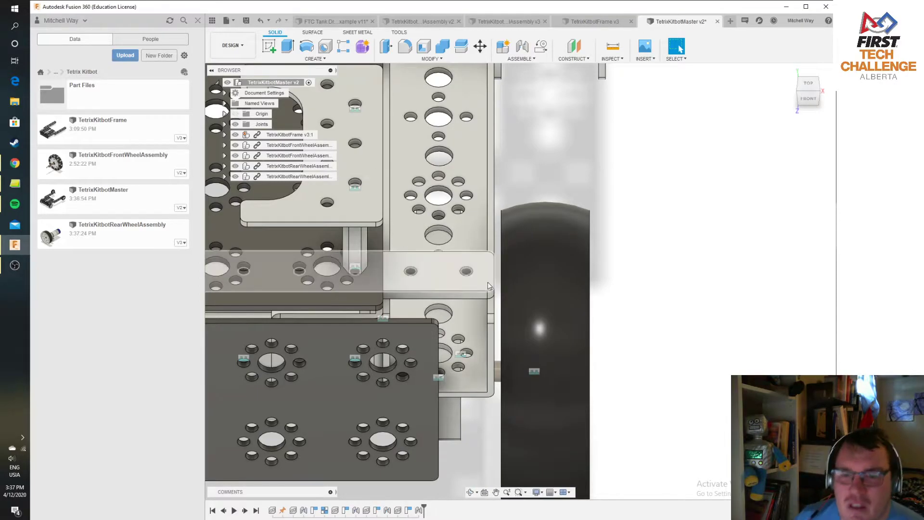
Step: Examine the assembled drivetrain from the front, the wheel sides and underneath, checking wheel placement and the space between the two rear motors
middle_drag(232, 362, 278, 303)
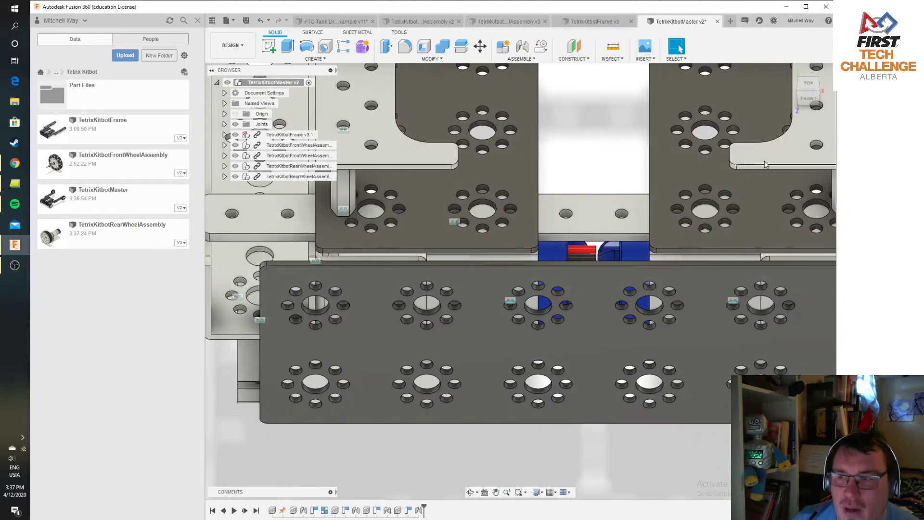
drag(819, 91, 756, 160)
scroll(725, 281, down, 5)
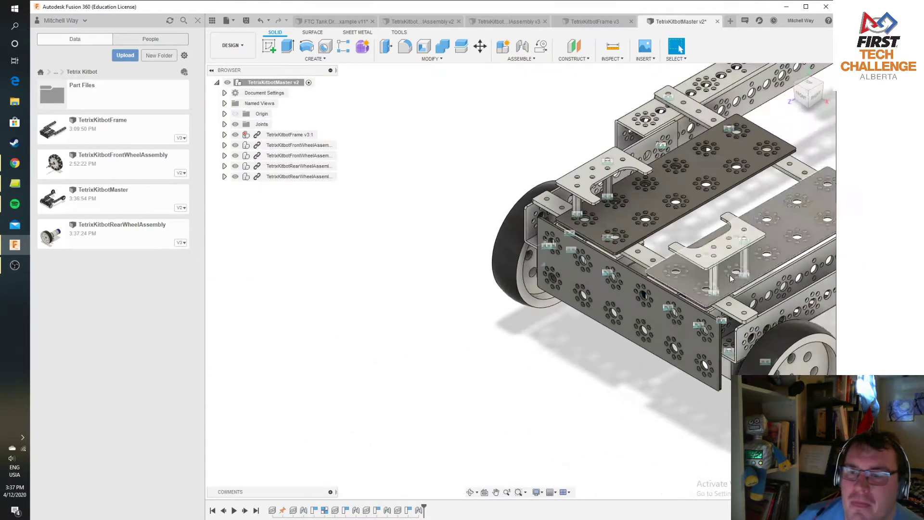
middle_drag(726, 281, 466, 341)
scroll(556, 280, down, 2)
scroll(555, 280, down, 3)
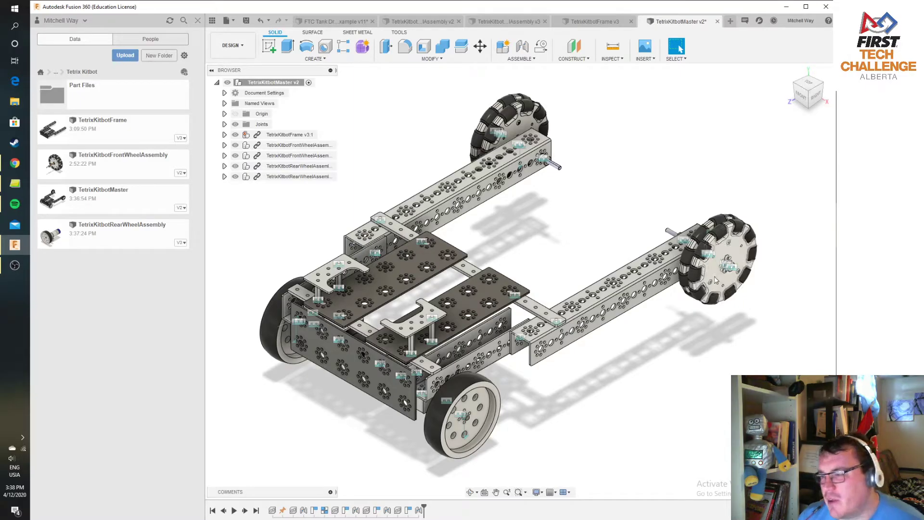
click(823, 88)
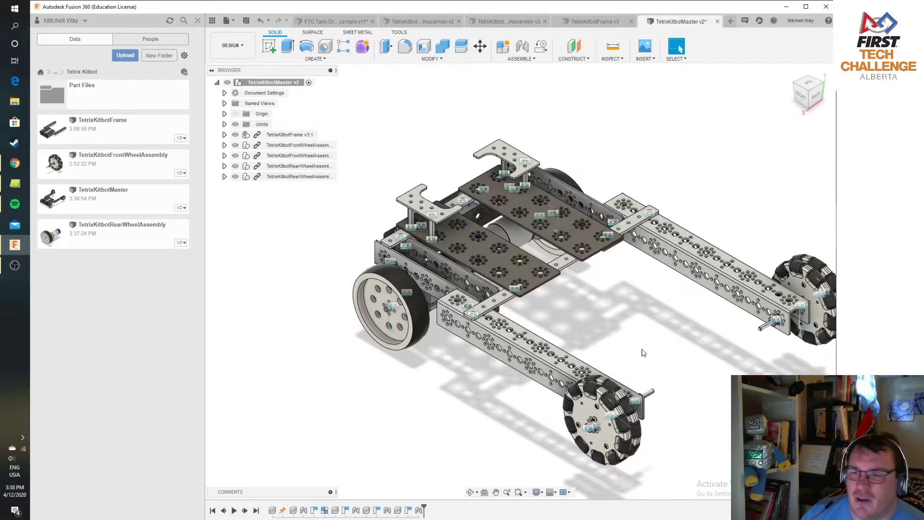
middle_drag(722, 355, 608, 324)
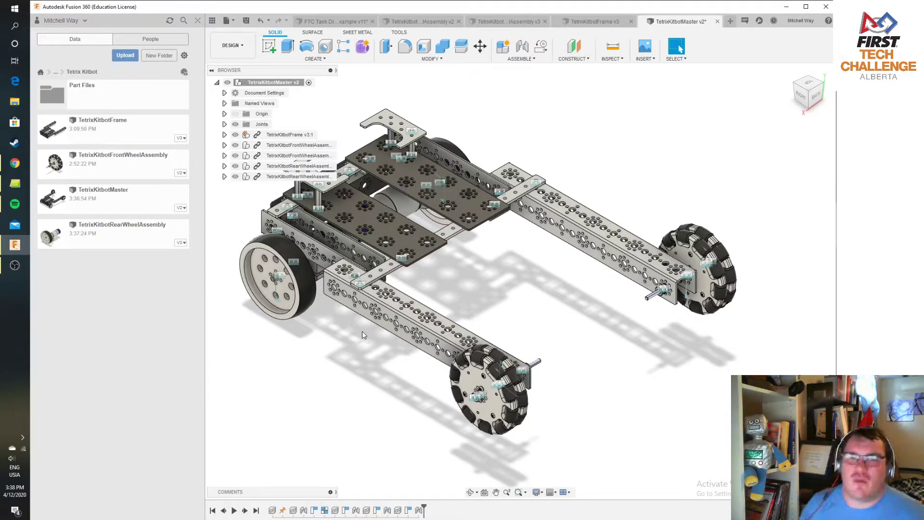
middle_drag(479, 302, 556, 310)
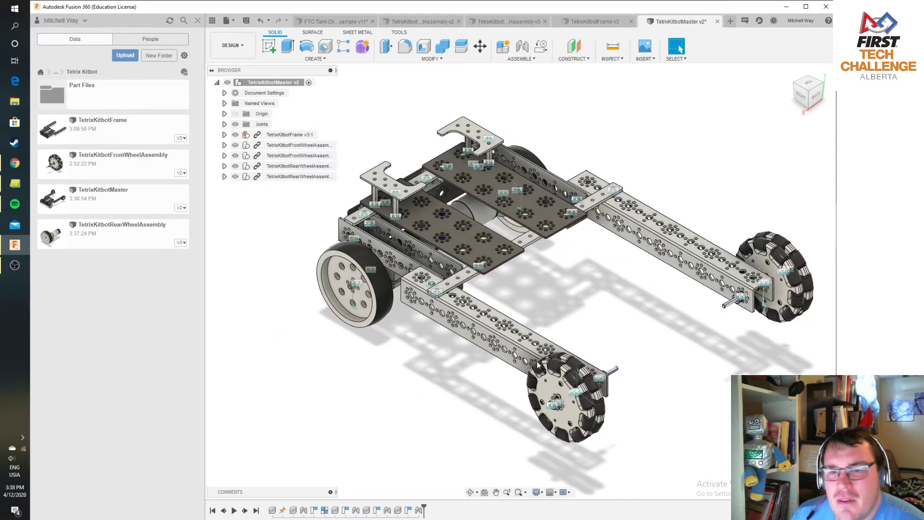
click(798, 89)
drag(816, 89, 826, 70)
mouse_move(400, 282)
middle_down()
mouse_move(505, 296)
mouse_move(578, 270)
middle_up()
scroll(528, 283, up, 5)
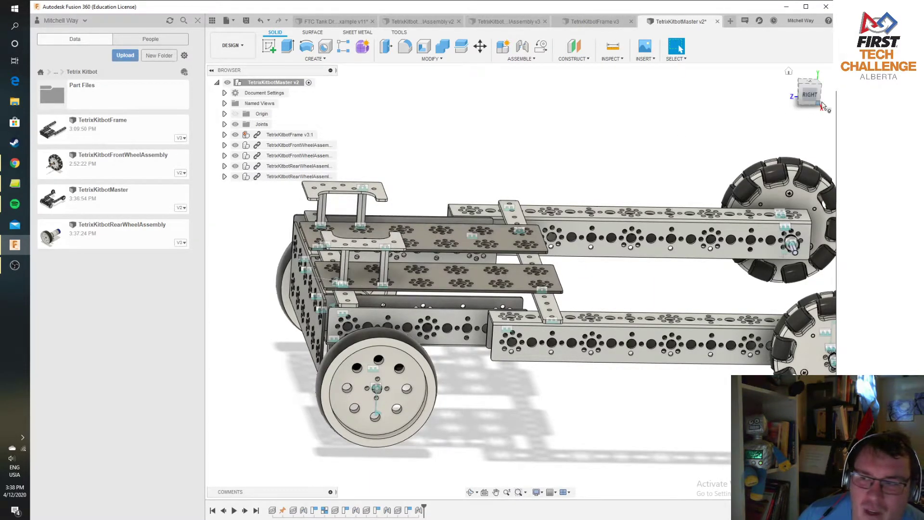
shift+middle_drag(351, 247, 363, 285)
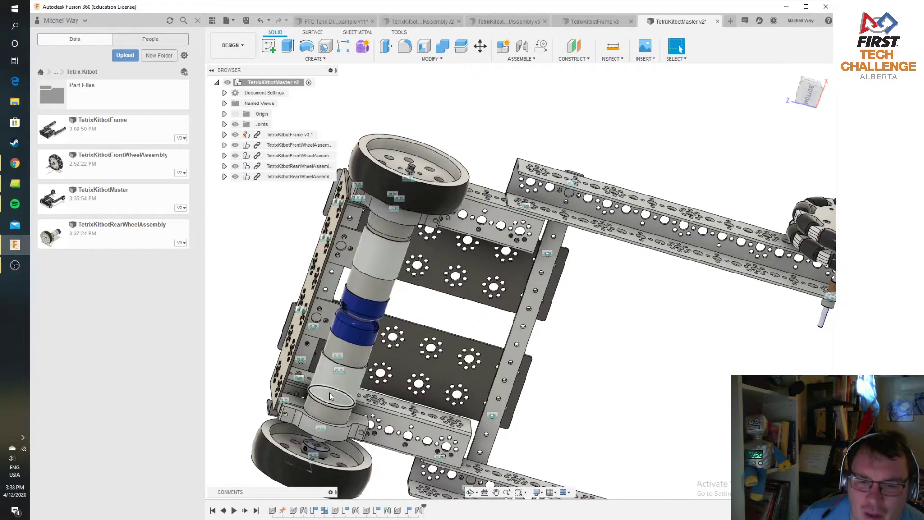
mouse_move(809, 95)
mouse_down()
mouse_move(794, 168)
mouse_move(775, 197)
mouse_up()
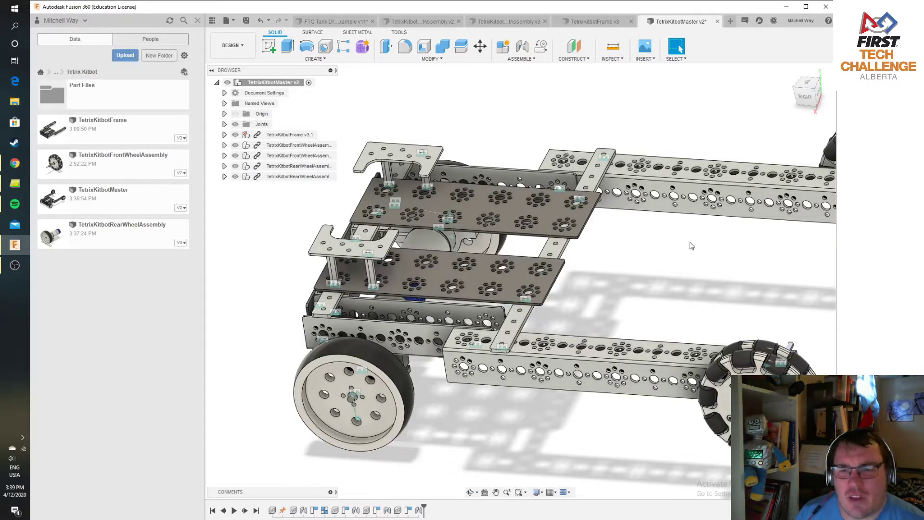
Step: Save the TetrixKitbotMaster design with the version description "User Saved"
click(248, 23)
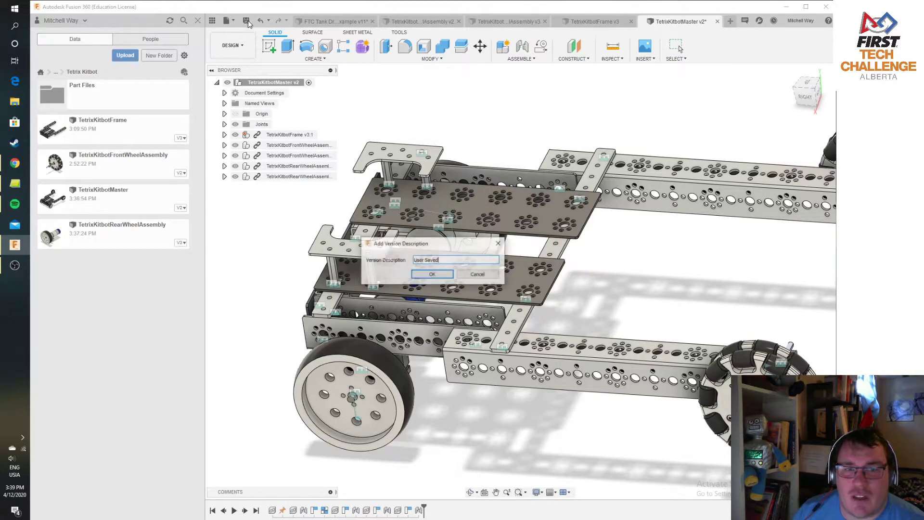
click(439, 274)
middle_drag(472, 216, 536, 291)
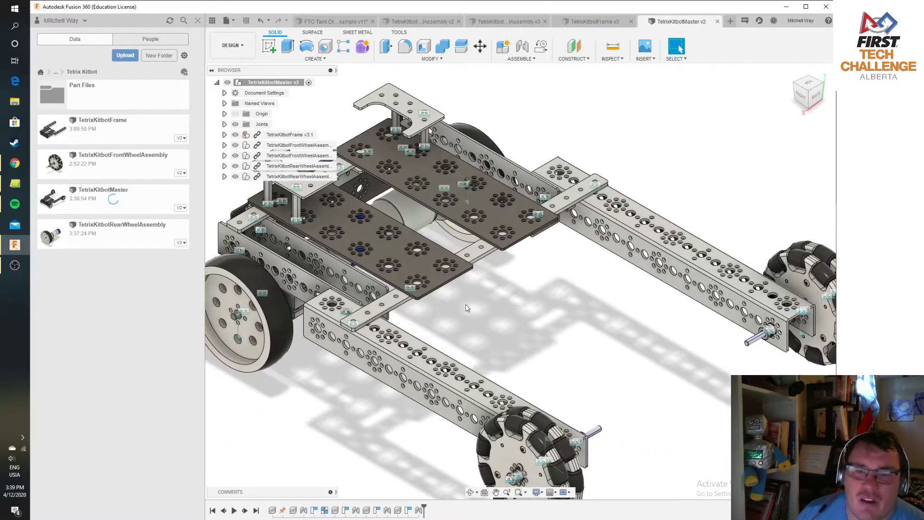
scroll(471, 311, down, 1)
middle_drag(487, 323, 503, 310)
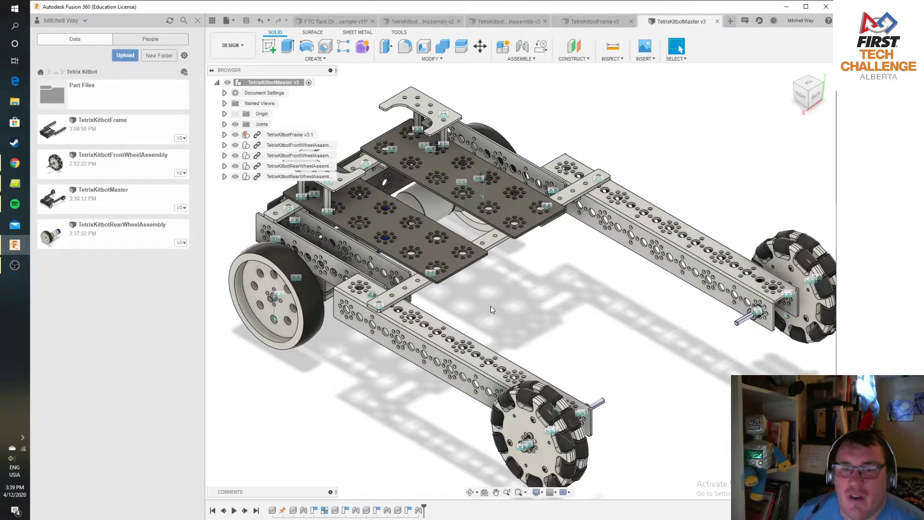
Step: Turn on a public share link for TetrixKitbotMaster with downloading allowed, and copy the link
right_click(103, 200)
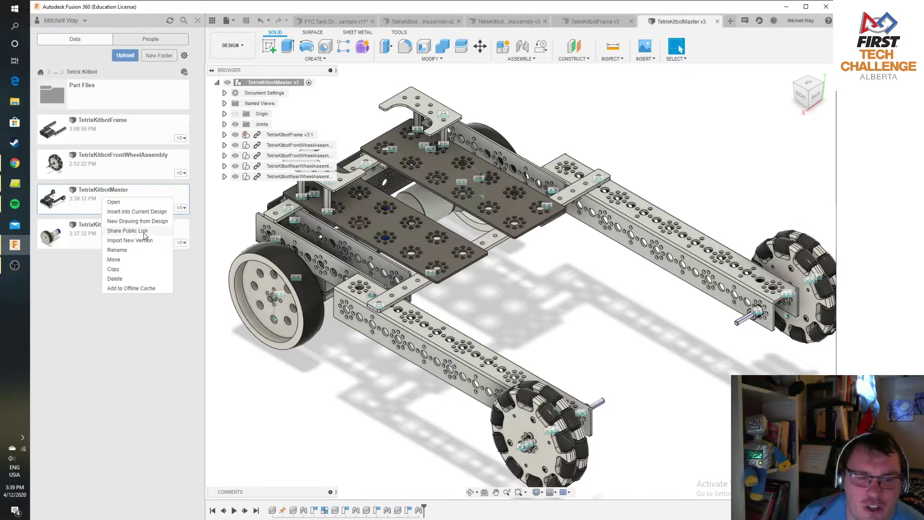
click(144, 232)
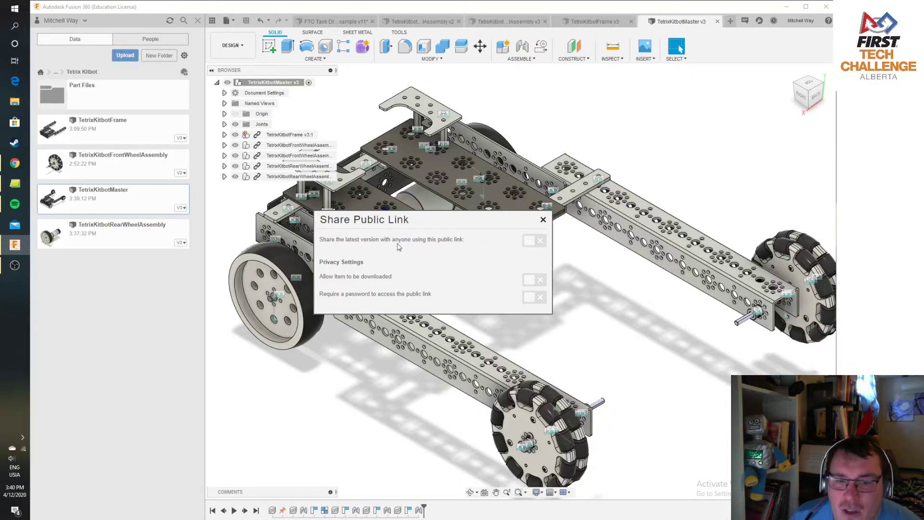
click(534, 241)
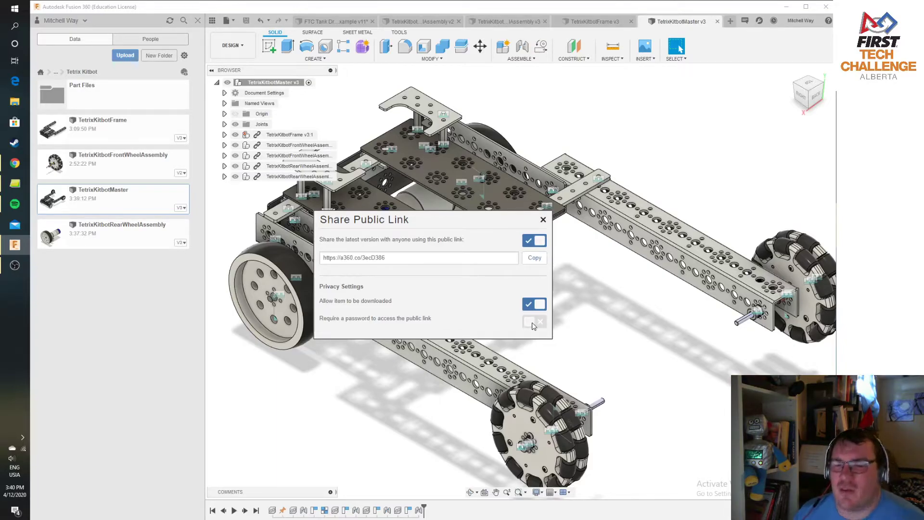
triple_click(426, 265)
key(ctrl+c)
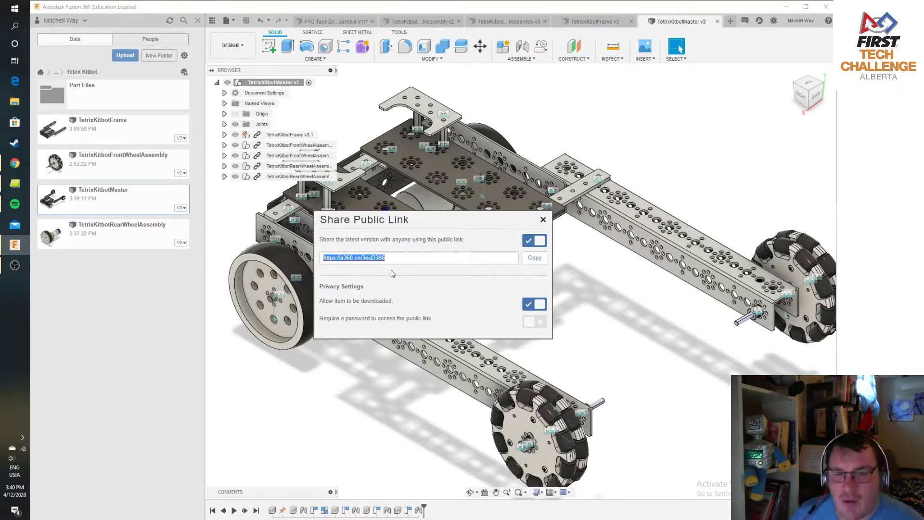
Step: Switch to Chrome, go through FTC 2020 CAD Challenges to the Challenge 03 - Simple Drivetrain folder, and bring up the Drive Base Files Links sheet
key(alt+Tab)
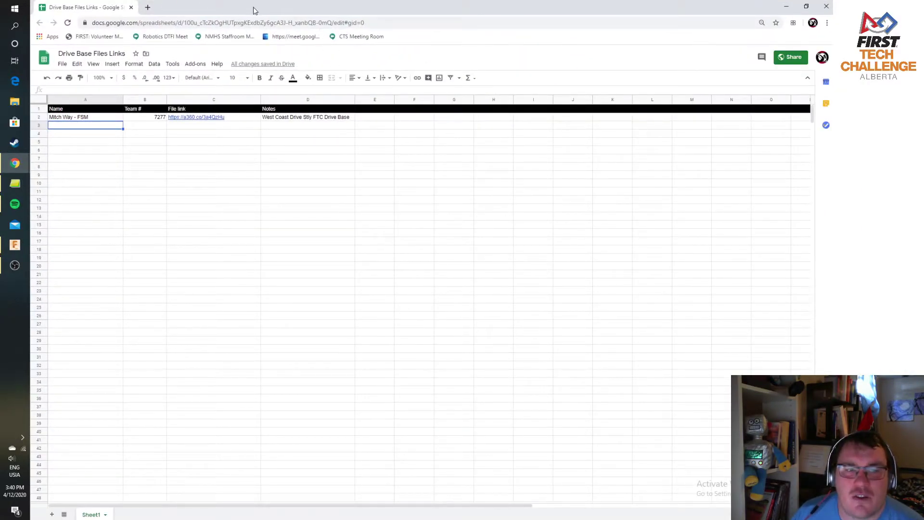
key(alt+Tab)
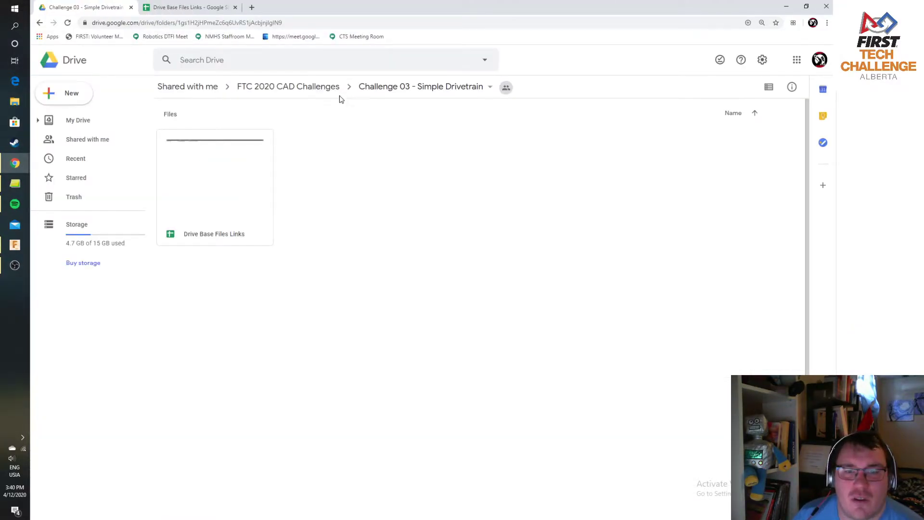
click(275, 89)
click(477, 150)
double_click(476, 151)
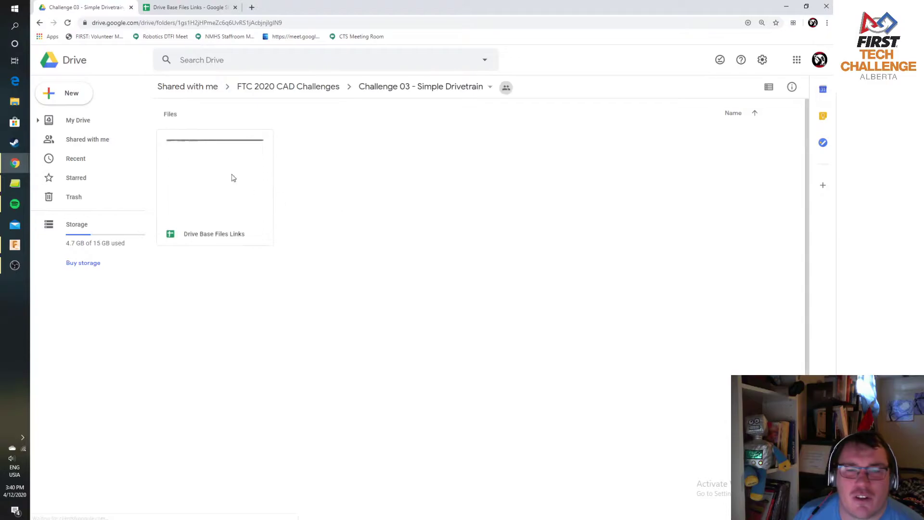
click(166, 8)
Step: Enter the submitter's name and team number 7277 in row 3 of the sheet
double_click(77, 126)
text(Mitch Way - FSM)
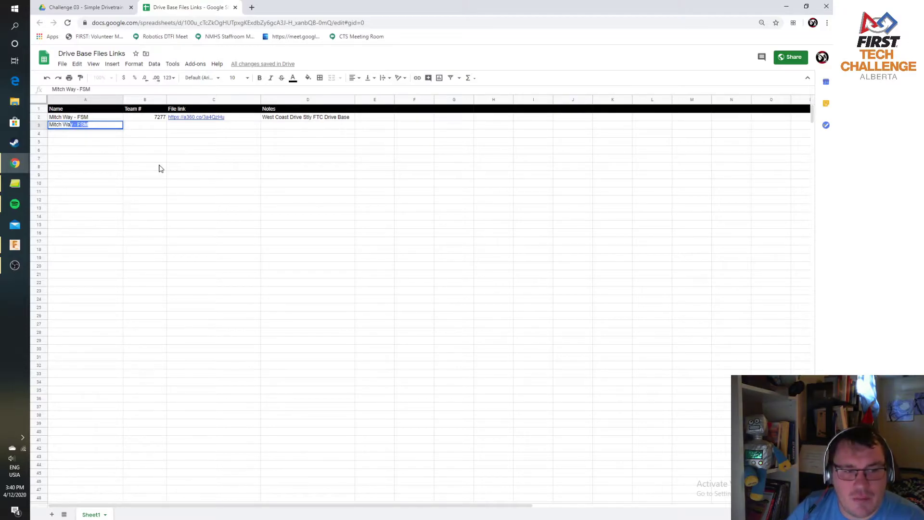
key(Return)
key(Right)
key(Up)
text(7277)
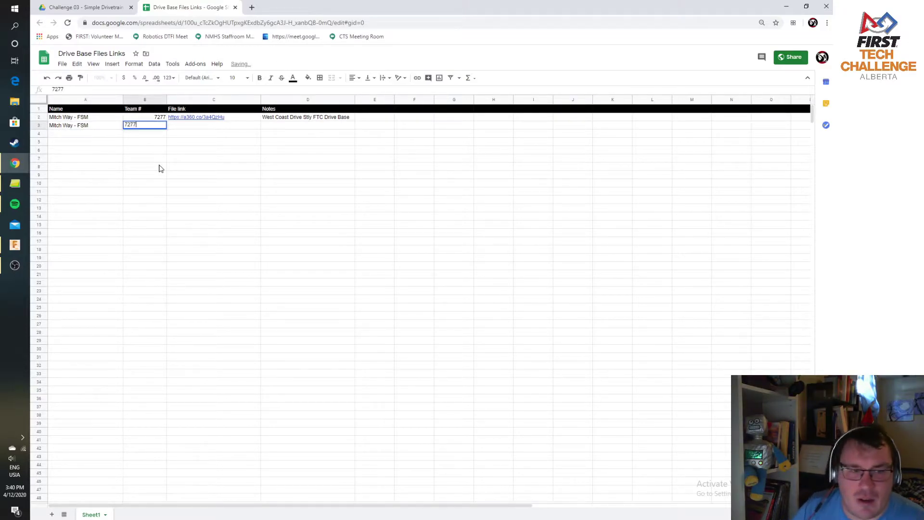
Step: Prefix the team numbers in rows 2 and 3 with FRC so both read "FRC 7277"
click(150, 118)
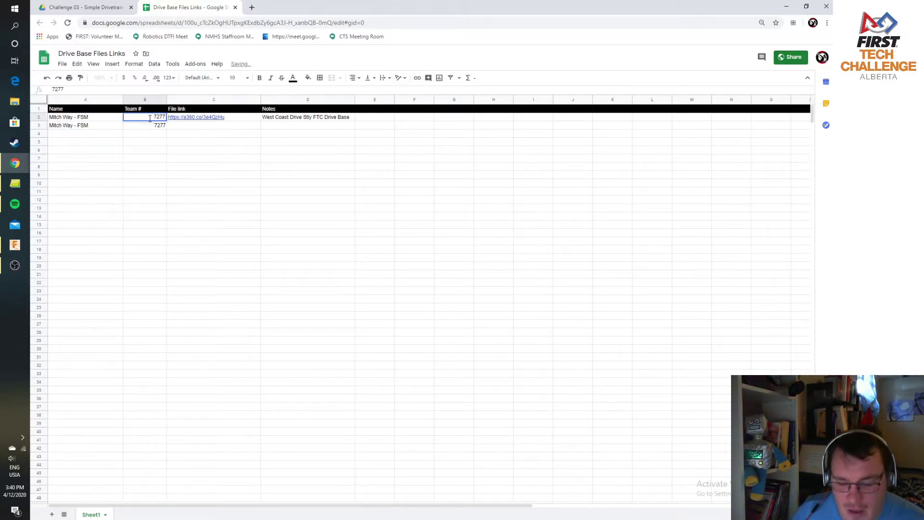
text(FRC)
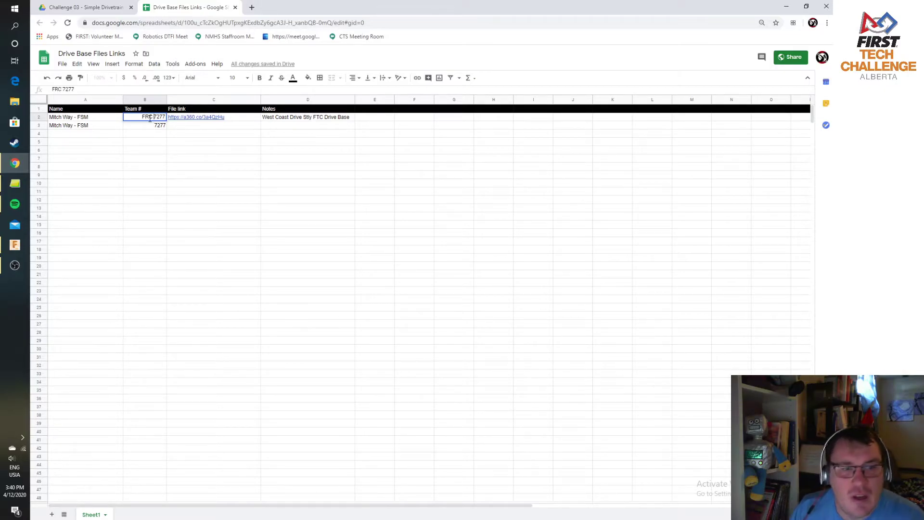
click(158, 127)
key(F2)
key(Home)
text(FRC)
key(Return)
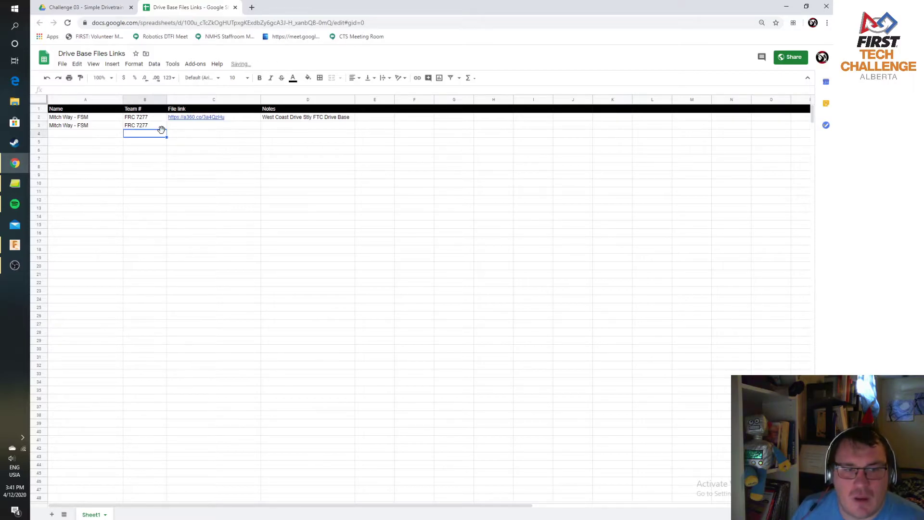
Step: Paste the copied share link into row 3's File link cell, enter the note "Tetrix Kitbot Chassis", and return to Fusion 360
click(212, 118)
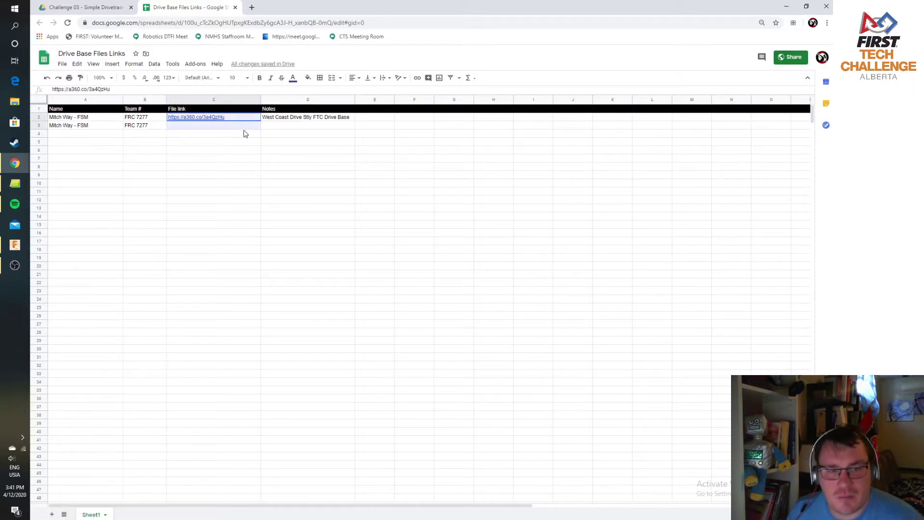
click(239, 136)
click(215, 127)
key(ctrl+v)
click(320, 128)
text(Tetrix Kitbot C)
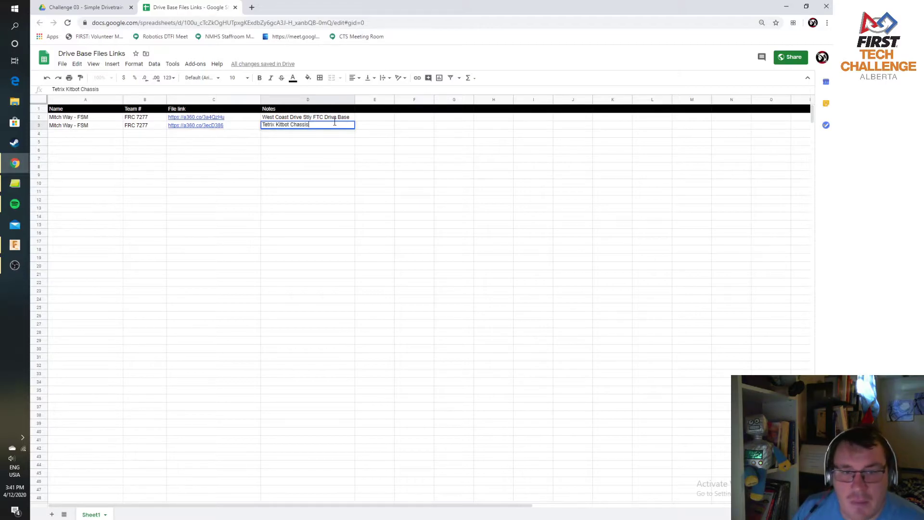
key(Return)
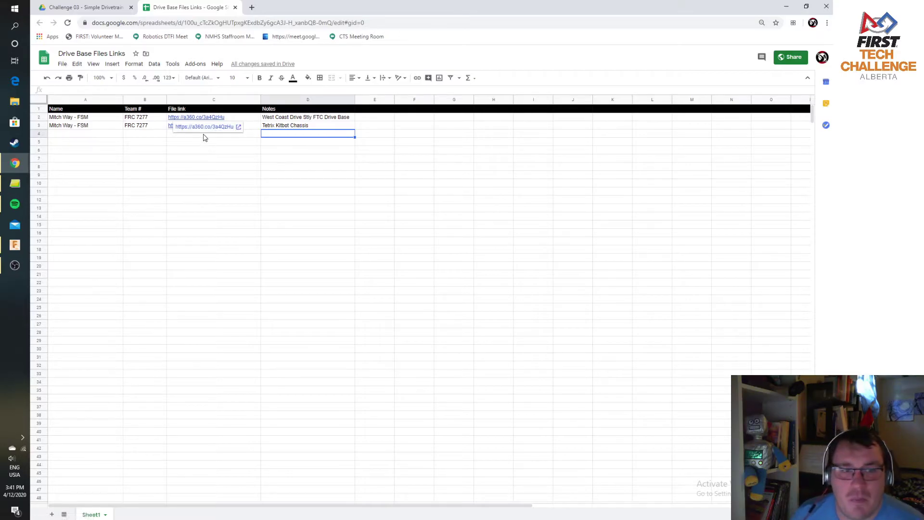
click(786, 6)
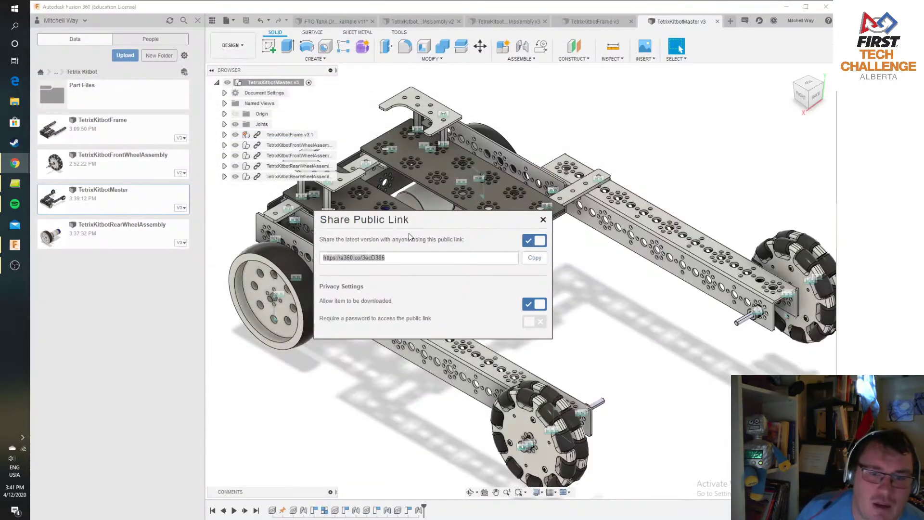
Step: Close the public link sharing dialog and switch to the FTC Tank Drive Example design
click(543, 220)
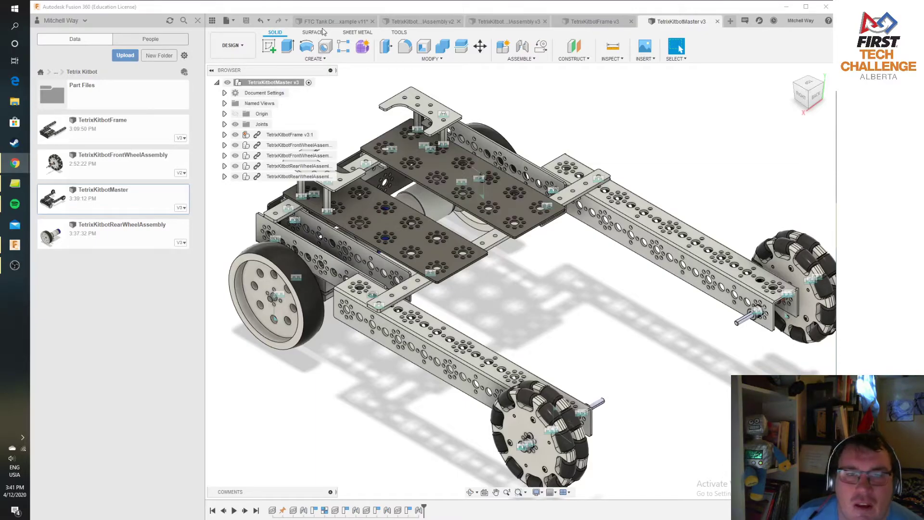
click(335, 22)
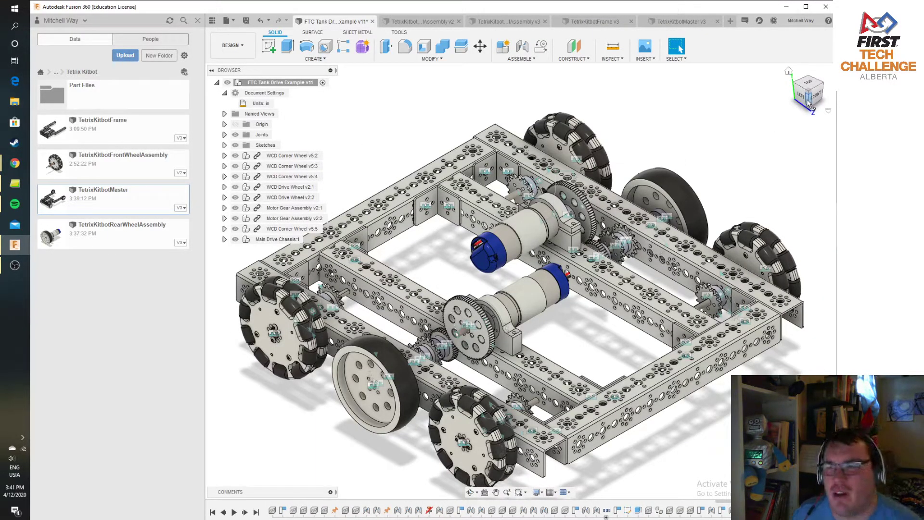
mouse_move(805, 100)
mouse_down()
mouse_move(786, 77)
mouse_move(820, 102)
mouse_up()
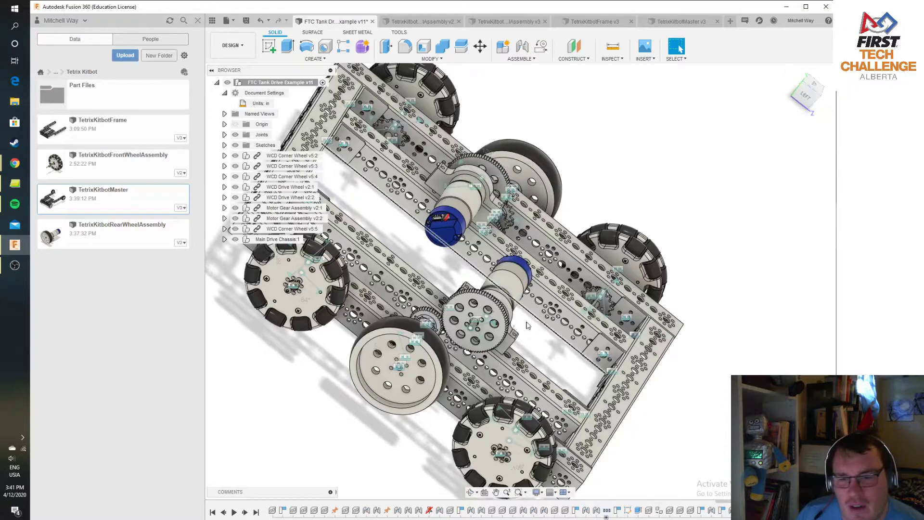
Step: Turn the near motor gear to demonstrate its linked motion, and examine the gear and sprocket layout from above
mouse_move(500, 323)
mouse_down()
mouse_move(499, 309)
mouse_move(507, 316)
mouse_up()
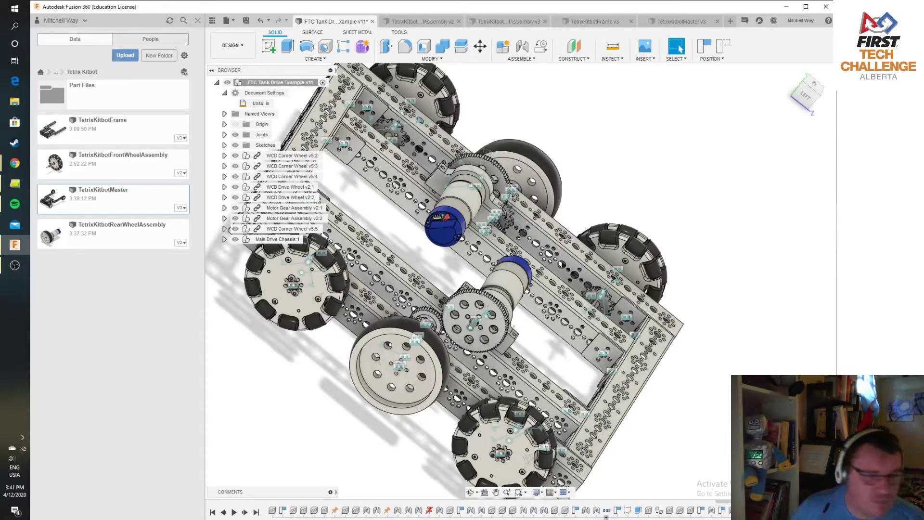
click(820, 98)
click(820, 97)
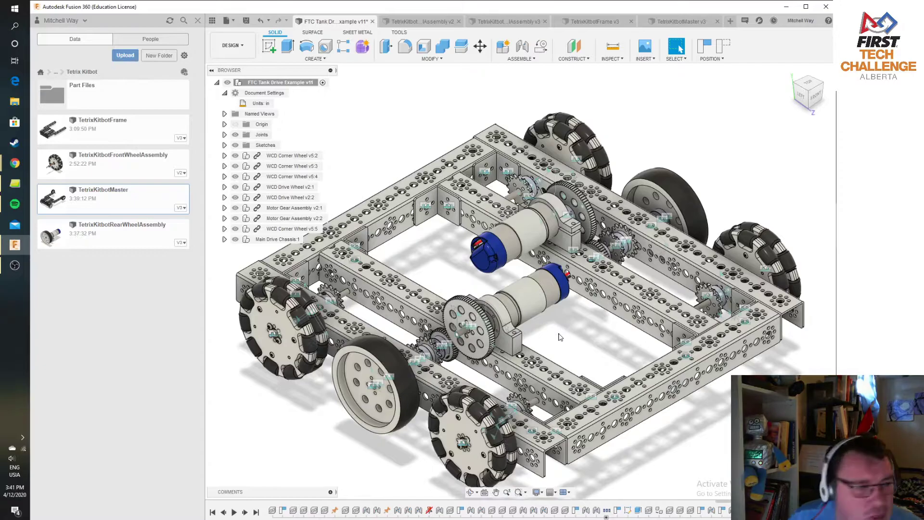
drag(479, 319, 460, 349)
click(817, 87)
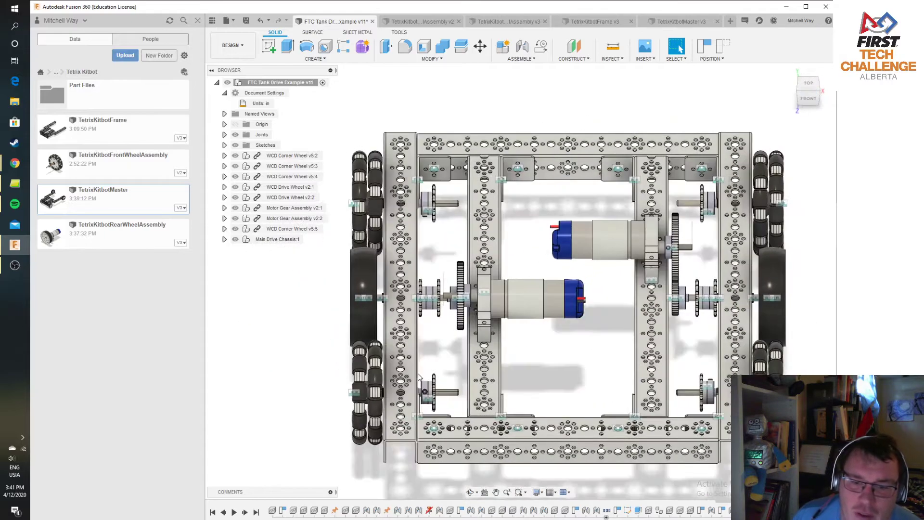
scroll(422, 369, up, 5)
middle_drag(456, 368, 484, 397)
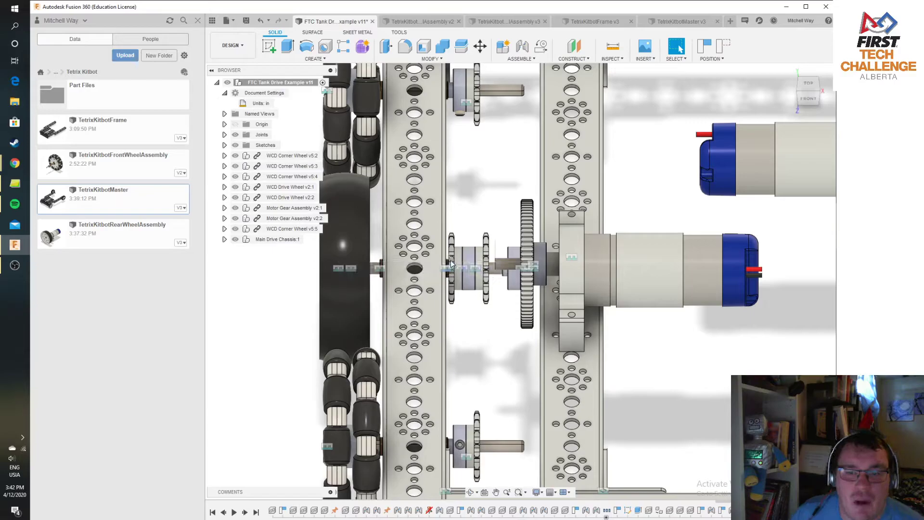
click(801, 97)
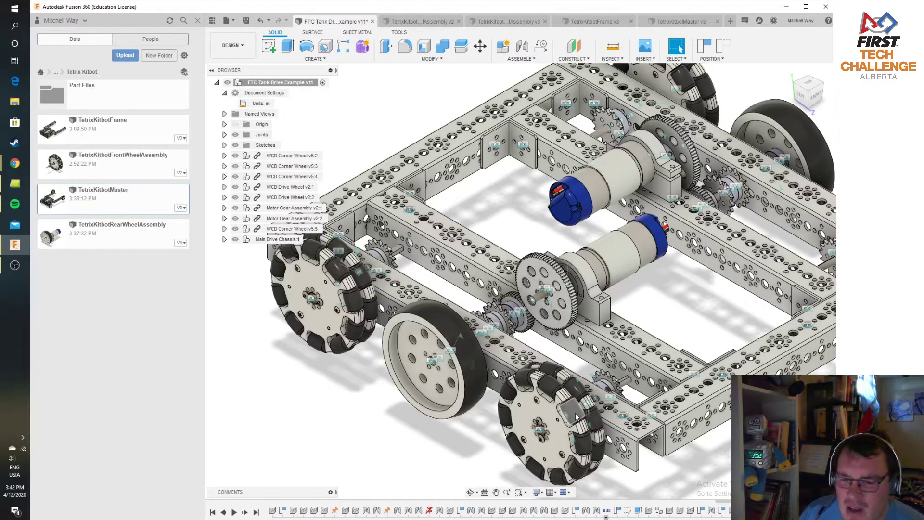
scroll(701, 312, down, 5)
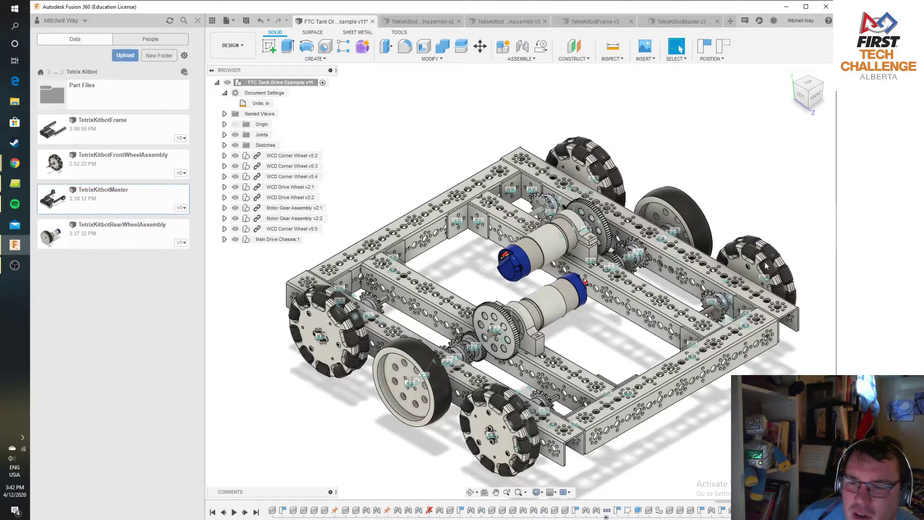
Step: Try rotating the rear corner wheel, near drive wheel and large motor gear to see which parts move together
drag(586, 153, 610, 165)
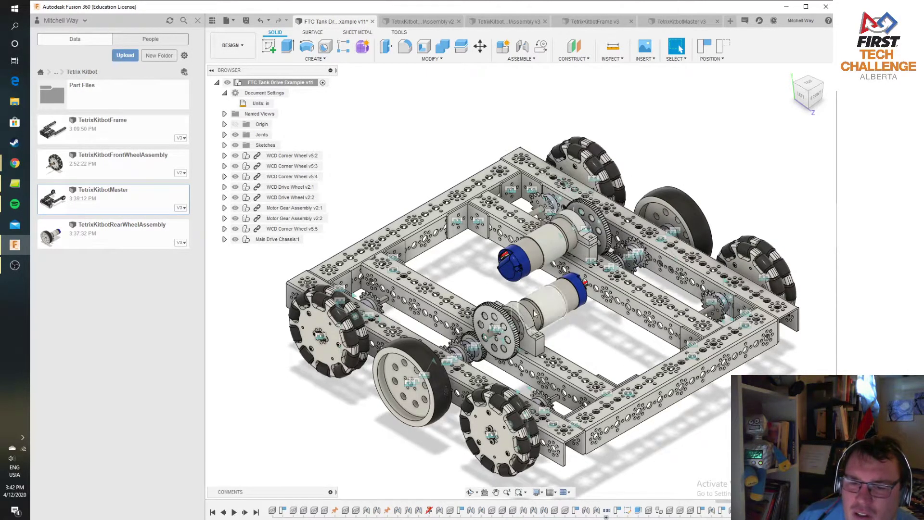
drag(426, 364, 504, 326)
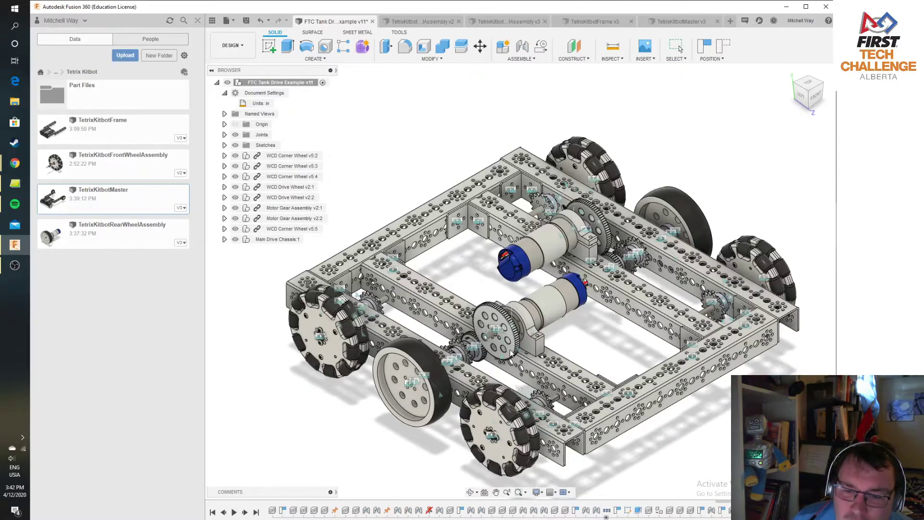
scroll(488, 355, up, 5)
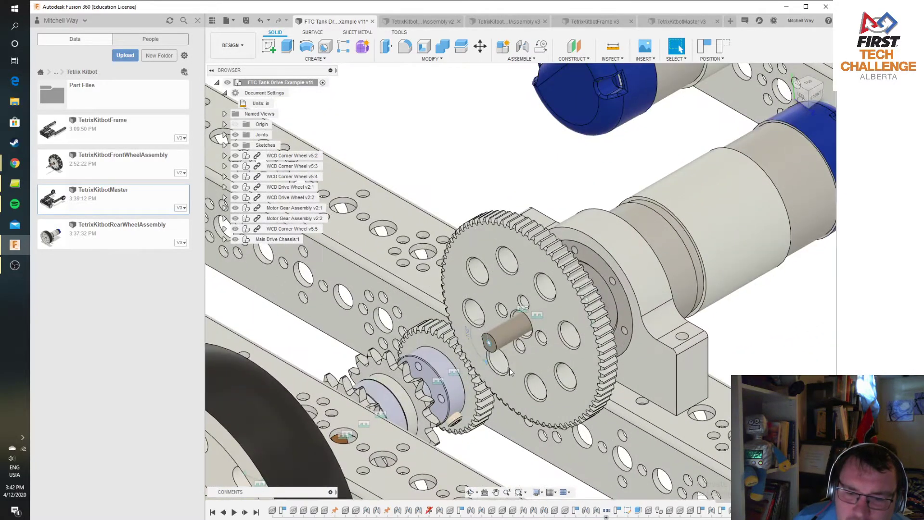
scroll(513, 390, up, 3)
drag(508, 390, 492, 360)
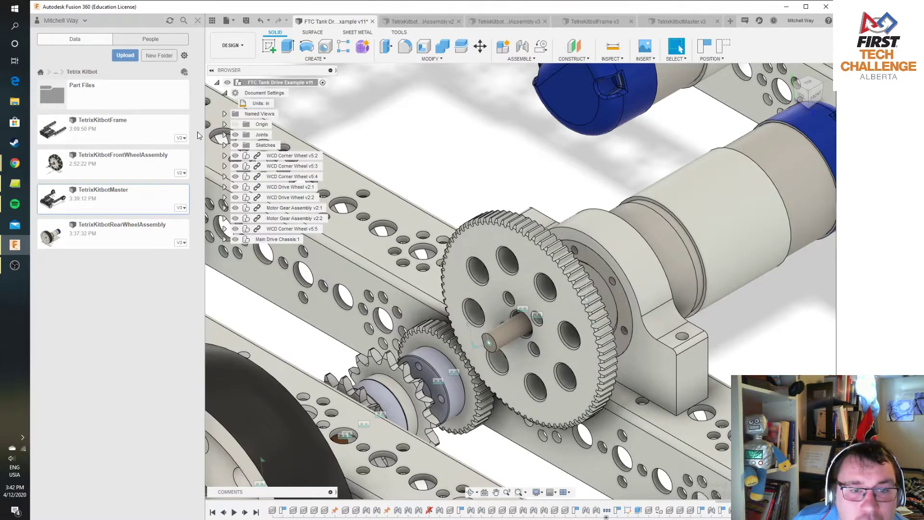
Step: Open Motion Link 63 from the design's joints to inspect its Rev2 and Rev41 rotation angles, and accept its settings
click(225, 135)
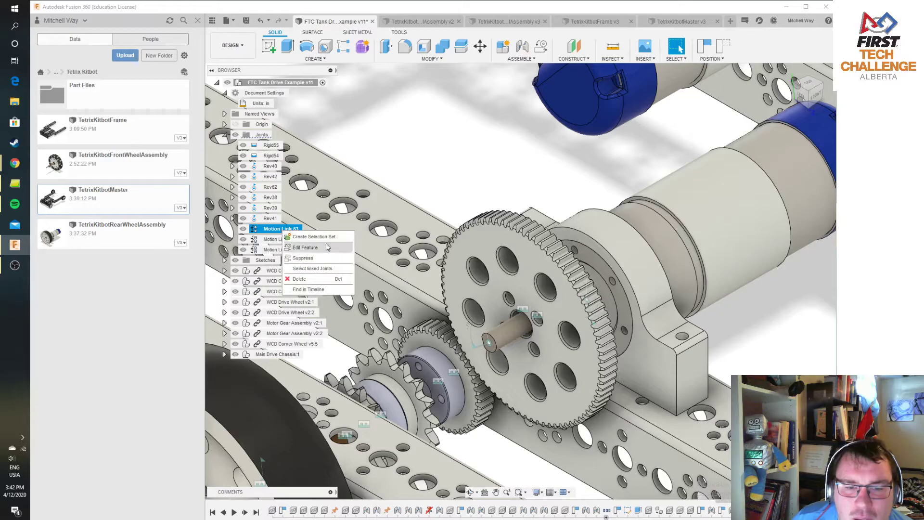
click(327, 248)
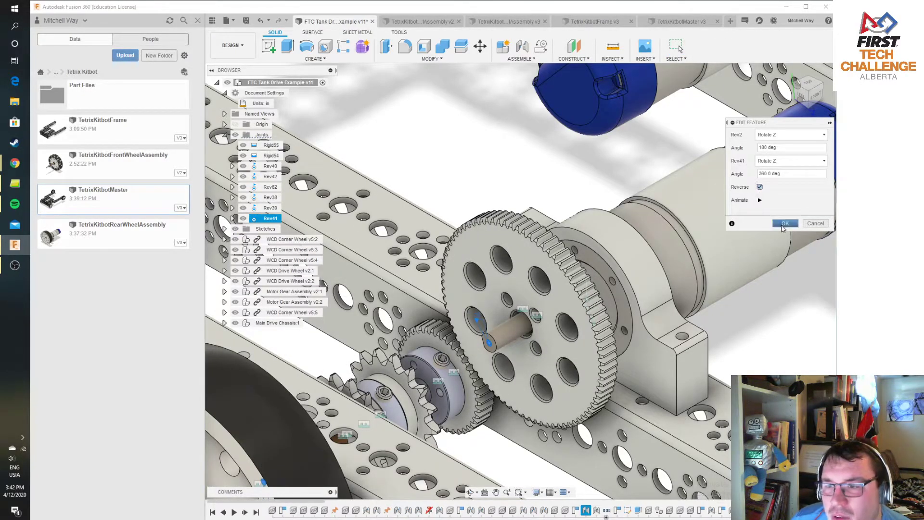
click(783, 225)
Step: Rotate the large motor gear and the small driven gear back and forth to test the inspected motion link
drag(452, 295, 446, 313)
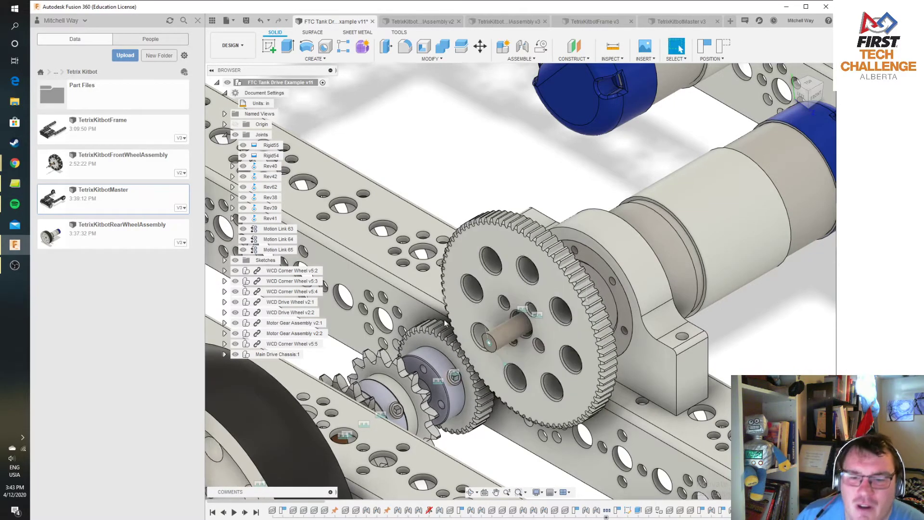
drag(443, 350, 411, 339)
drag(454, 290, 466, 379)
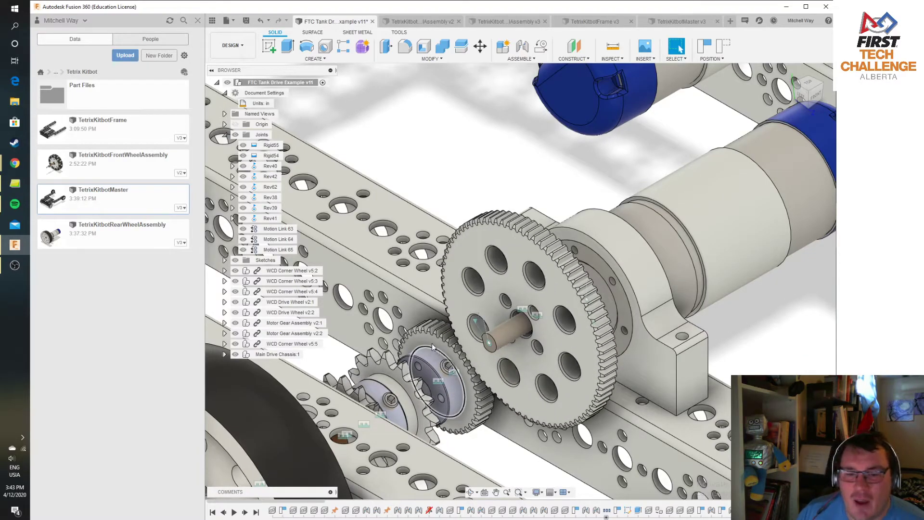
drag(432, 346, 452, 403)
scroll(452, 403, down, 5)
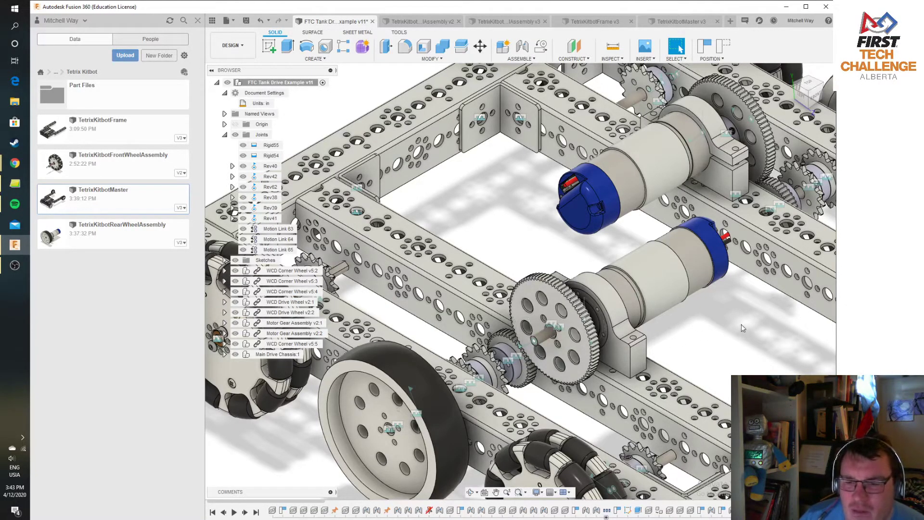
Step: On the opposite side of the chassis, rotate the large motor gear and the small driven gear separately to check their linkage
middle_drag(776, 331, 502, 356)
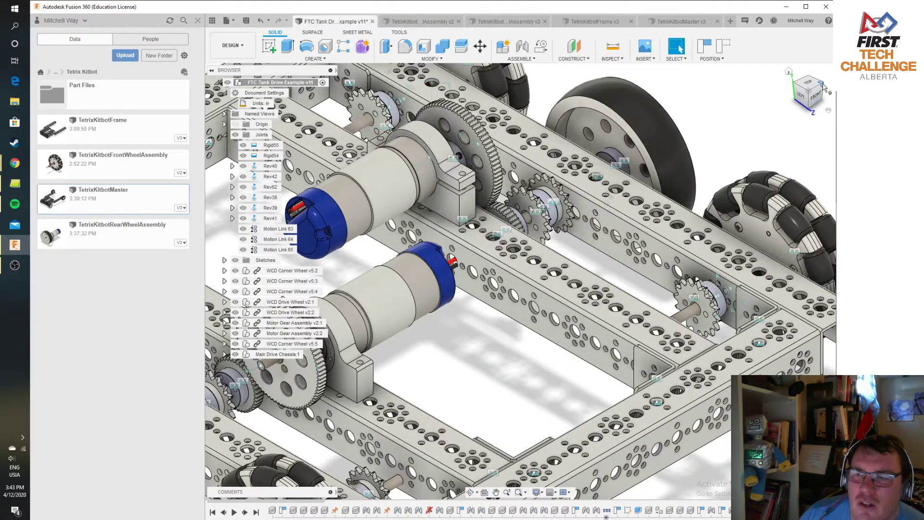
click(822, 84)
middle_drag(816, 380, 449, 354)
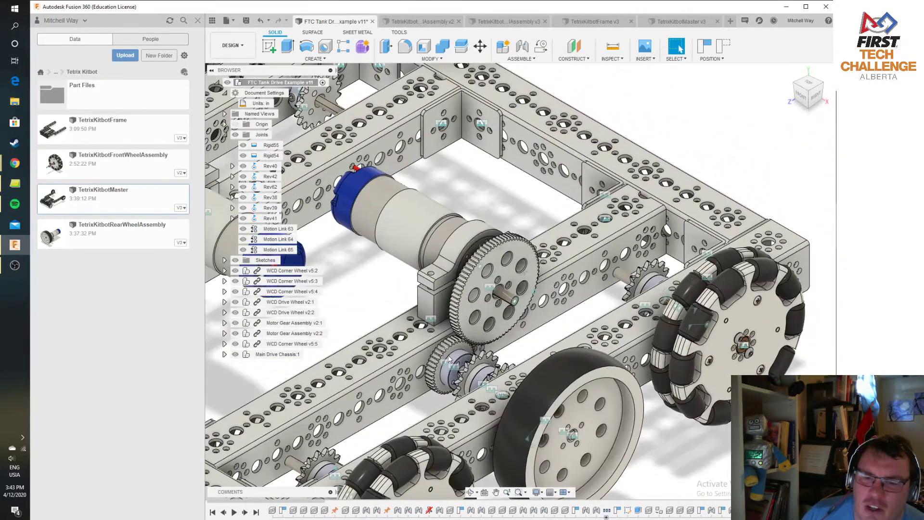
scroll(449, 356, up, 5)
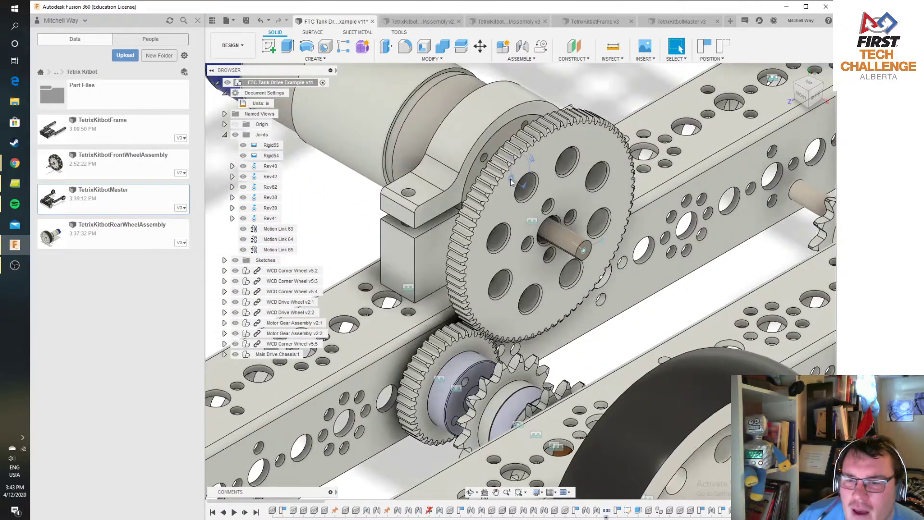
drag(618, 179, 580, 258)
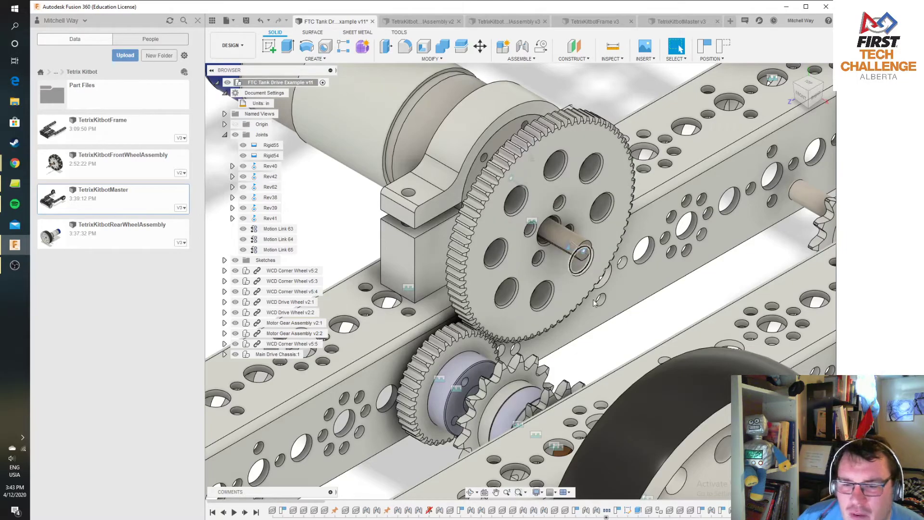
drag(412, 390, 447, 364)
middle_drag(446, 364, 465, 236)
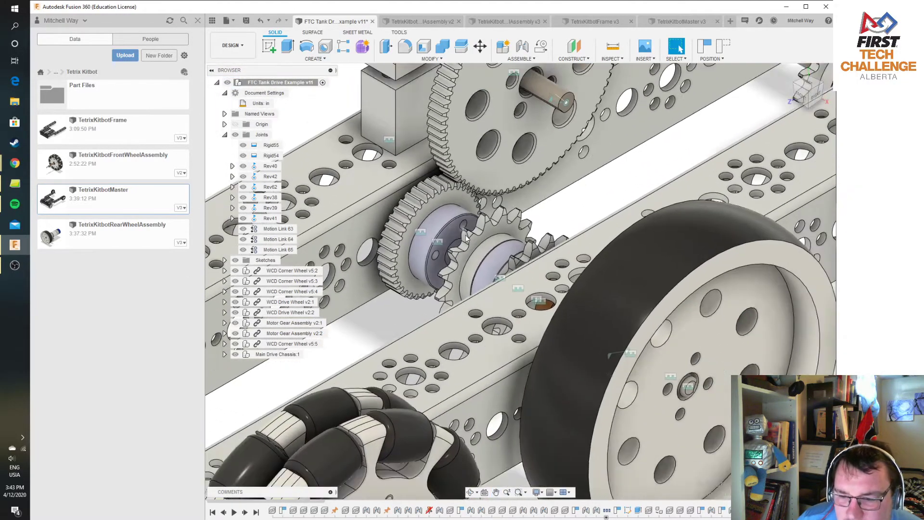
drag(418, 273, 450, 211)
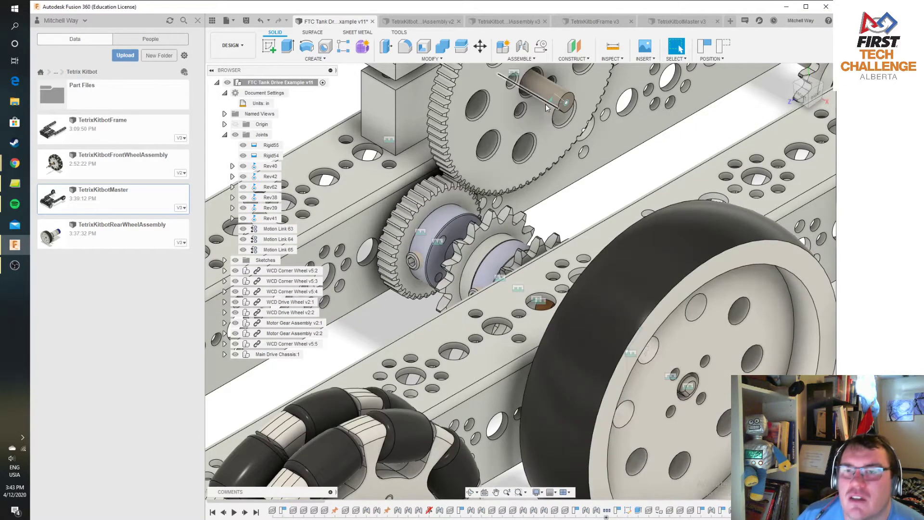
Step: Start a Motion Link between the opposite side's motor gear joint Rev2 and drive wheel joint Rev42
click(523, 58)
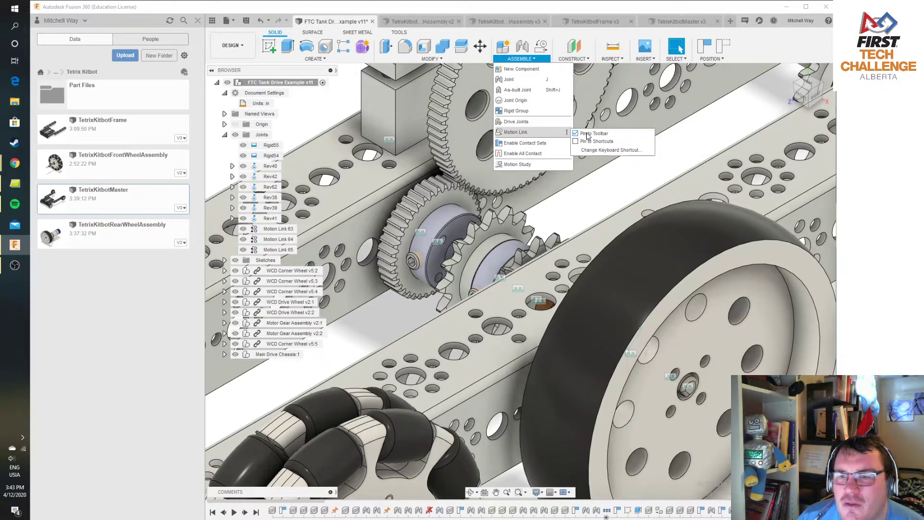
click(542, 54)
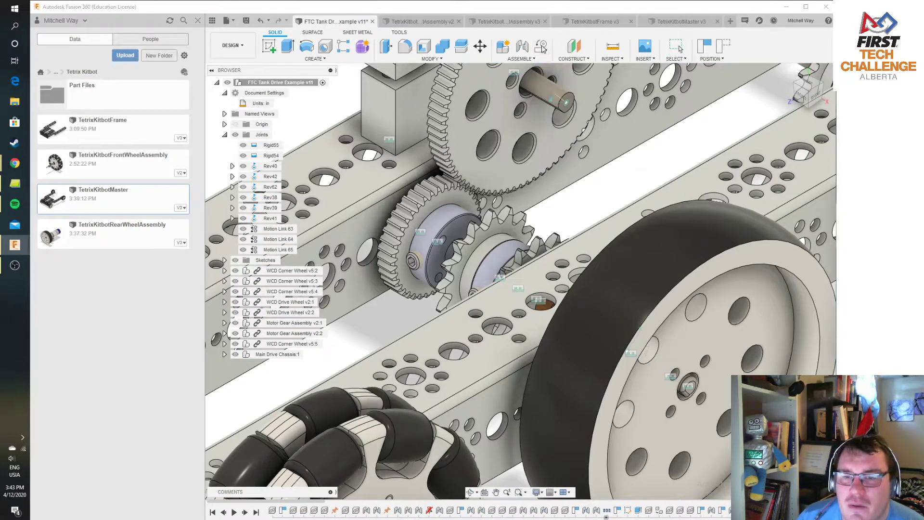
click(467, 279)
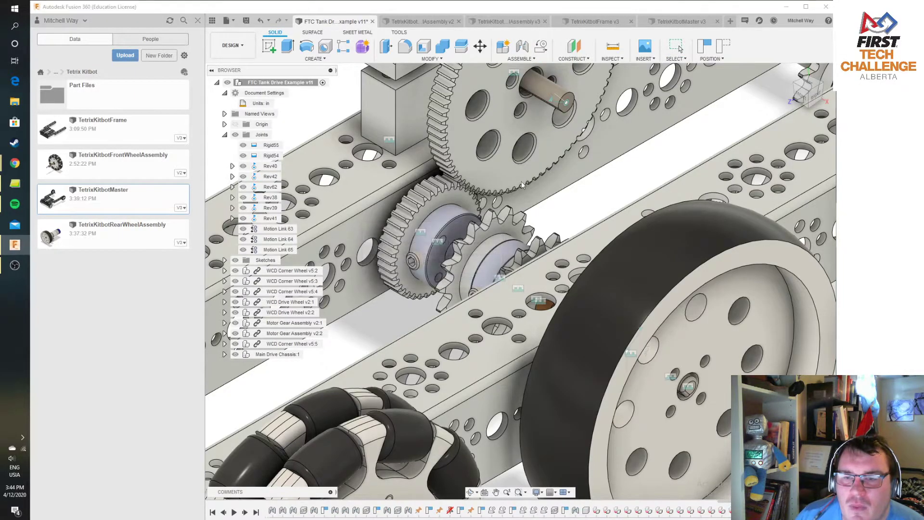
click(551, 101)
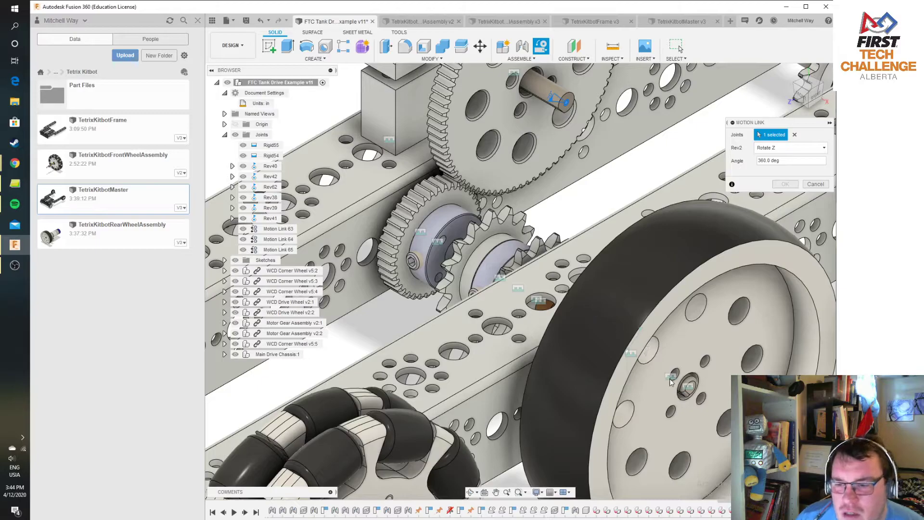
click(646, 355)
middle_drag(639, 174, 593, 243)
scroll(411, 253, up, 6)
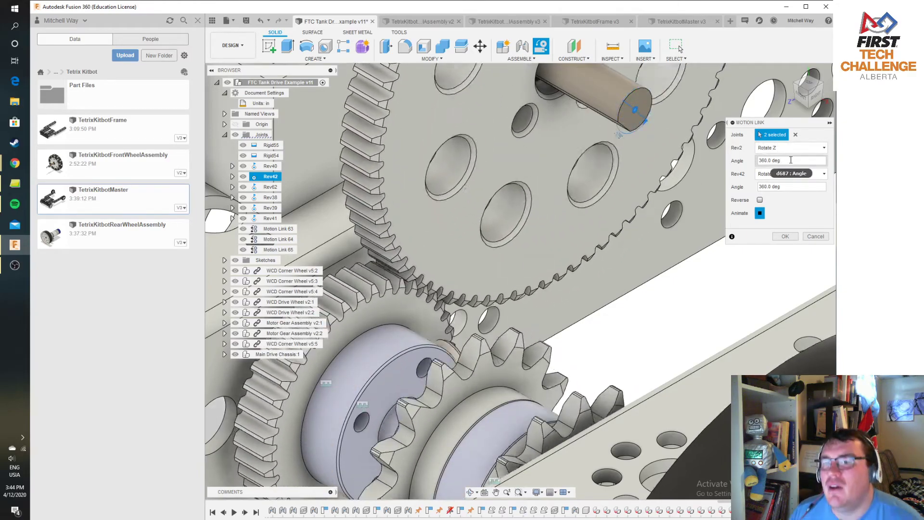
Step: Set the motion link's Rev2 angle to 180 deg against 360 deg for Rev42, and create the link
click(787, 160)
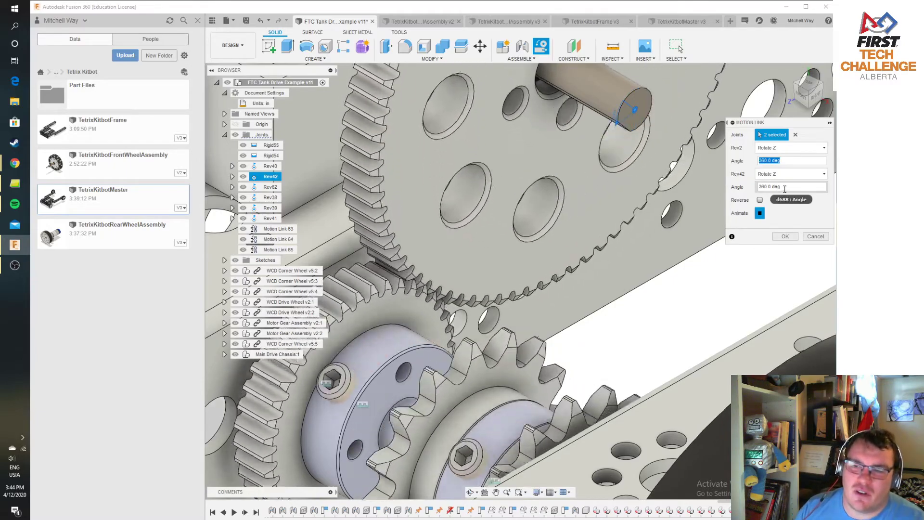
text(180)
click(785, 187)
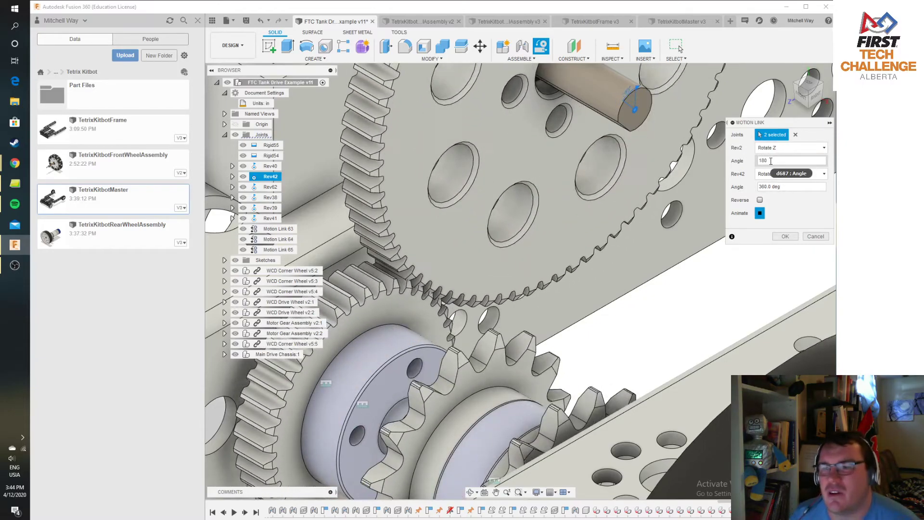
click(760, 200)
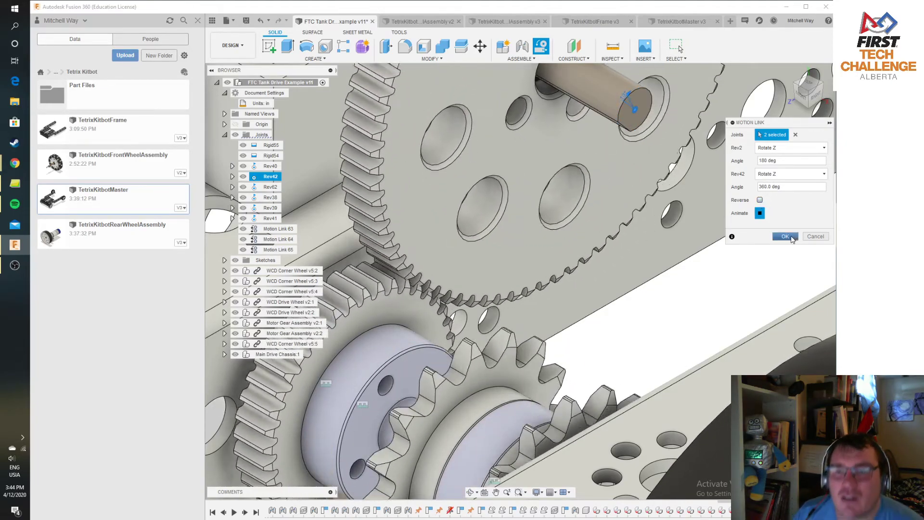
click(785, 237)
Step: Rotate the large motor gear to test the new motion link, and view its effect on the small gear and drive wheel
scroll(659, 316, down, 3)
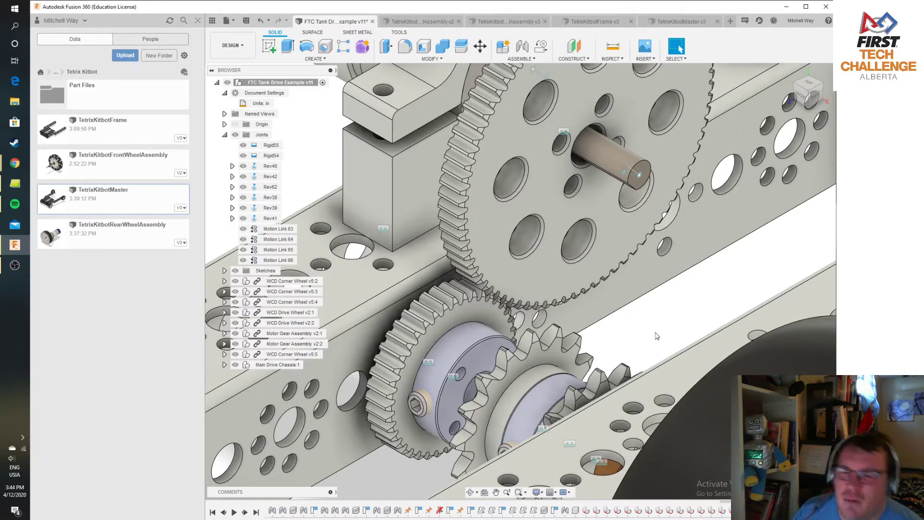
drag(513, 259, 608, 262)
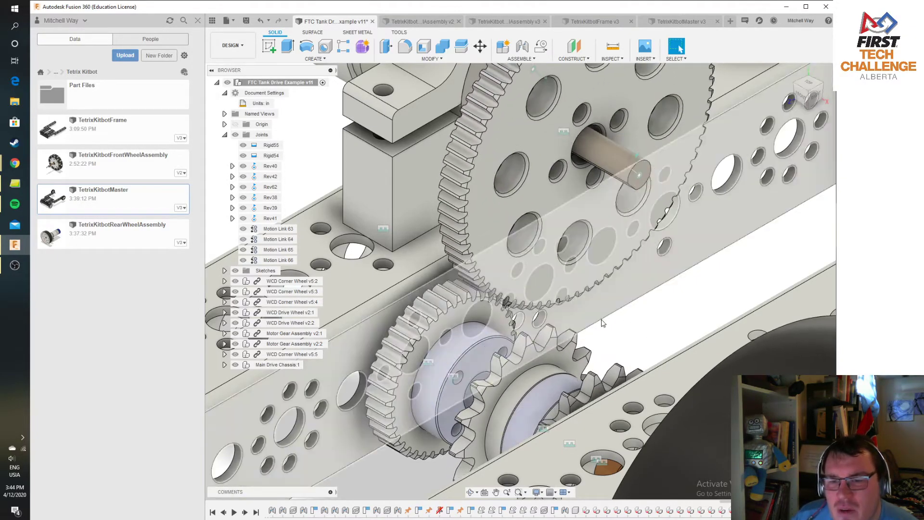
scroll(604, 289, down, 5)
scroll(598, 332, down, 1)
middle_drag(687, 323, 538, 286)
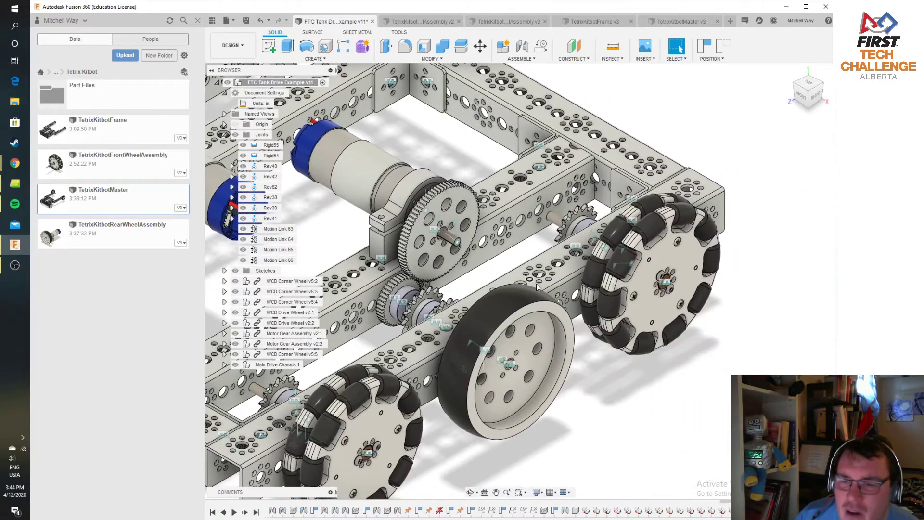
Step: Create a motion link between the rear omni wheel joint Rev40 and drive wheel joint Rev42, rotating 360 deg each
scroll(538, 286, up, 3)
click(540, 49)
click(496, 278)
click(669, 253)
click(443, 375)
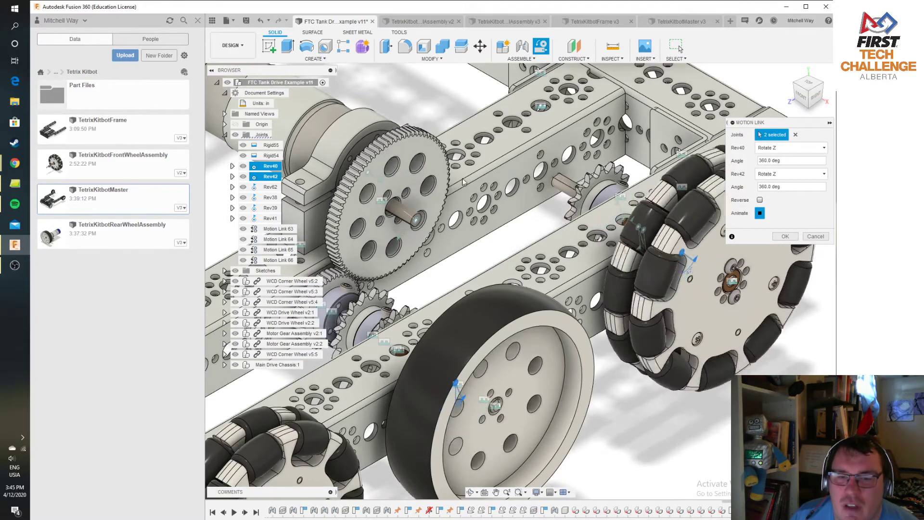
click(786, 236)
Step: Try to create a motion link between the other omni wheel's joint Rev4 and drive wheel joint Rev42 at 360 deg each
middle_drag(622, 389, 745, 291)
middle_drag(674, 298, 771, 205)
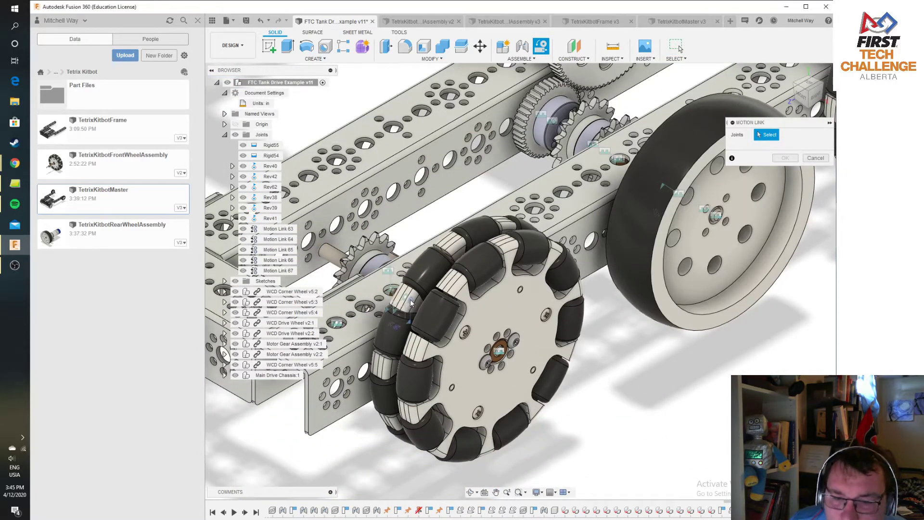
click(663, 185)
click(785, 237)
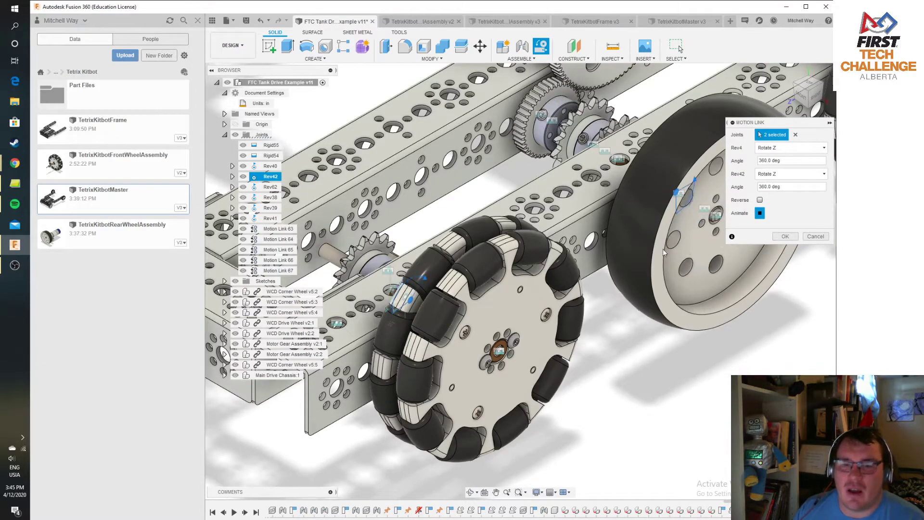
click(542, 48)
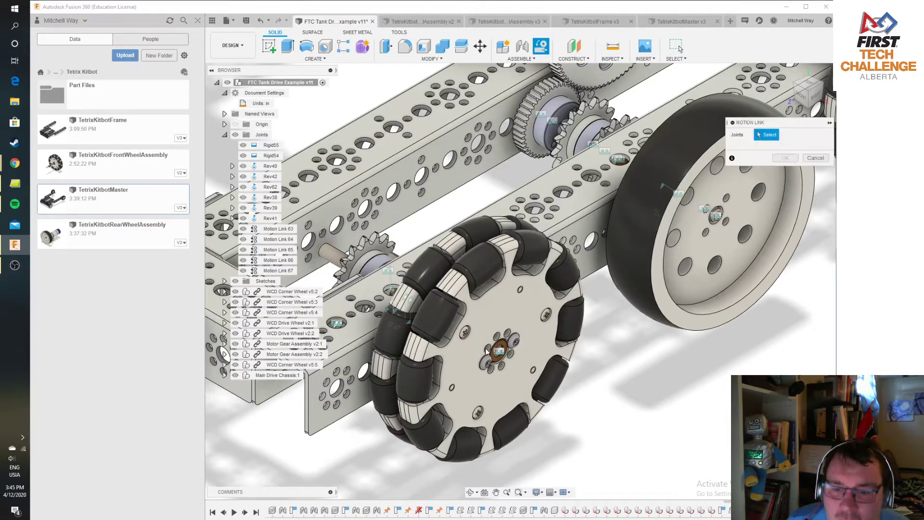
click(411, 327)
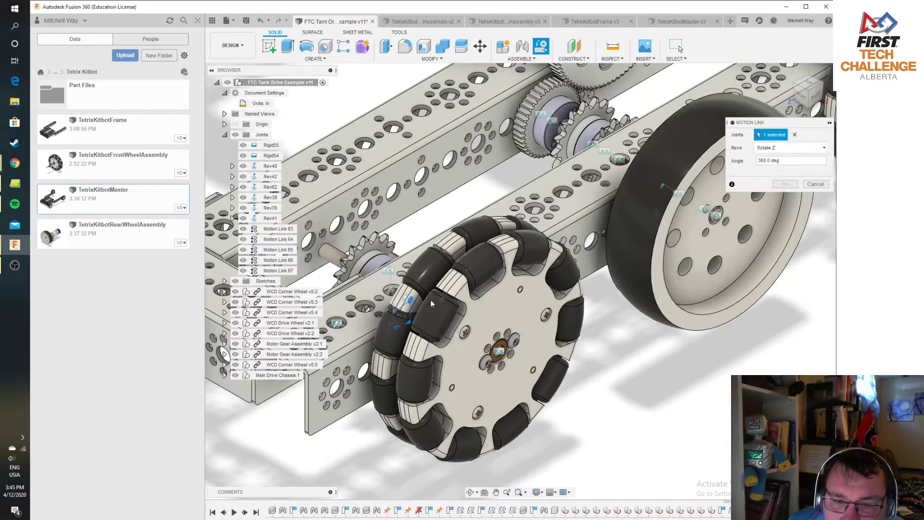
click(663, 190)
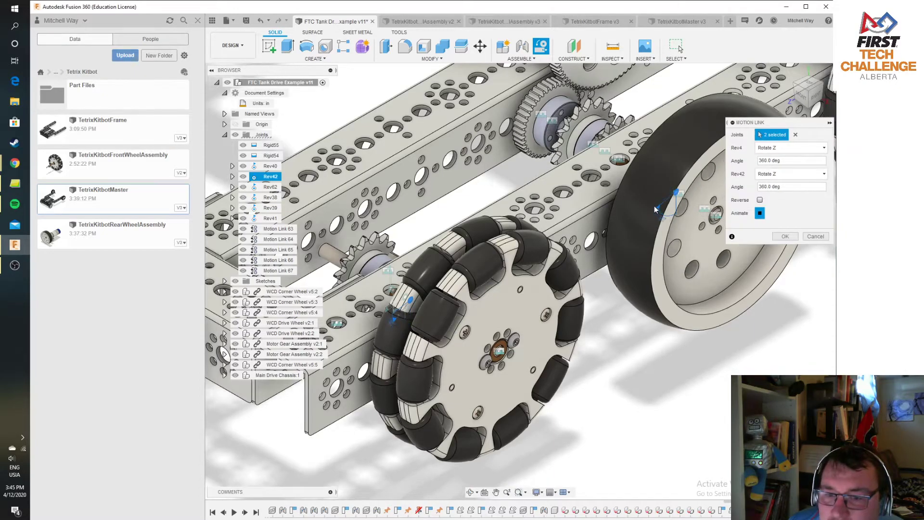
click(785, 235)
Step: Create a motion link between the same omni wheel's joint Rev62 and drive wheel joint Rev42 at 360 deg each
click(540, 48)
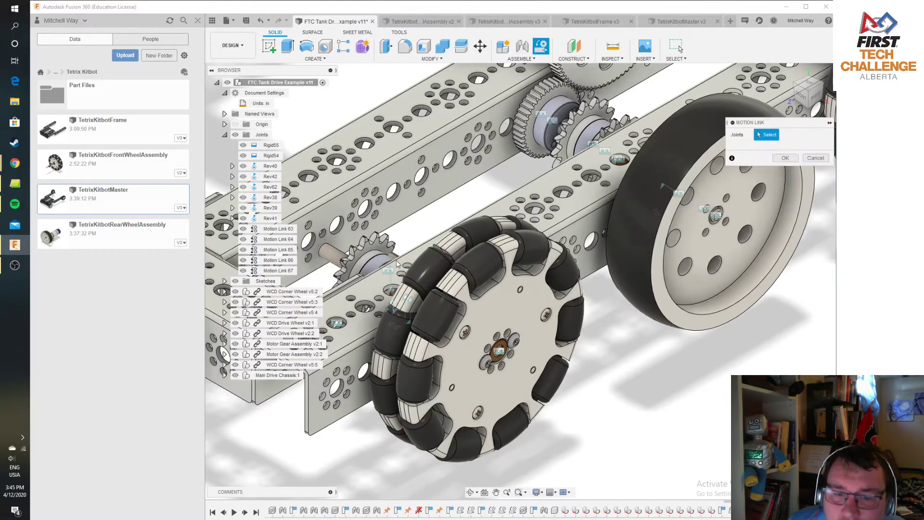
click(676, 193)
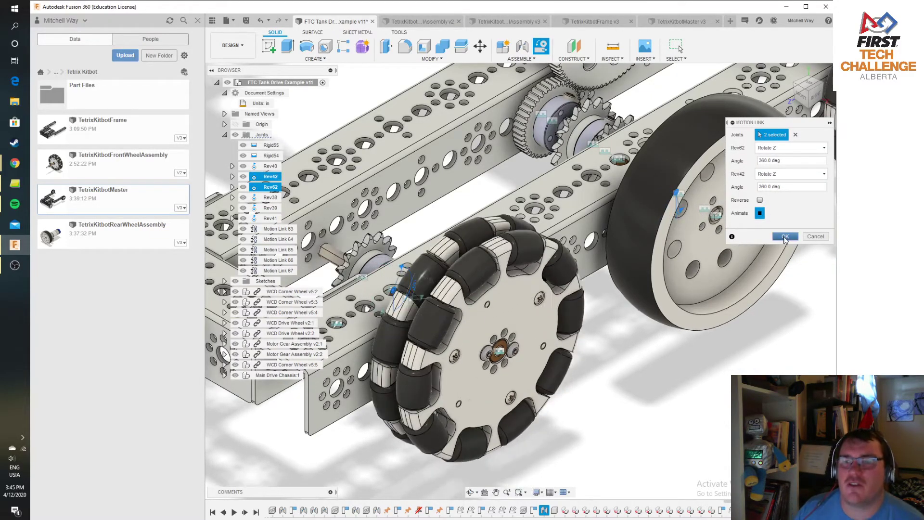
click(785, 234)
Step: Rotate the large motor gear to test the linked wheels on this side, and view the whole chassis
scroll(706, 197, down, 2)
middle_drag(705, 197, 574, 321)
drag(484, 158, 473, 219)
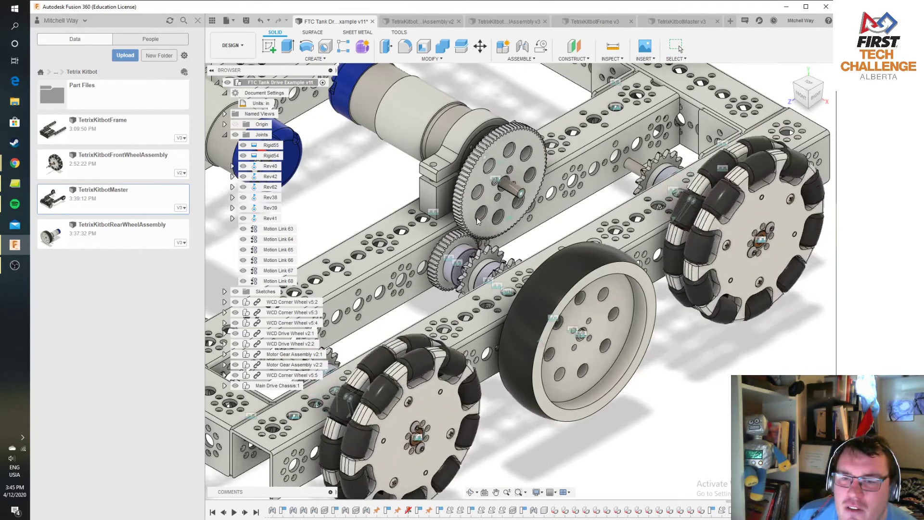
click(679, 45)
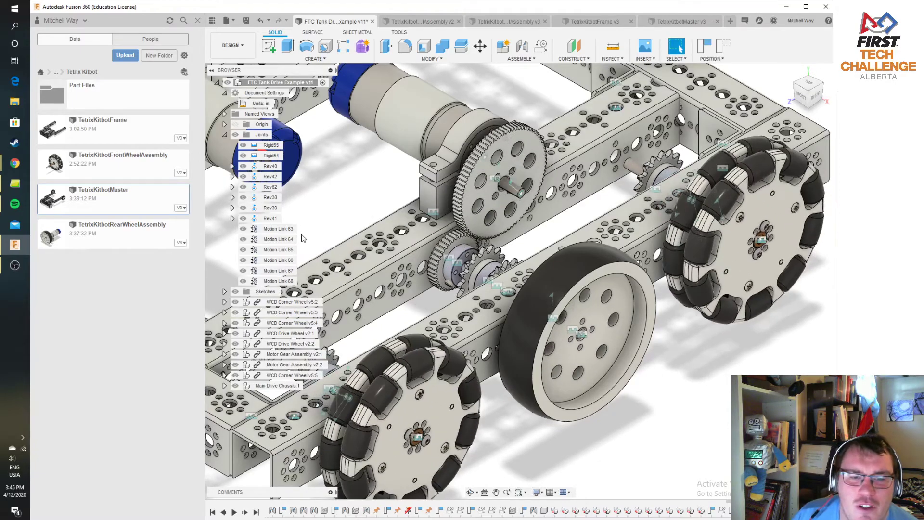
scroll(400, 276, up, 2)
scroll(401, 276, down, 3)
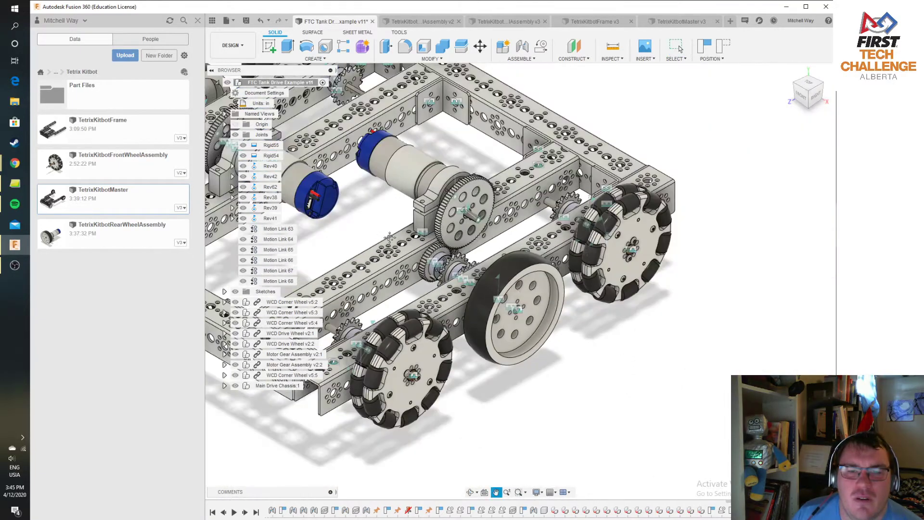
middle_drag(375, 229, 514, 282)
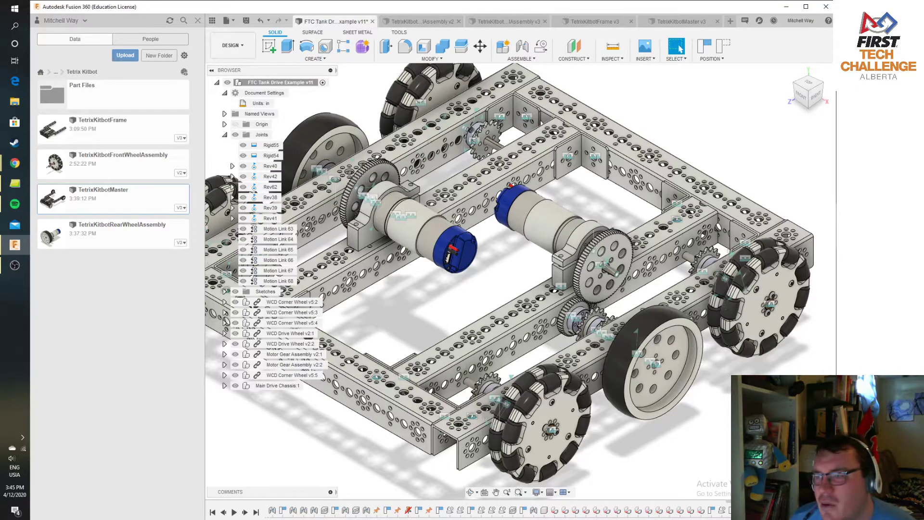
Step: Switch to Chrome, maximize the window with the shared FTC Tank Drive Example model, and view the model from another angle
key(alt+Tab)
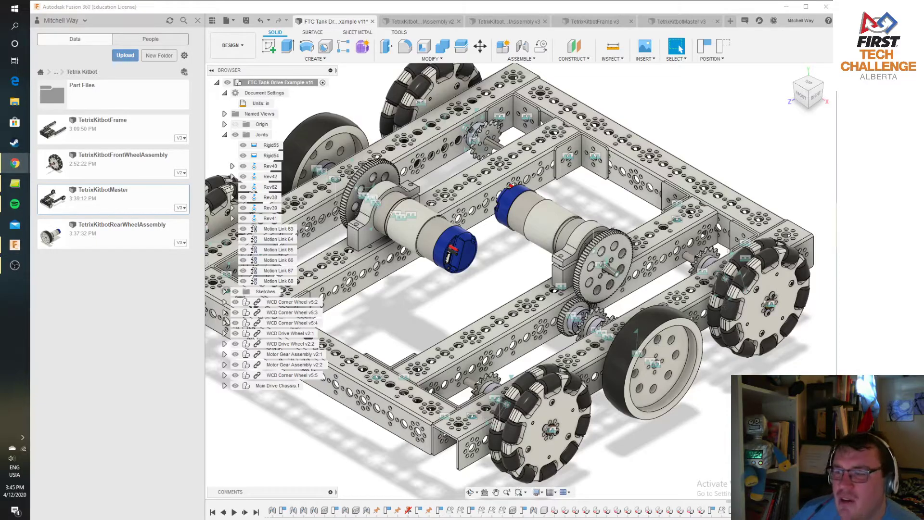
drag(915, 197, 318, 4)
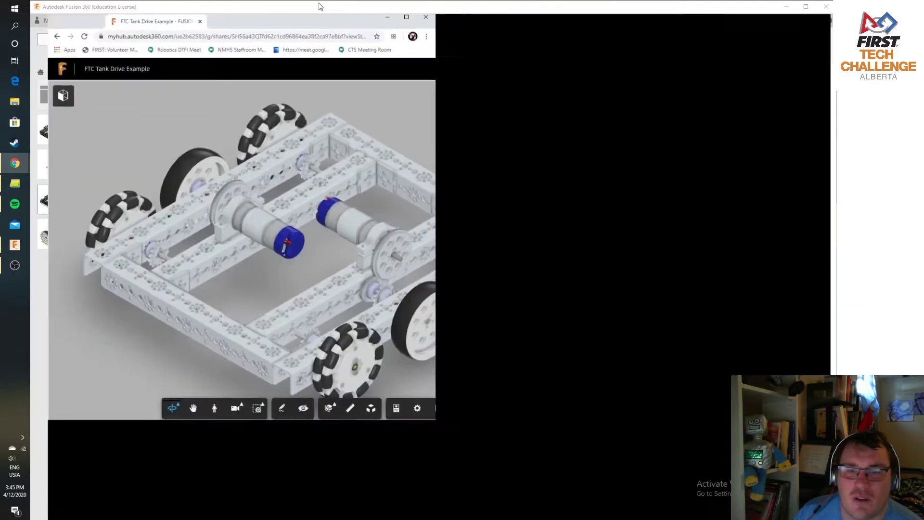
click(806, 102)
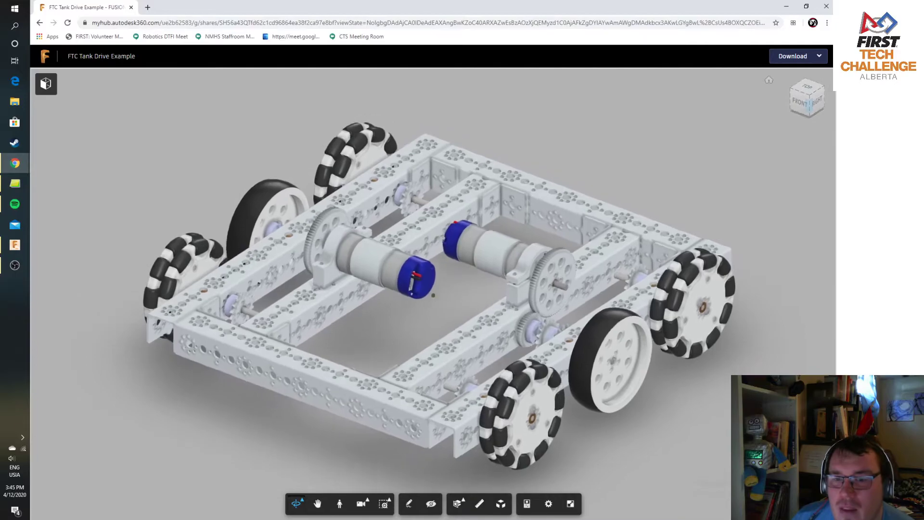
drag(817, 103, 773, 103)
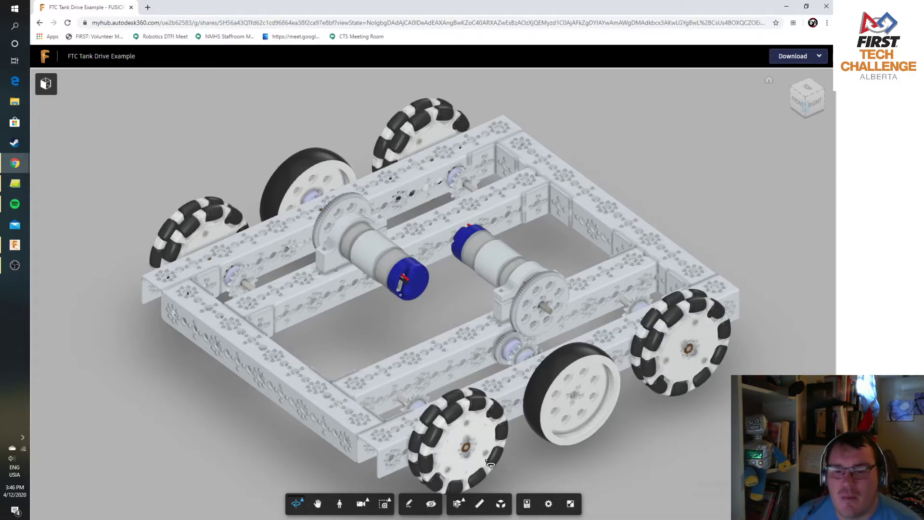
Step: Partially explode the shared tank drive model to separate the wheel and motor assemblies from the frame
click(500, 505)
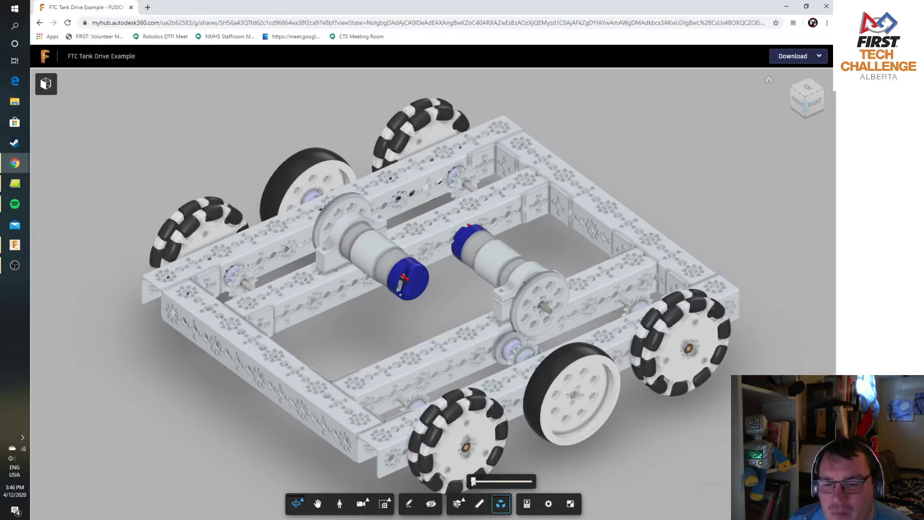
mouse_move(473, 482)
mouse_down()
mouse_move(501, 481)
mouse_move(489, 481)
mouse_up()
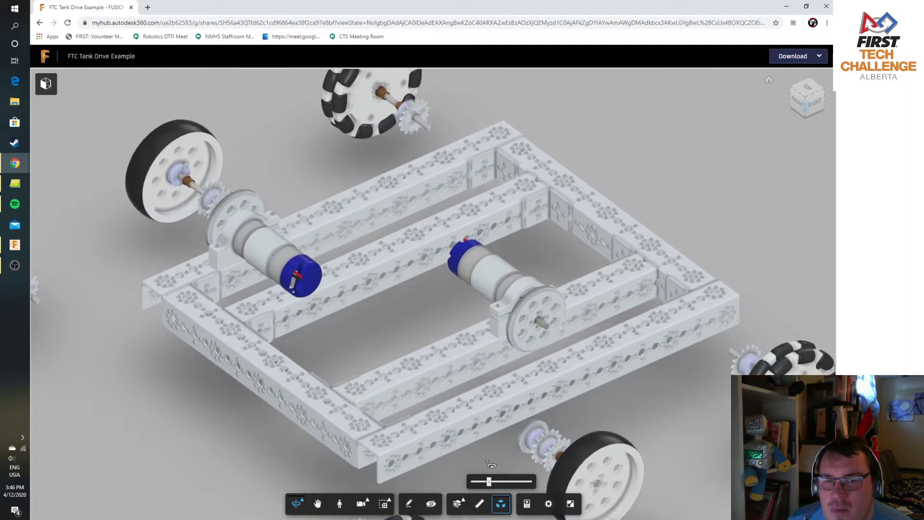
scroll(378, 429, down, 5)
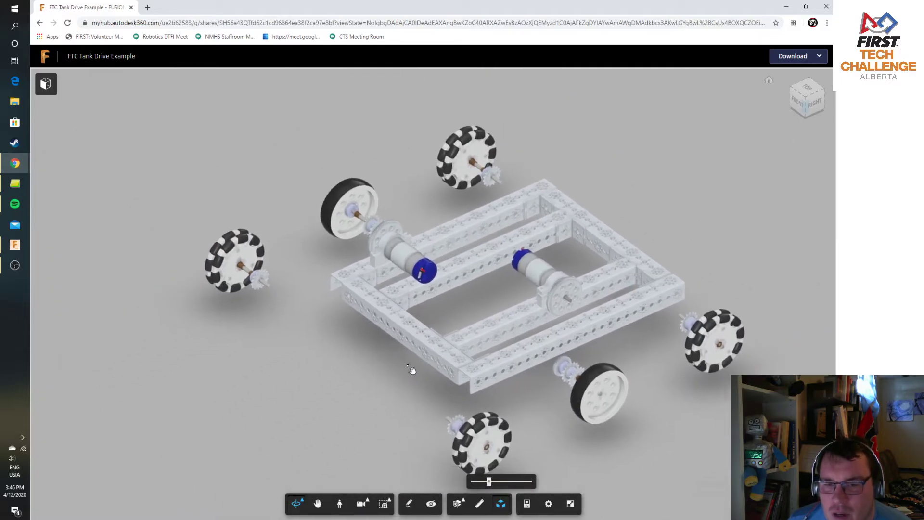
scroll(409, 367, up, 2)
scroll(206, 241, down, 4)
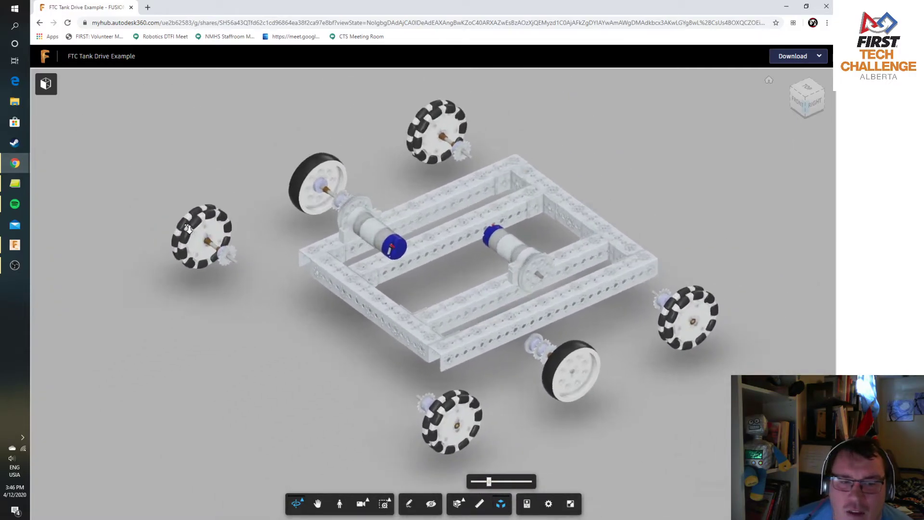
Step: Examine an exploded omni wheel with its shaft and sprocket up close, varying the explosion amount slightly
scroll(207, 241, up, 7)
scroll(168, 231, up, 5)
middle_drag(163, 245, 359, 290)
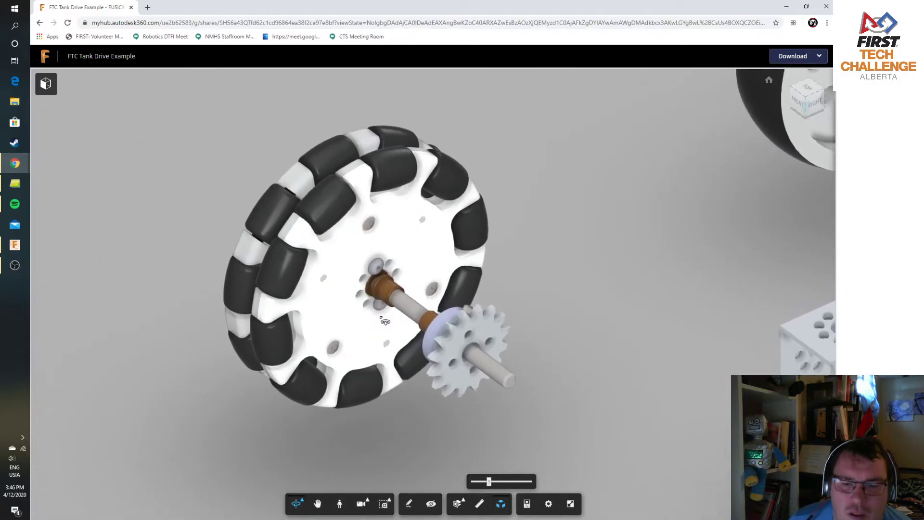
drag(491, 483, 496, 482)
scroll(302, 403, up, 2)
scroll(302, 403, down, 5)
middle_drag(302, 403, 537, 408)
mouse_move(493, 481)
mouse_down()
mouse_move(500, 481)
mouse_move(489, 483)
mouse_up()
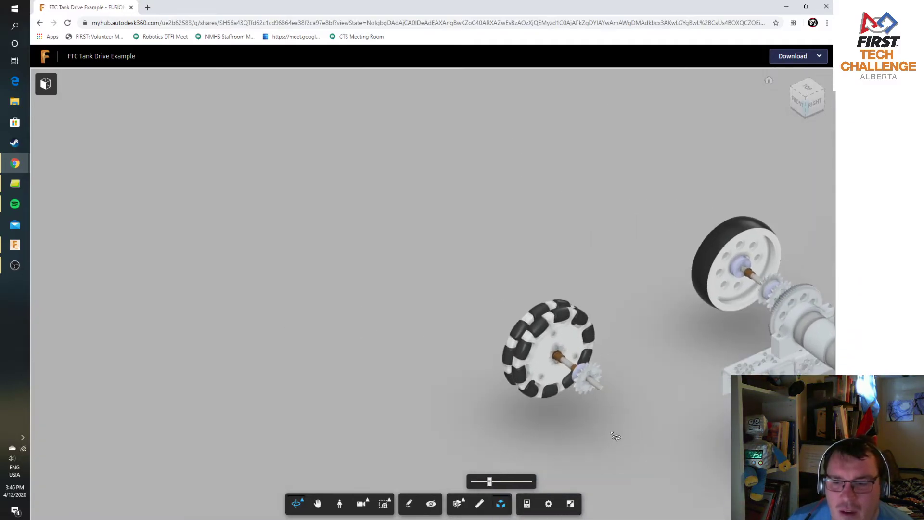
Step: Bring the whole exploded chassis back into view and collapse it to the fully assembled model
middle_drag(616, 435, 394, 437)
scroll(639, 428, down, 3)
middle_drag(701, 407, 447, 378)
scroll(444, 379, down, 2)
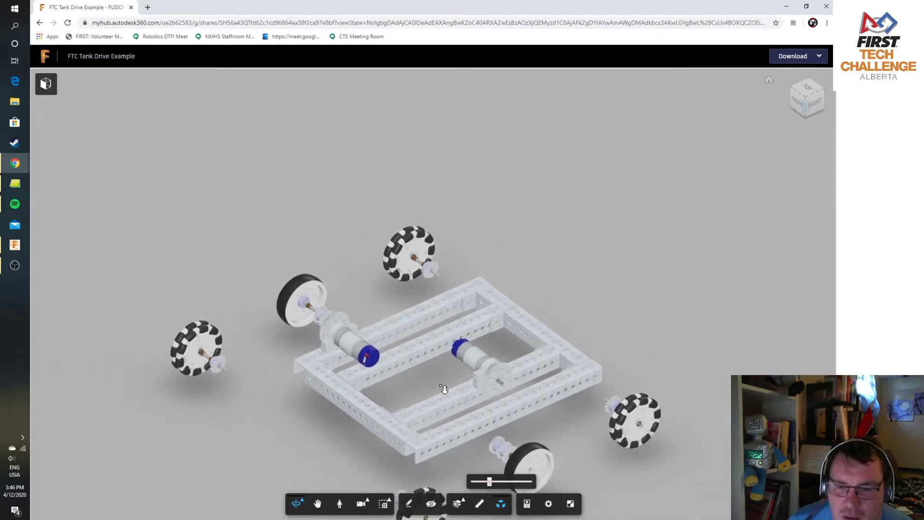
scroll(443, 386, up, 5)
drag(489, 482, 474, 484)
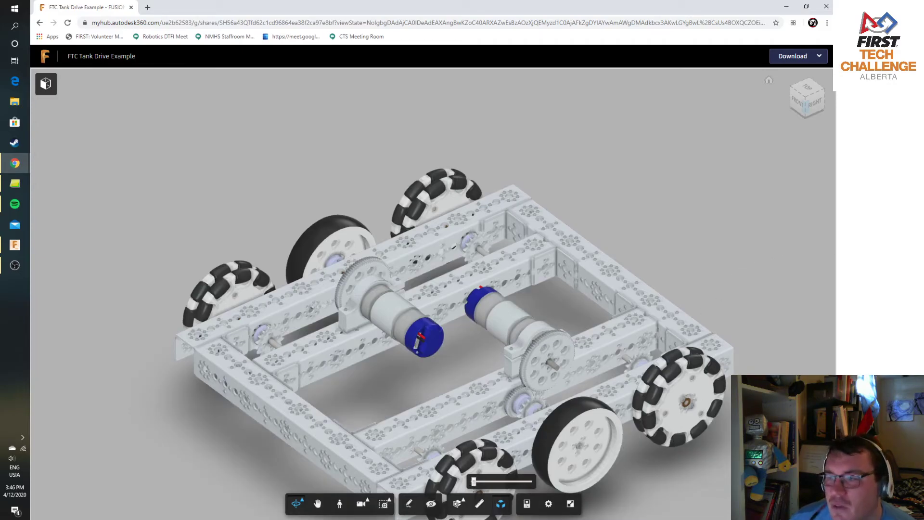
Step: Bring up the browser window with the shared Chassis model, maximize it, and examine the drivetrain from several angles
drag(611, 518, 169, 9)
mouse_move(813, 112)
mouse_down()
mouse_move(779, 98)
mouse_move(517, 72)
mouse_move(389, 77)
mouse_move(295, 45)
mouse_move(239, 74)
mouse_move(355, 230)
mouse_move(445, 219)
mouse_move(699, 92)
mouse_move(819, 58)
mouse_move(813, 96)
mouse_up()
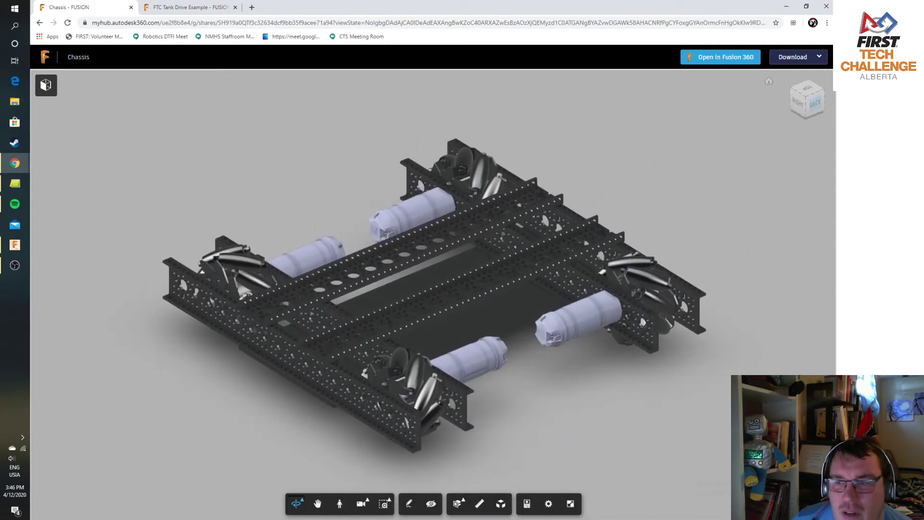
click(793, 92)
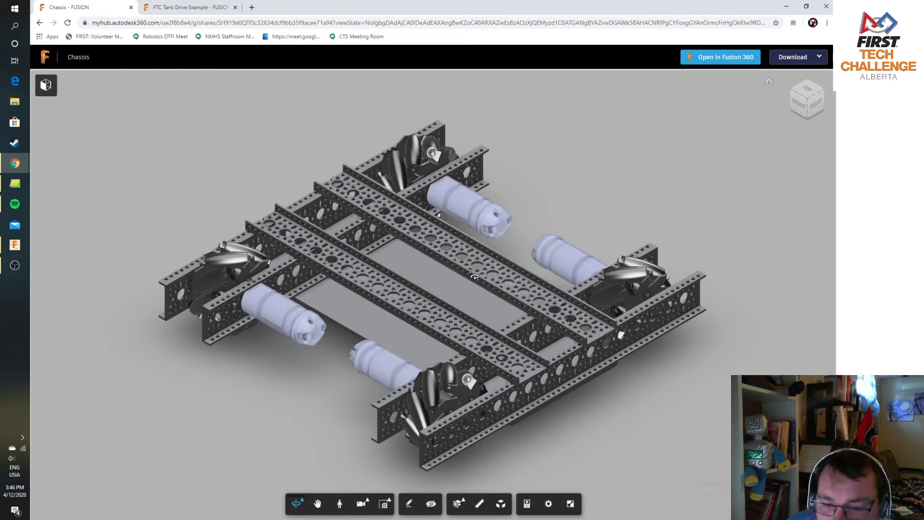
drag(573, 260, 597, 270)
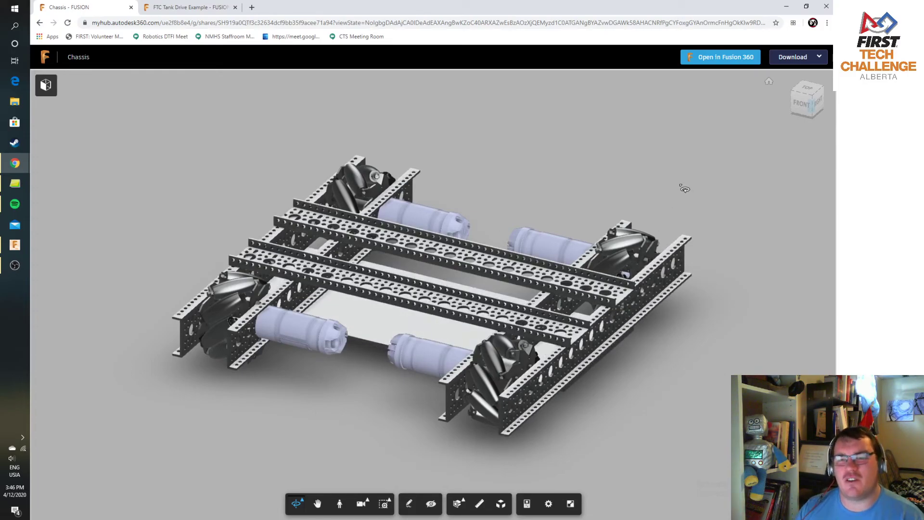
click(814, 100)
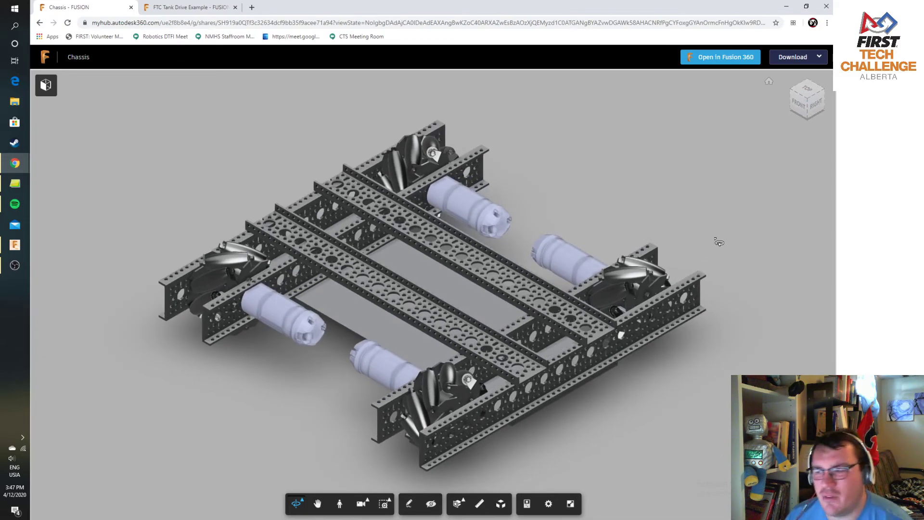